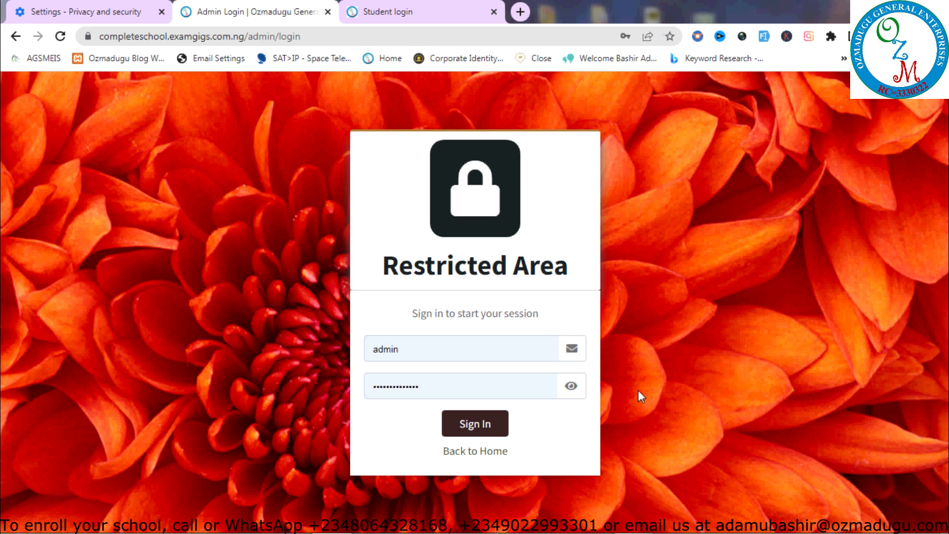
Sign in with the admin credentials and verify the four-digit PIN
left_click(479, 432)
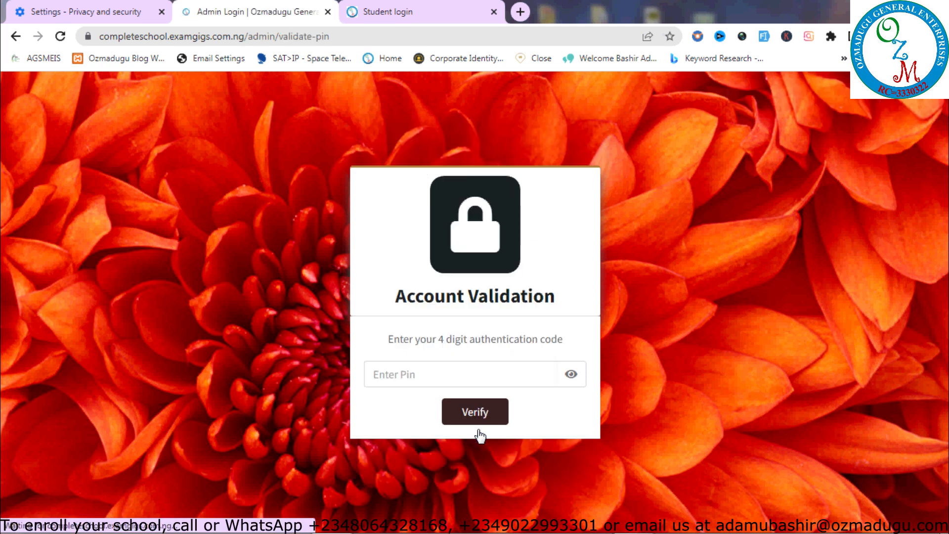
left_click(442, 380)
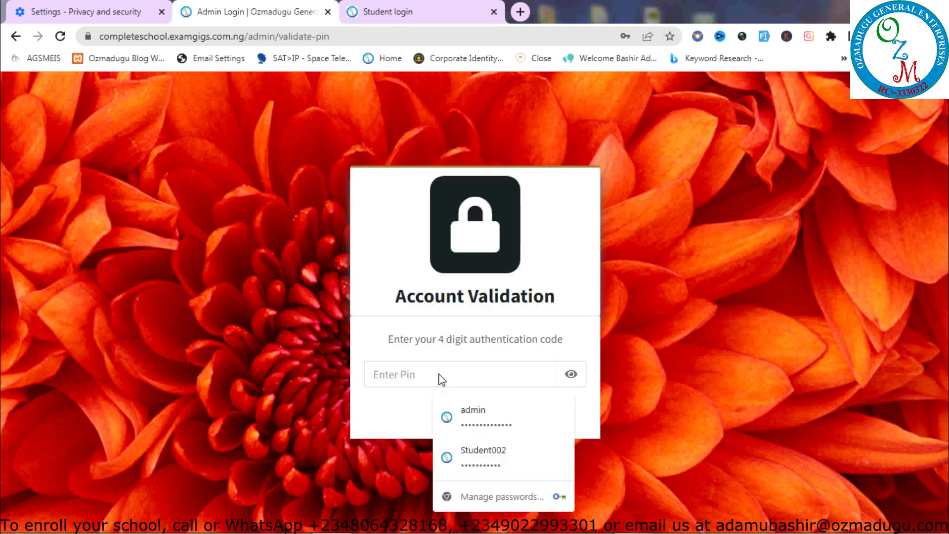
type("1234")
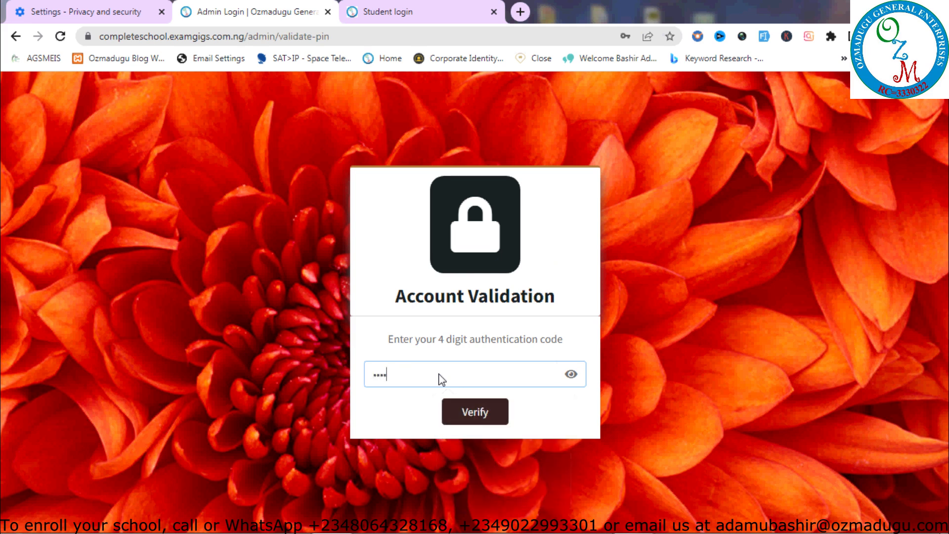
left_click(468, 412)
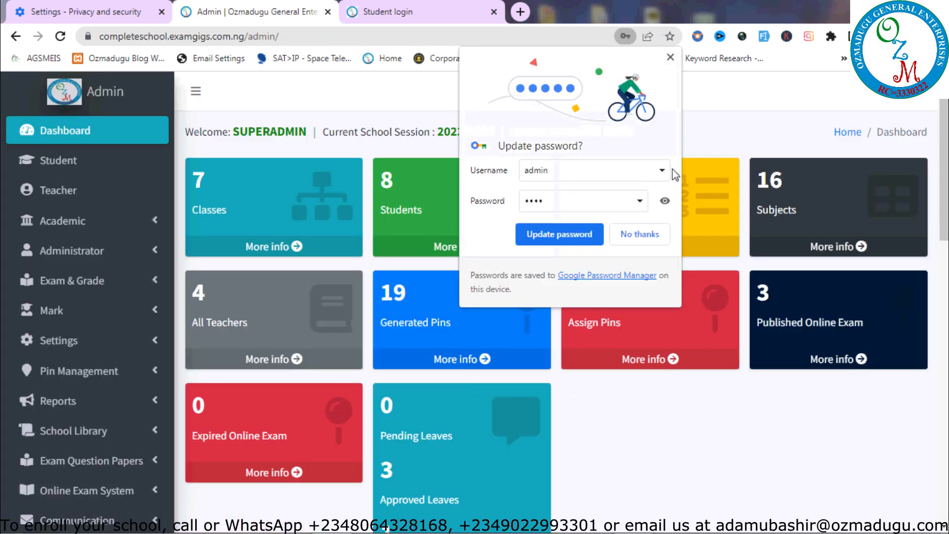
Review the admin's published online exams, then switch to the student login tab
left_click(670, 58)
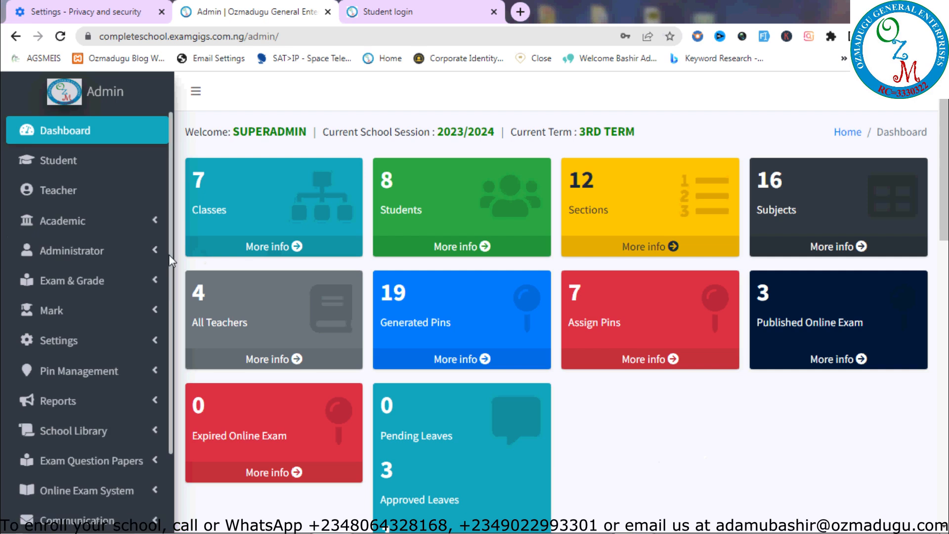
scroll(149, 321, "down", 2)
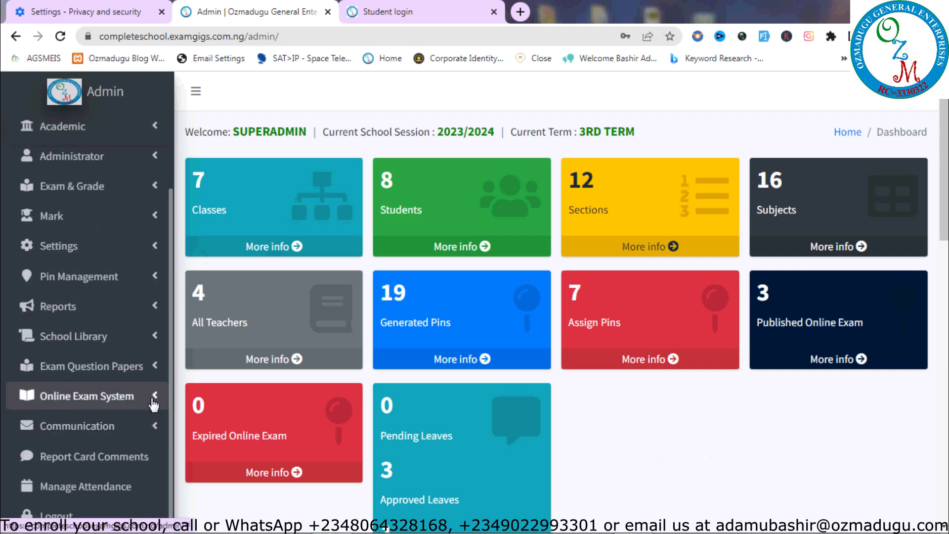
left_click(154, 405)
left_click(80, 431)
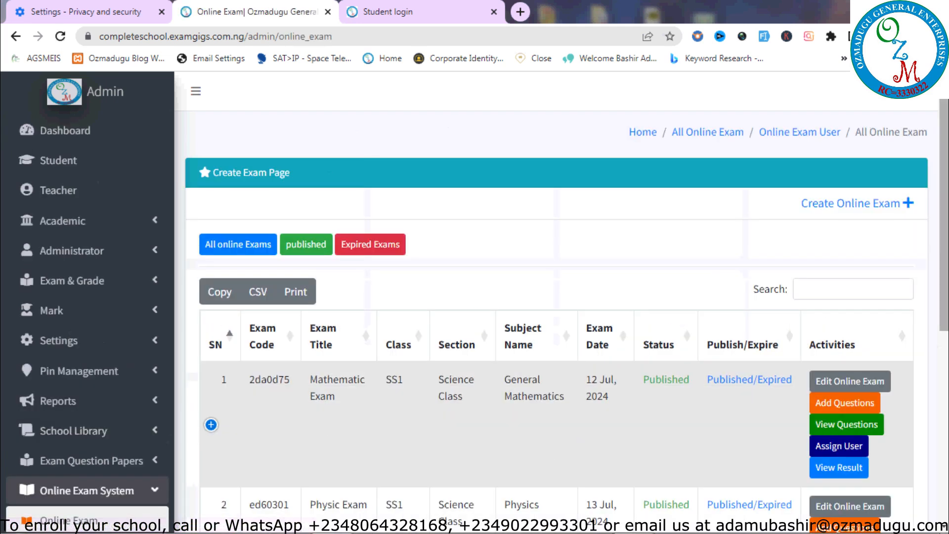
scroll(557, 346, "down", 3)
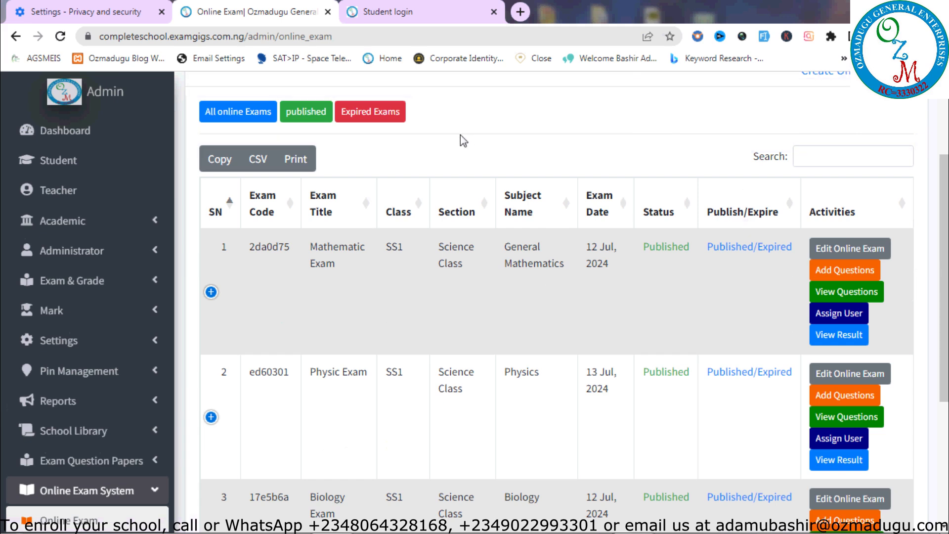
left_click(437, 20)
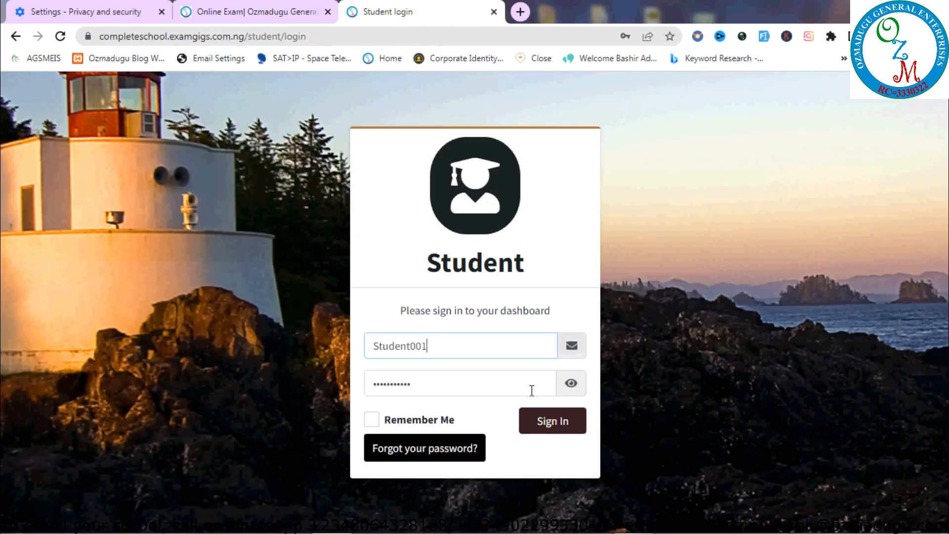
Sign in as the student and view Academic > Online Exam, showing the submitted Physic Exam
left_click(558, 428)
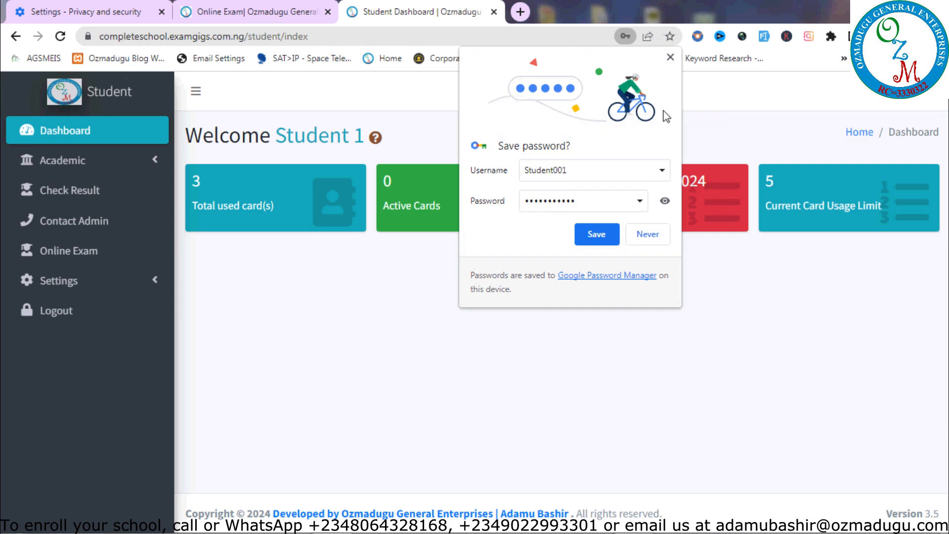
left_click(671, 58)
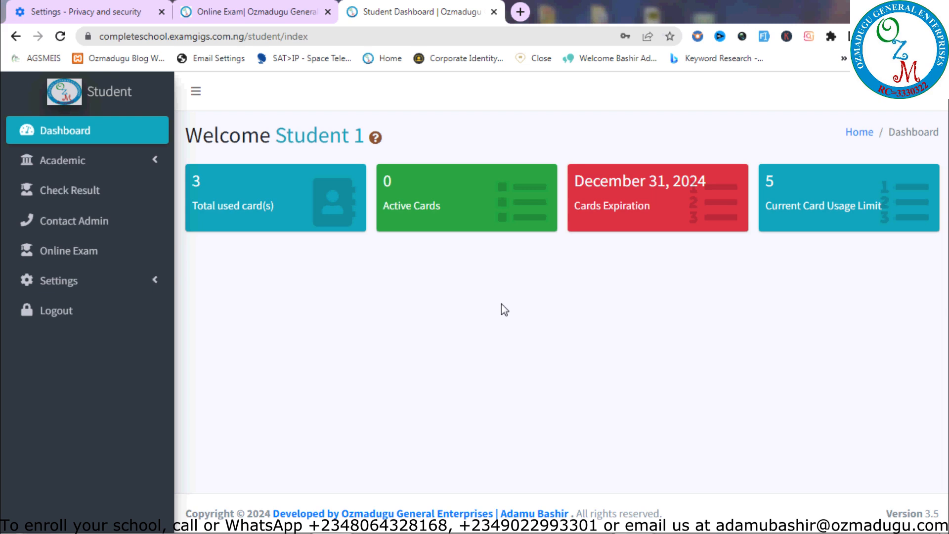
left_click(135, 169)
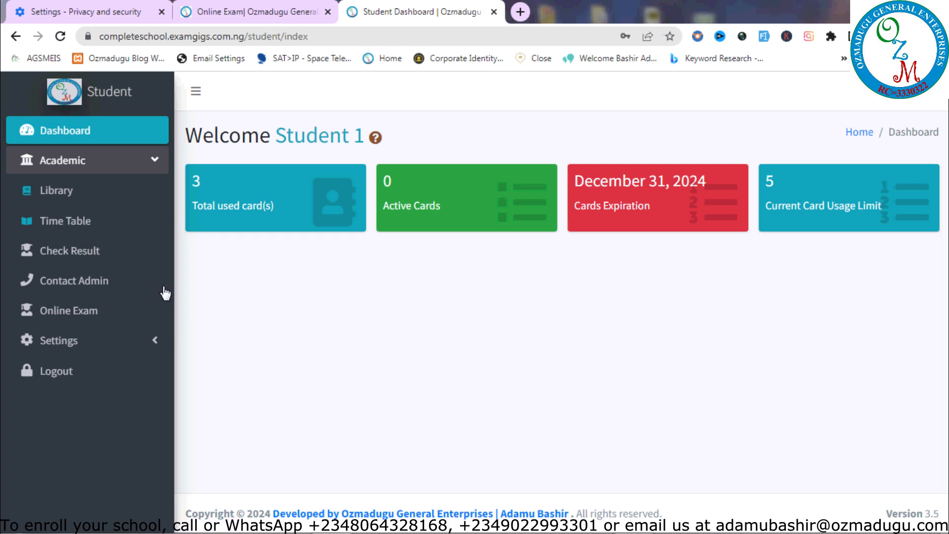
left_click(88, 311)
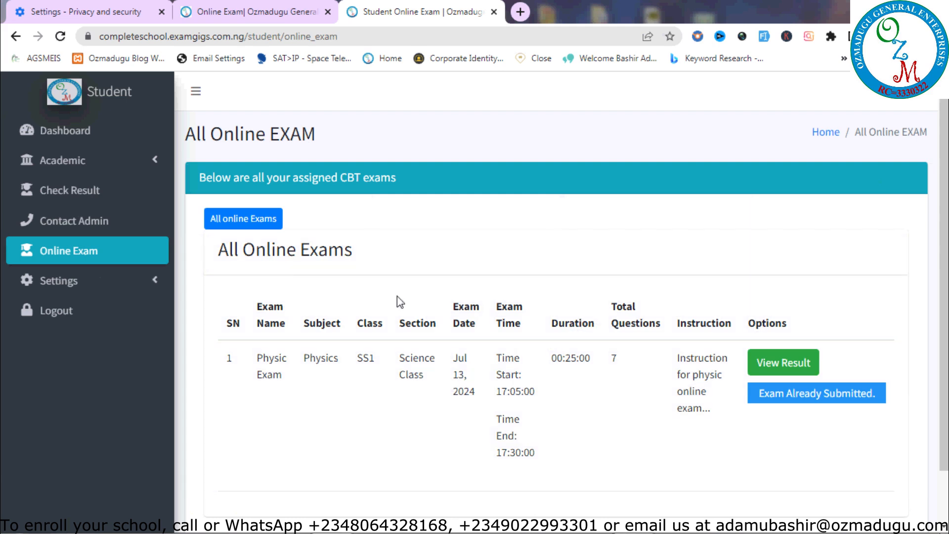
Revisit the student's dashboard and exam list, then return to the admin's Online Exam tab
left_click(79, 133)
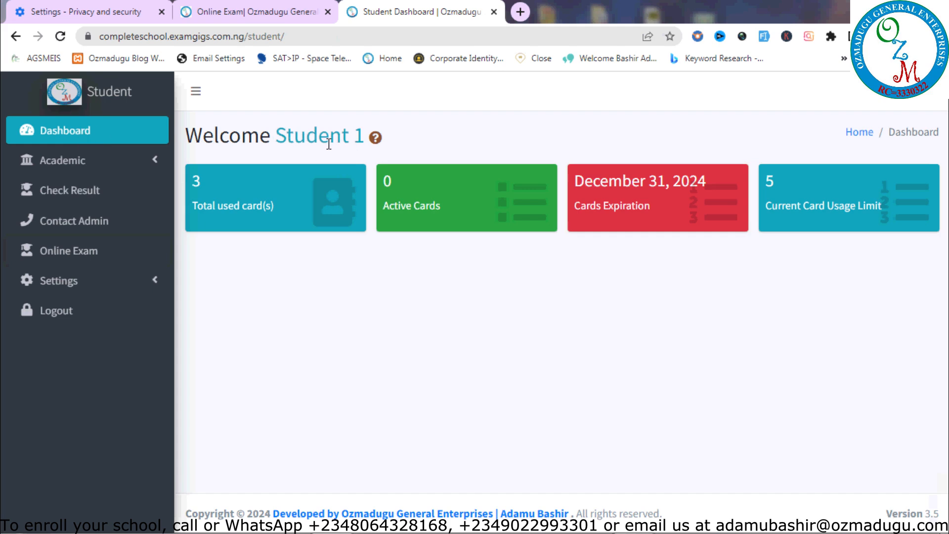
left_click(84, 253)
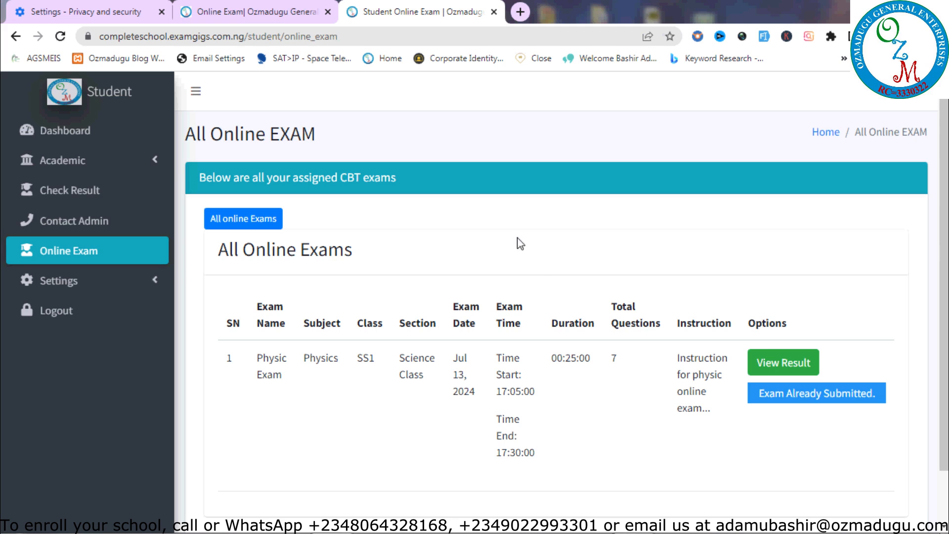
left_click(268, 6)
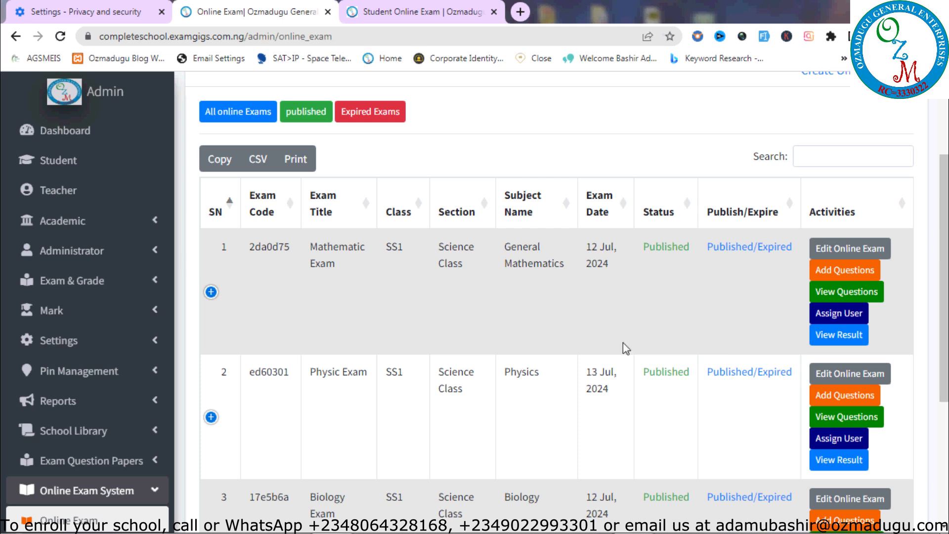
left_click(429, 16)
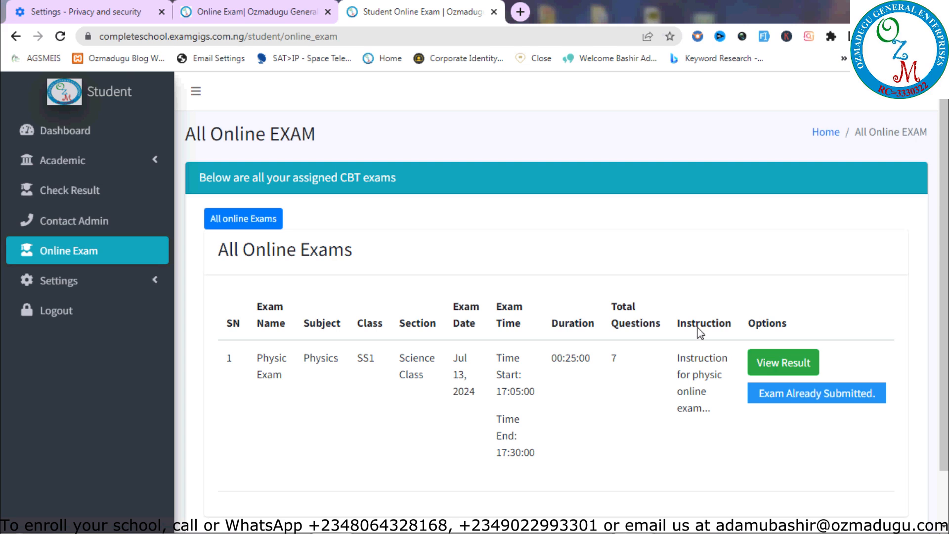
left_click(284, 11)
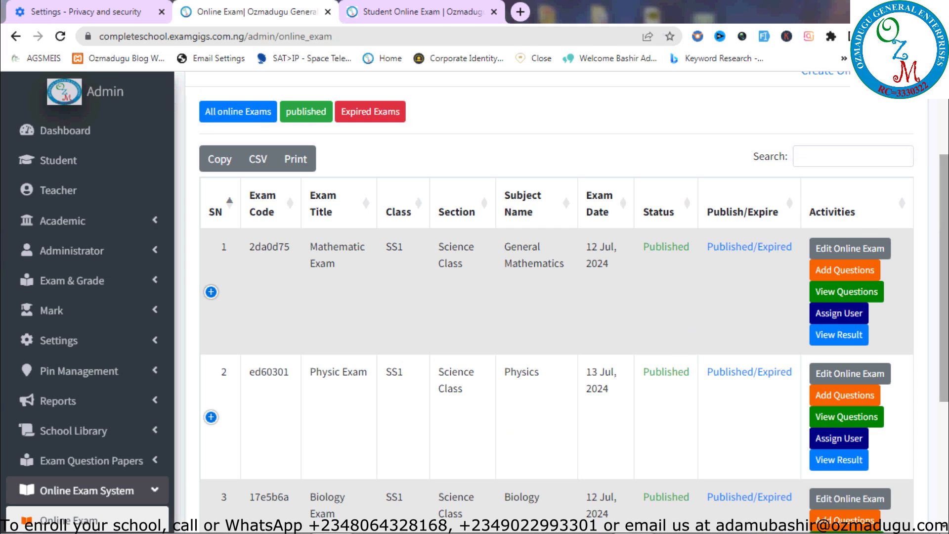
scroll(835, 203, "up", 2)
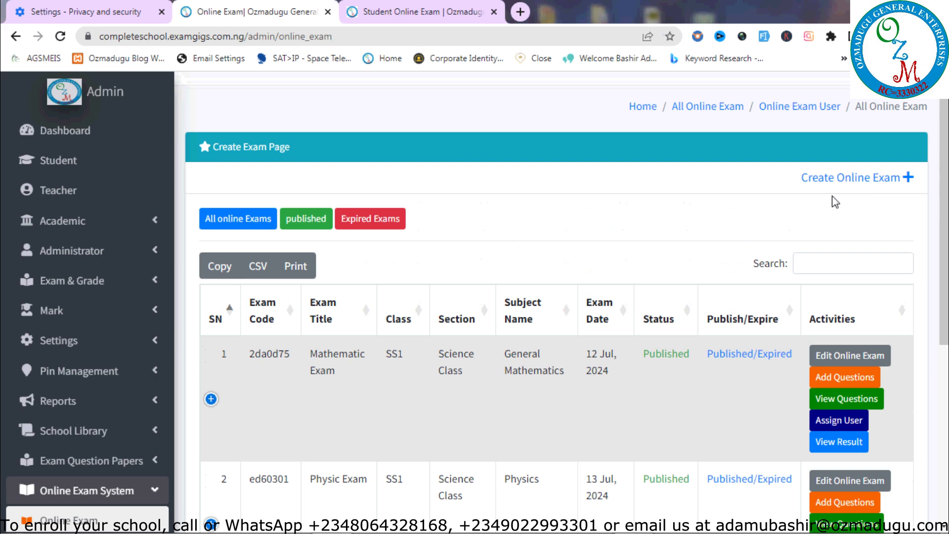
Start a new CBT exam and try class SS1 with section Social Science
left_click(856, 181)
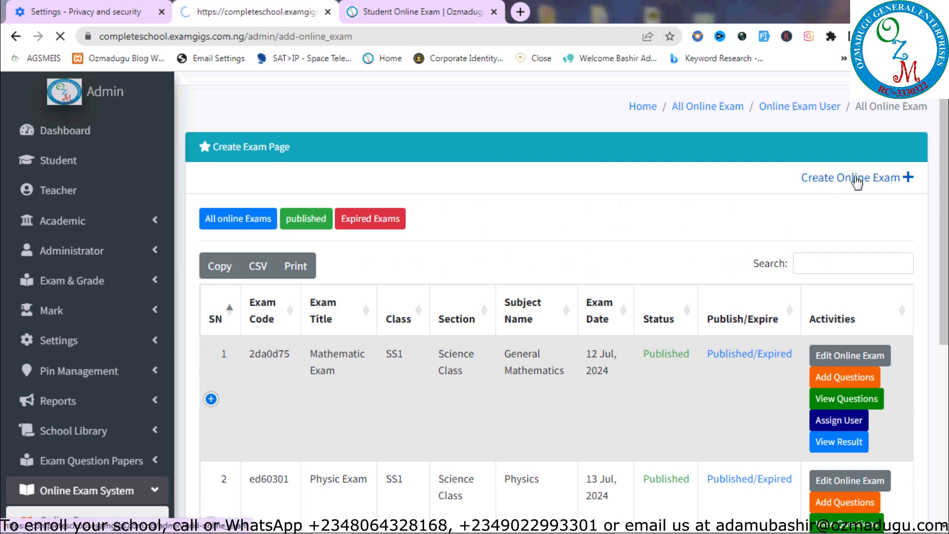
scroll(942, 307, "down", 2)
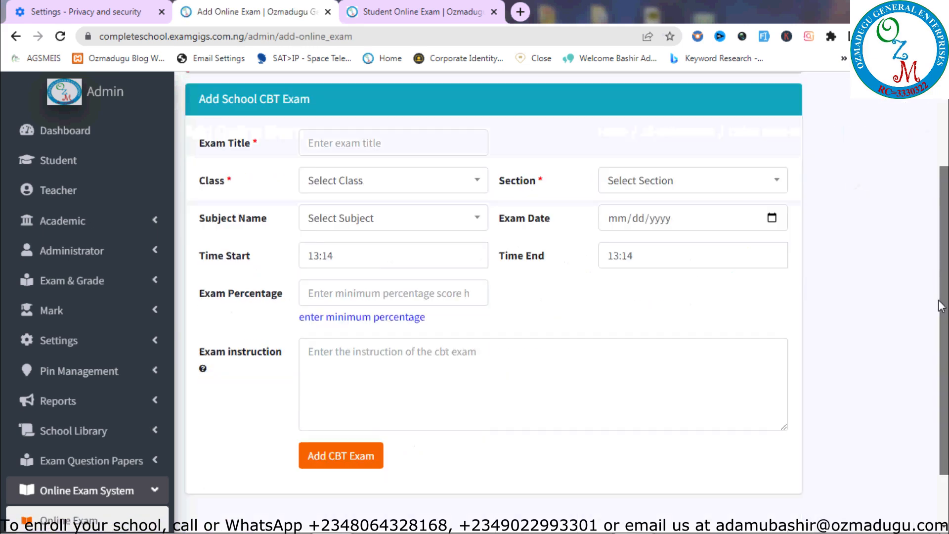
scroll(942, 306, "down", 1)
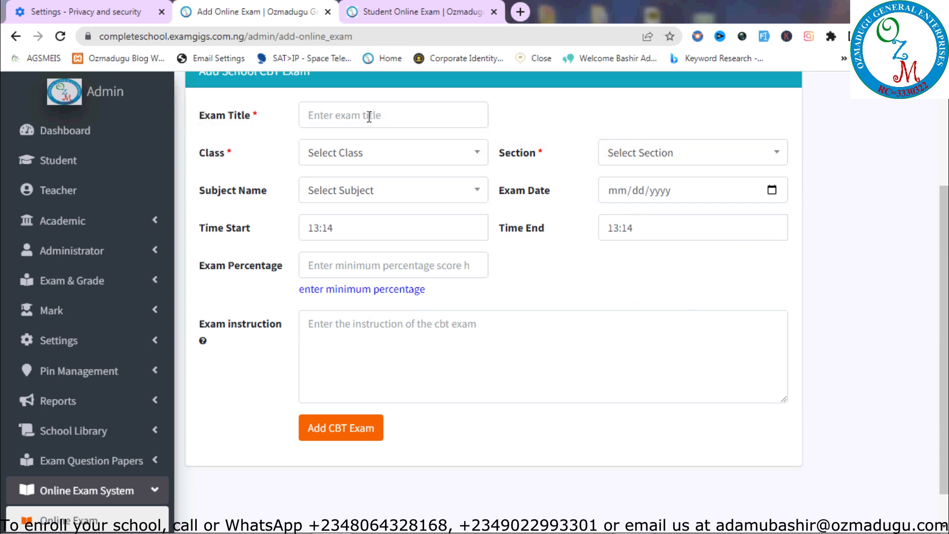
left_click(364, 163)
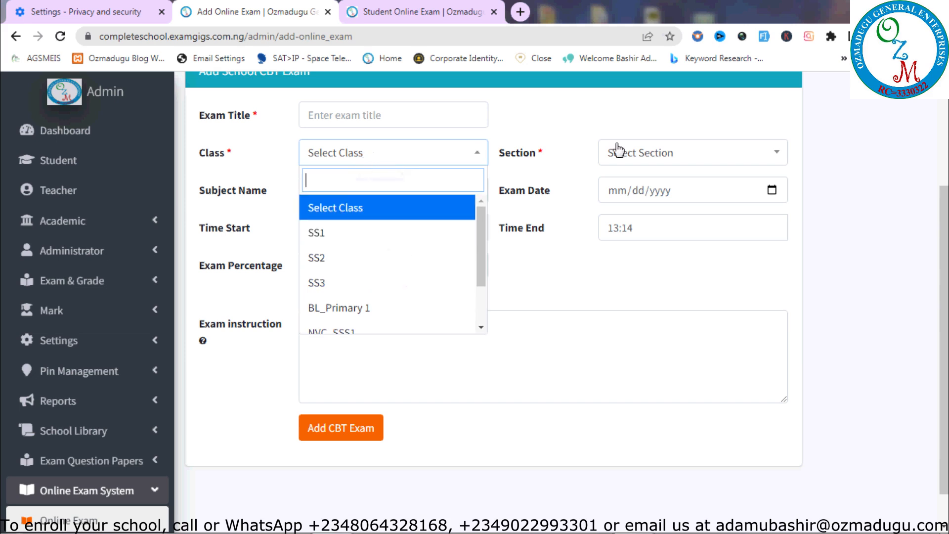
left_click(639, 158)
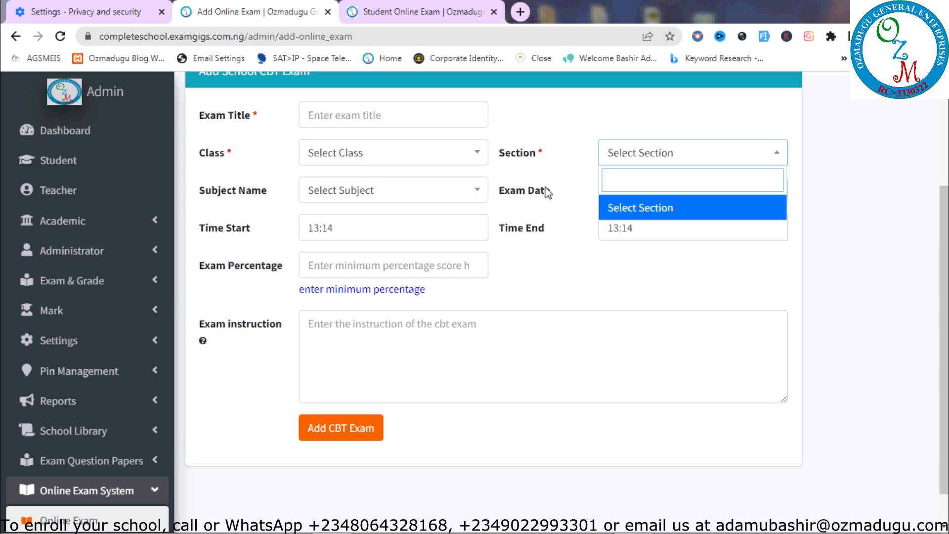
left_click(341, 152)
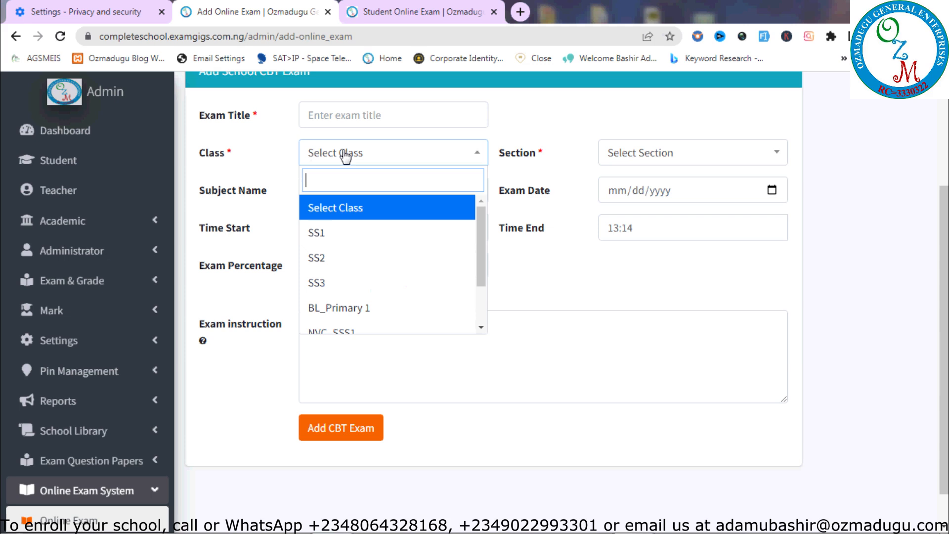
left_click(340, 247)
left_click(638, 158)
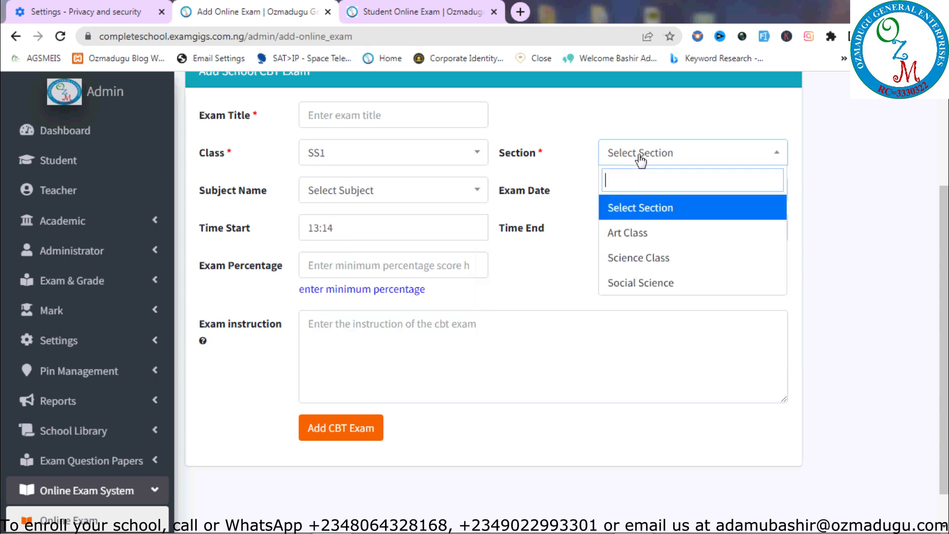
left_click(641, 280)
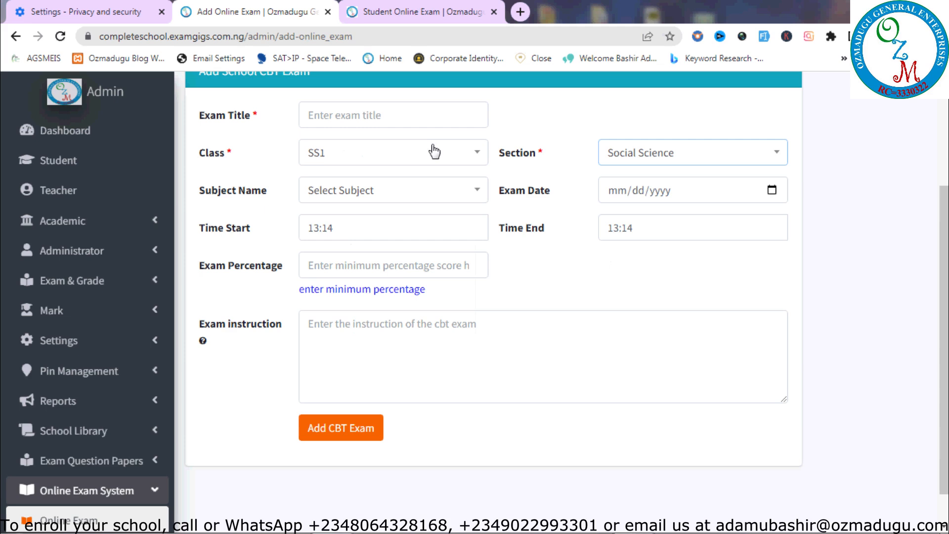
left_click(440, 190)
left_click_drag(483, 265, 485, 353)
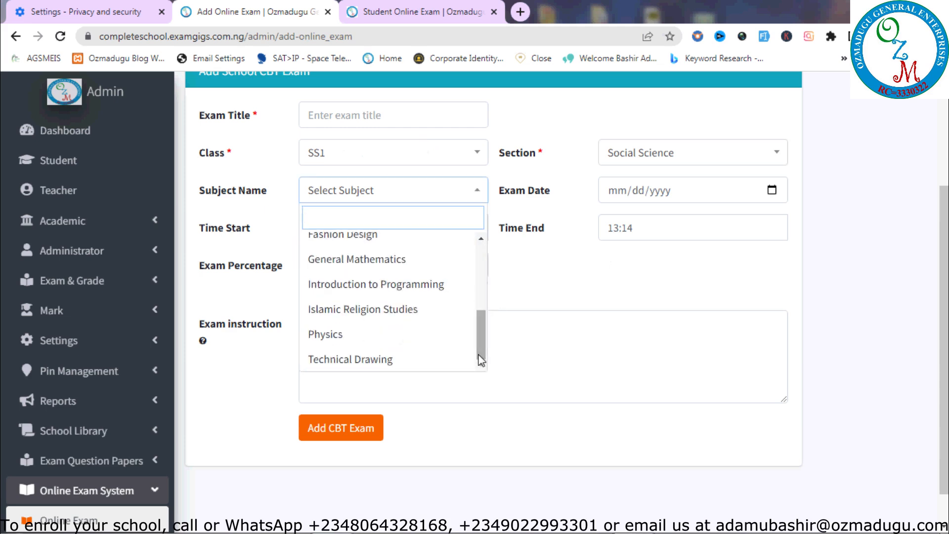
Try class BL_Primary 1, then settle on Test class for the exam
left_click(409, 148)
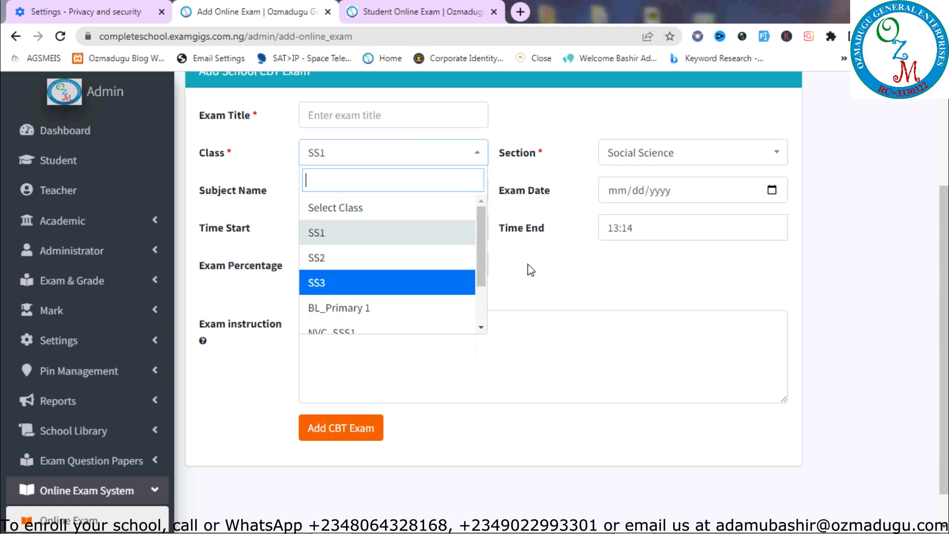
left_click(481, 307)
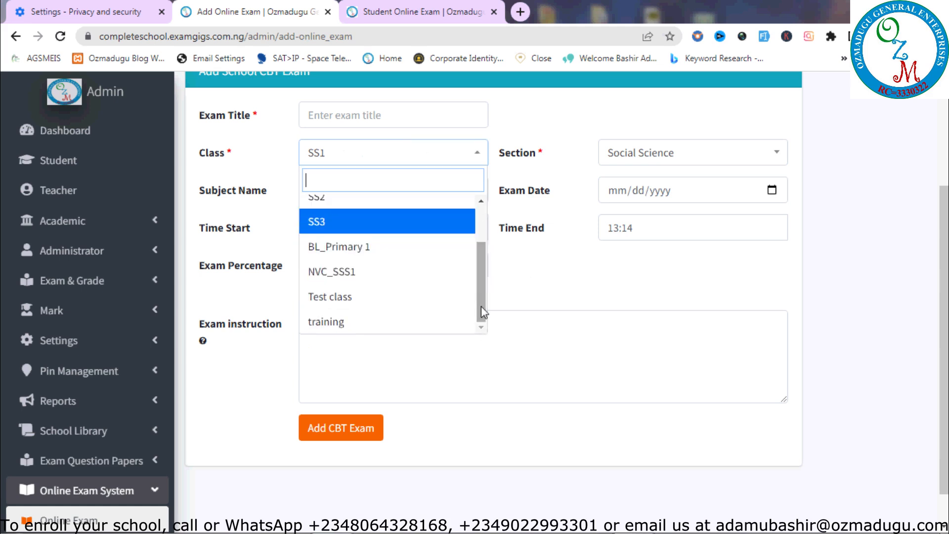
left_click(346, 249)
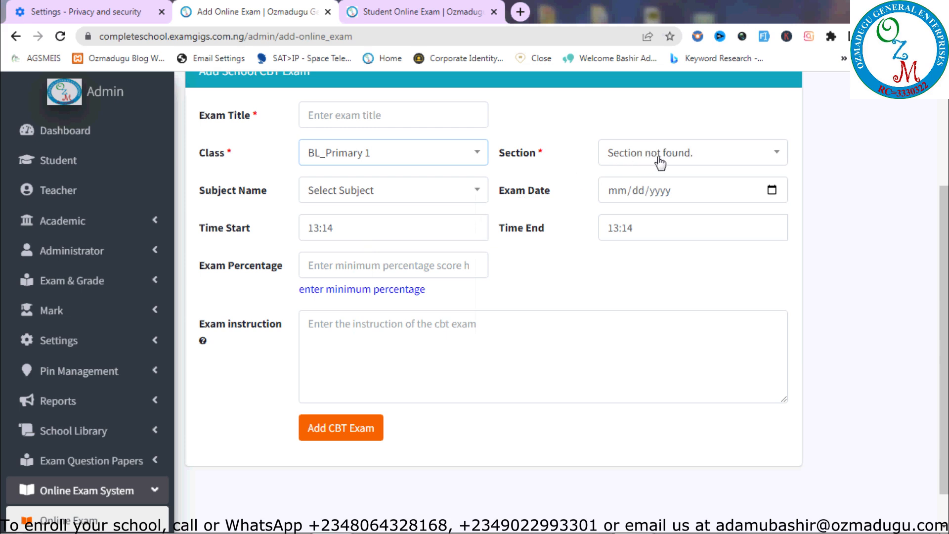
left_click(367, 193)
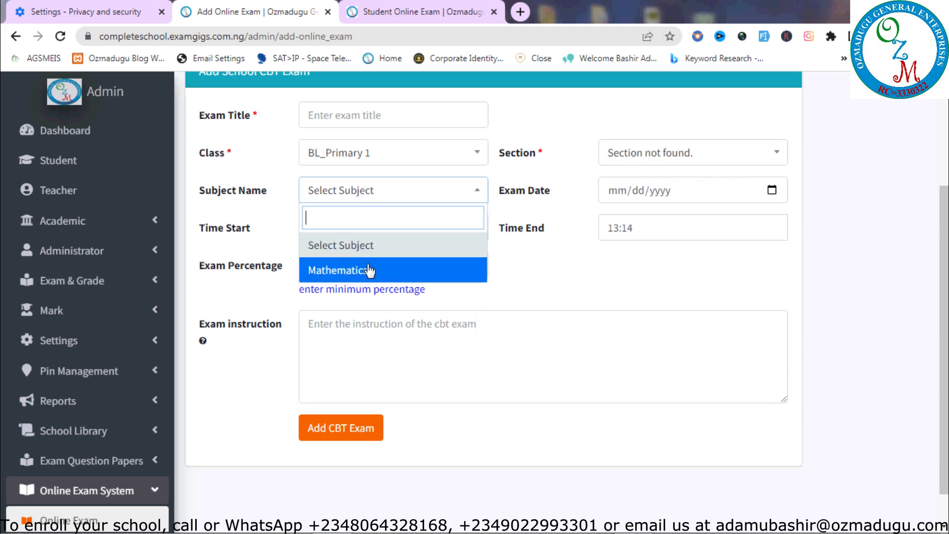
left_click(397, 170)
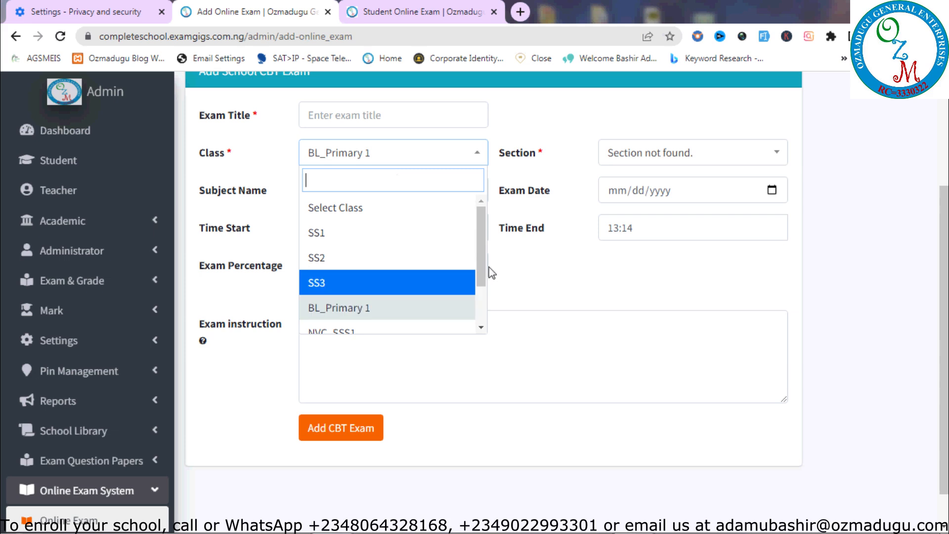
scroll(482, 268, "down", 2)
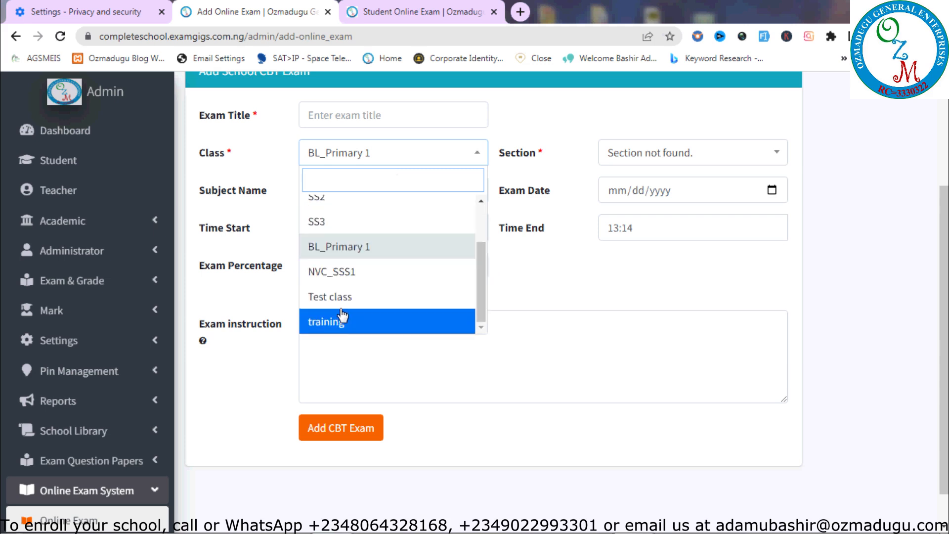
left_click(359, 299)
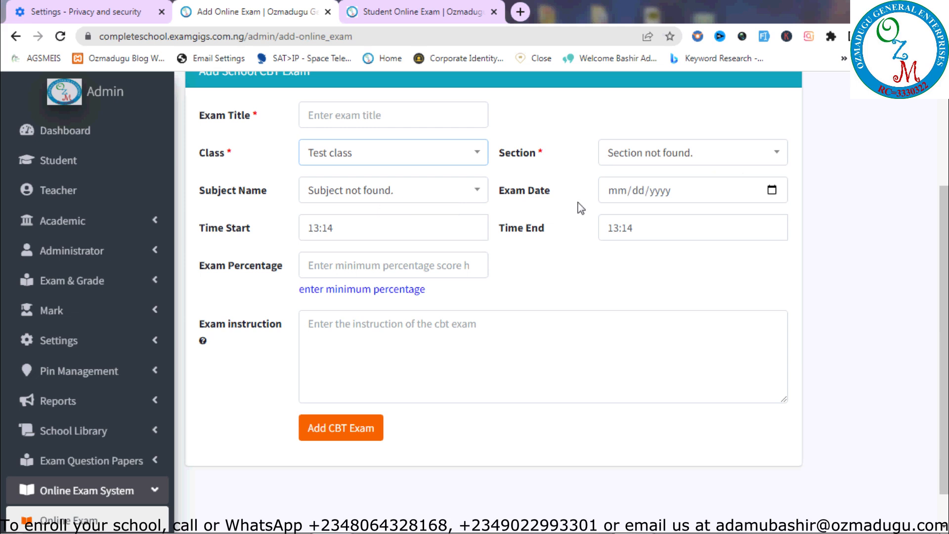
Leave the exam date blank and set start and end times to 13:14
left_click(772, 190)
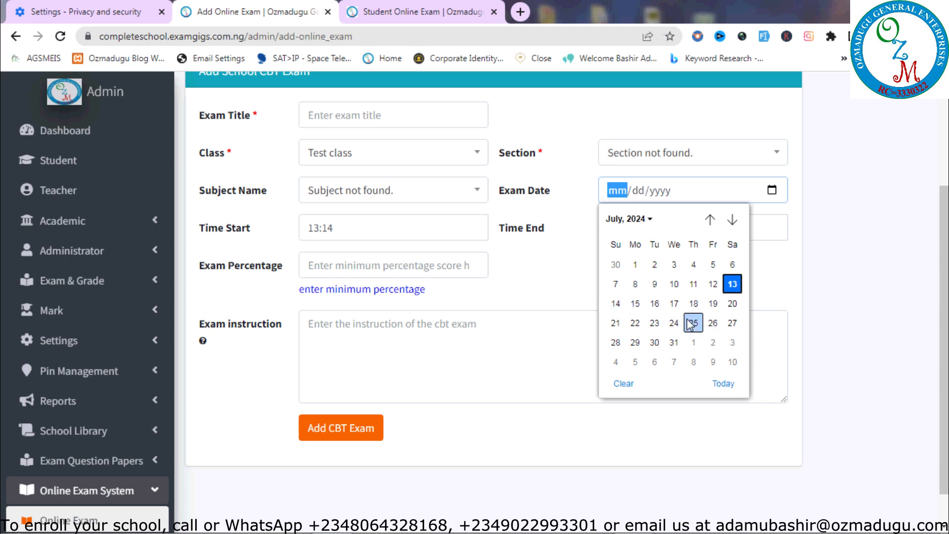
left_click(517, 298)
left_click(445, 222)
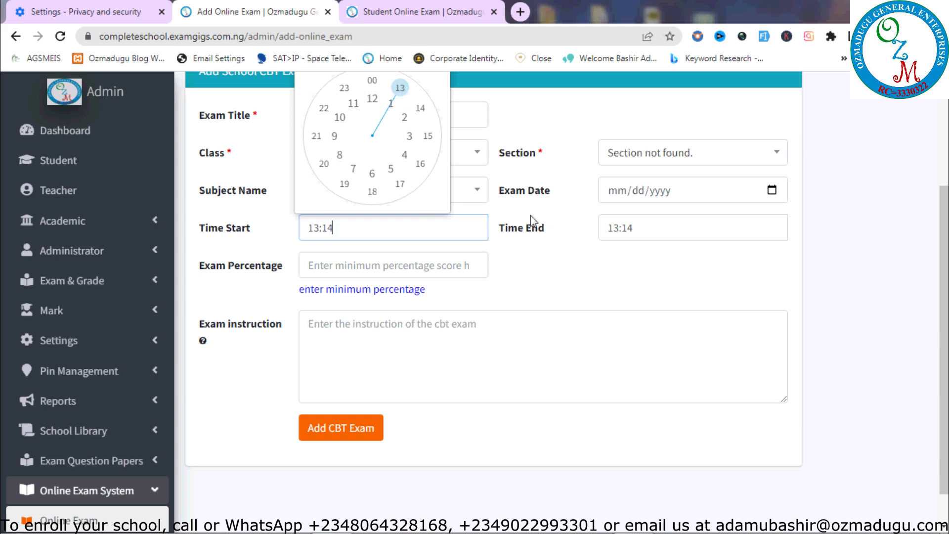
left_click(654, 227)
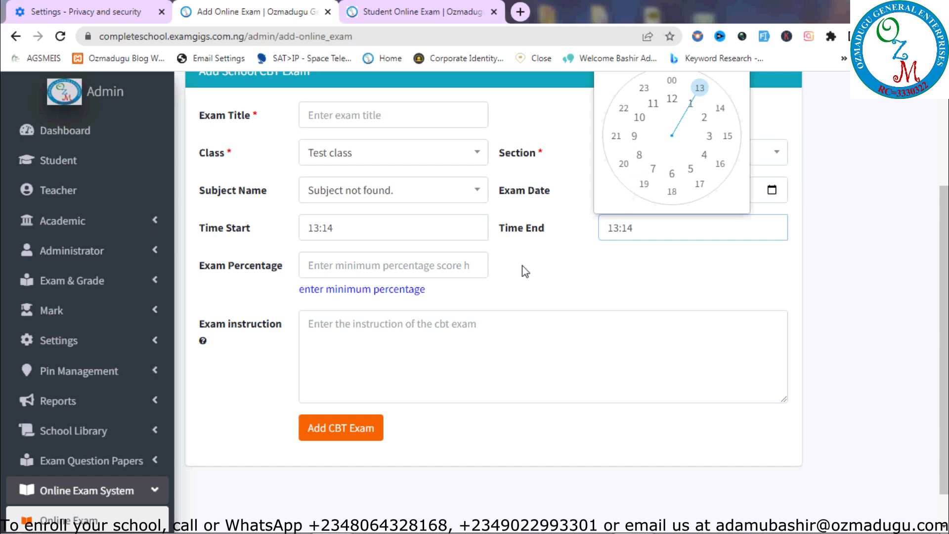
Abandon the unfinished exam form via the All Online Exam breadcrumb
left_click(452, 257)
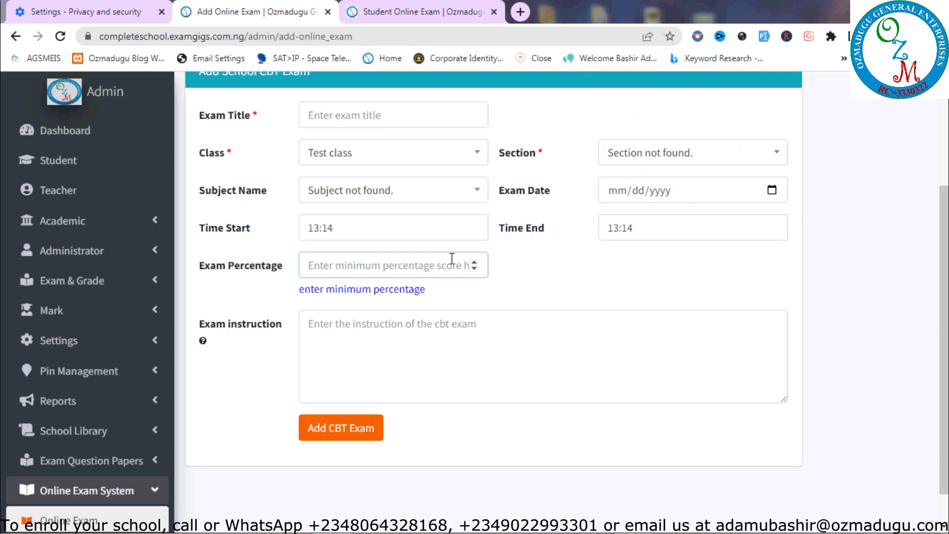
left_click(414, 349)
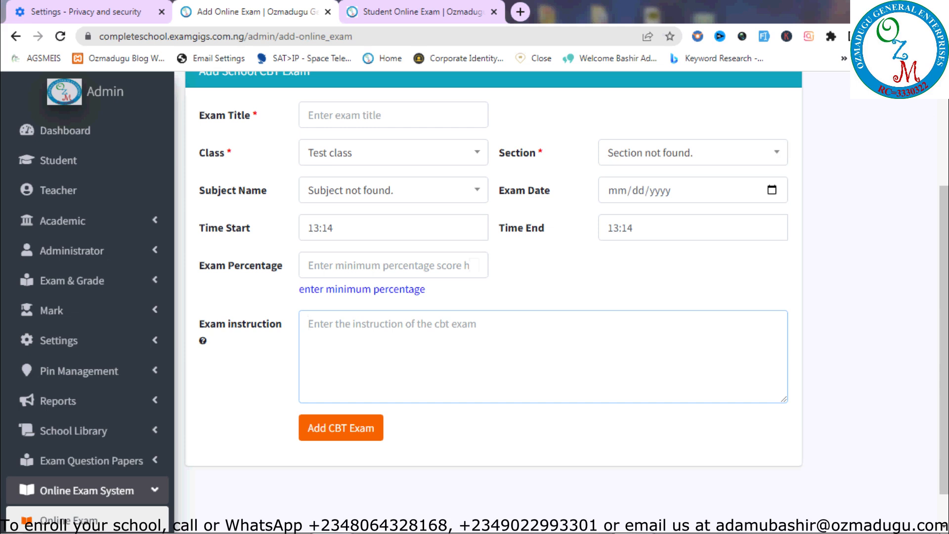
scroll(712, 183, "up", 3)
left_click(682, 137)
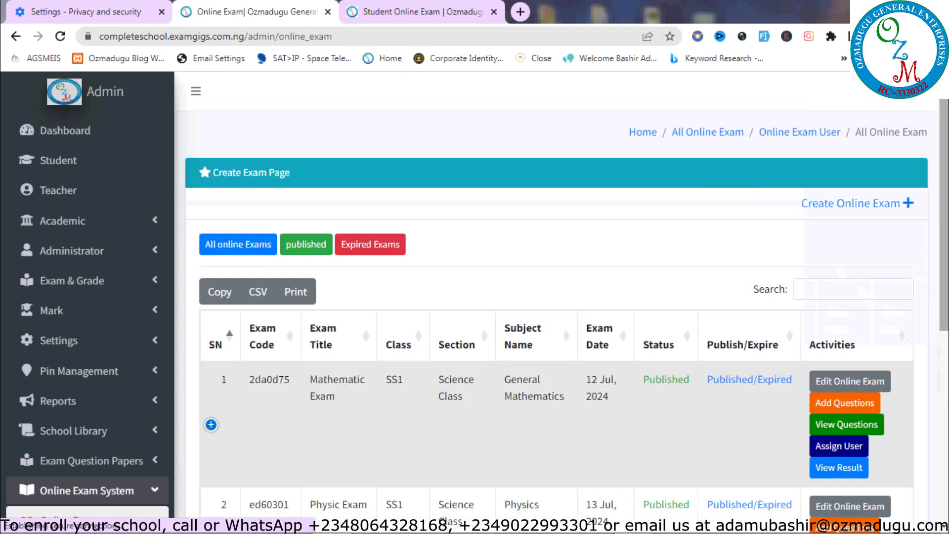
Open the Physic Exam for editing and retype the instruction's trailing dots
scroll(944, 297, "down", 1)
scroll(946, 296, "down", 3)
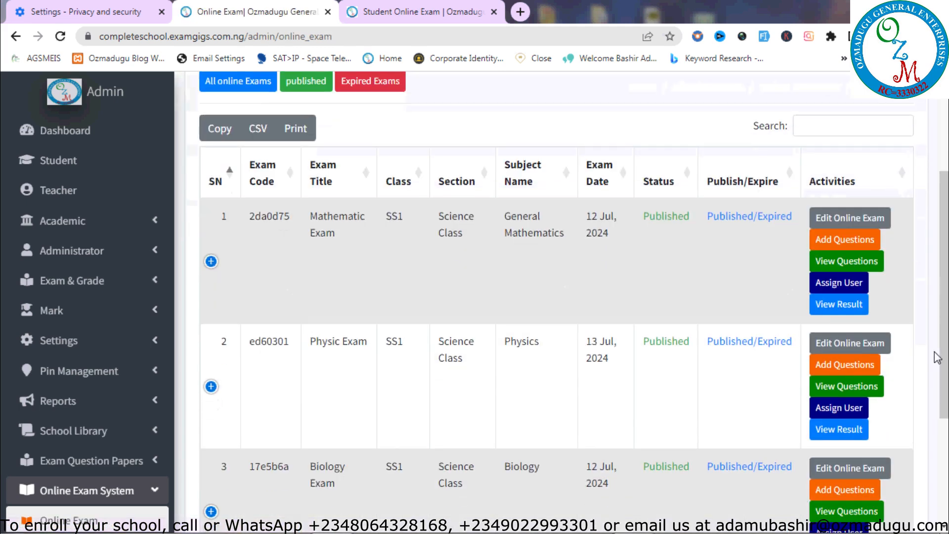
left_click(855, 344)
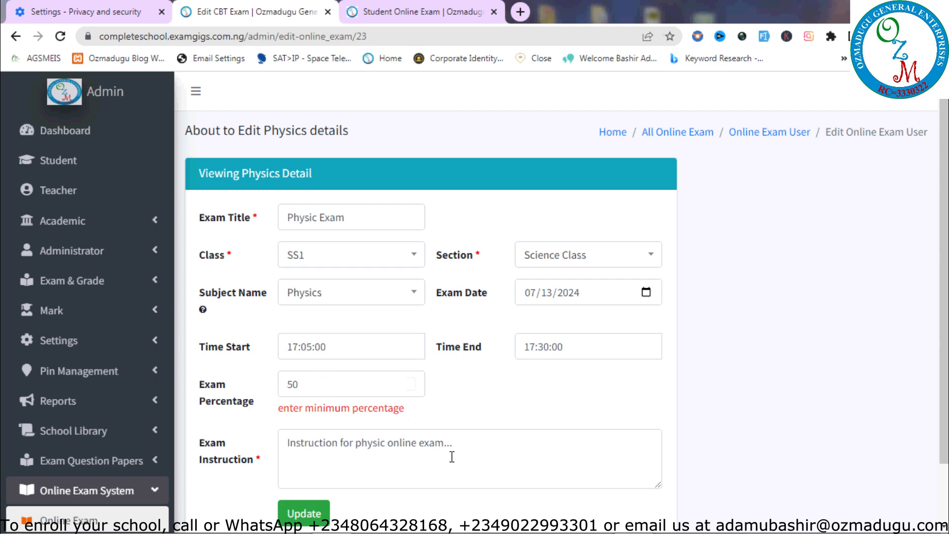
left_click(475, 448)
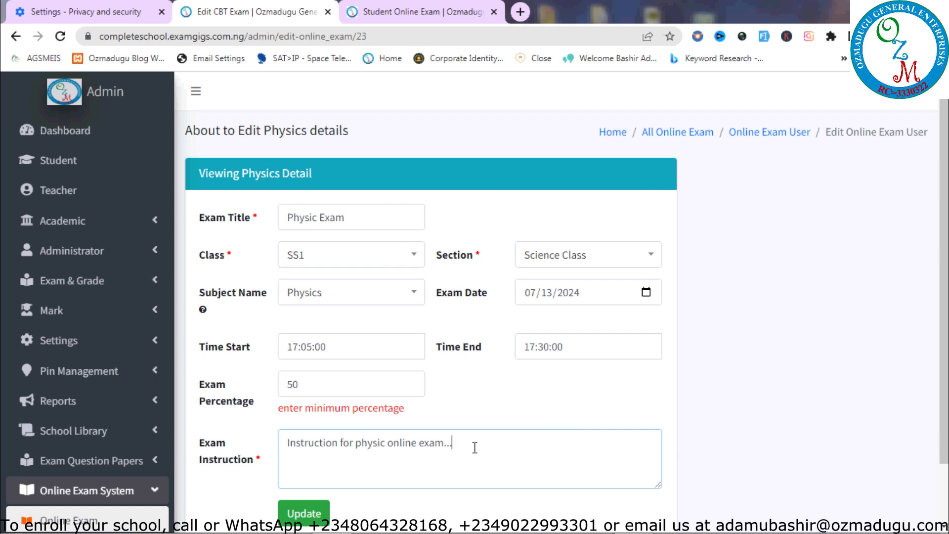
key("BackSpace")
type("......")
Update the Physic Exam until it saves (07/13/2024, 17:05–17:30, 50%)
left_click(60, 36)
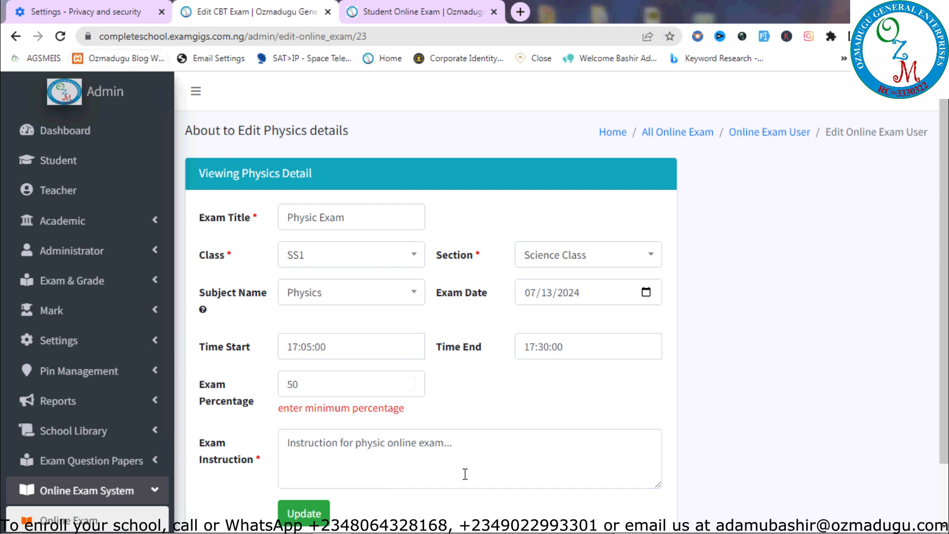
left_click(324, 514)
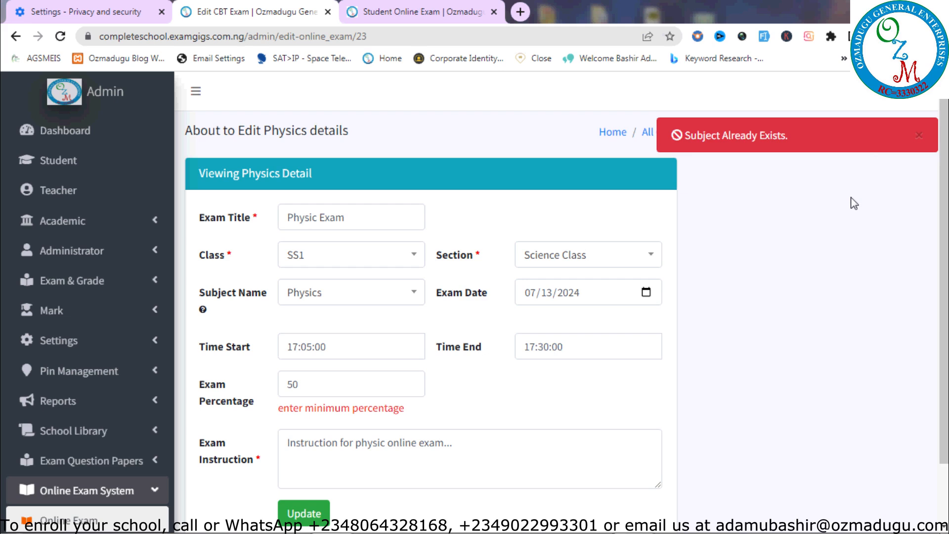
left_click(519, 445)
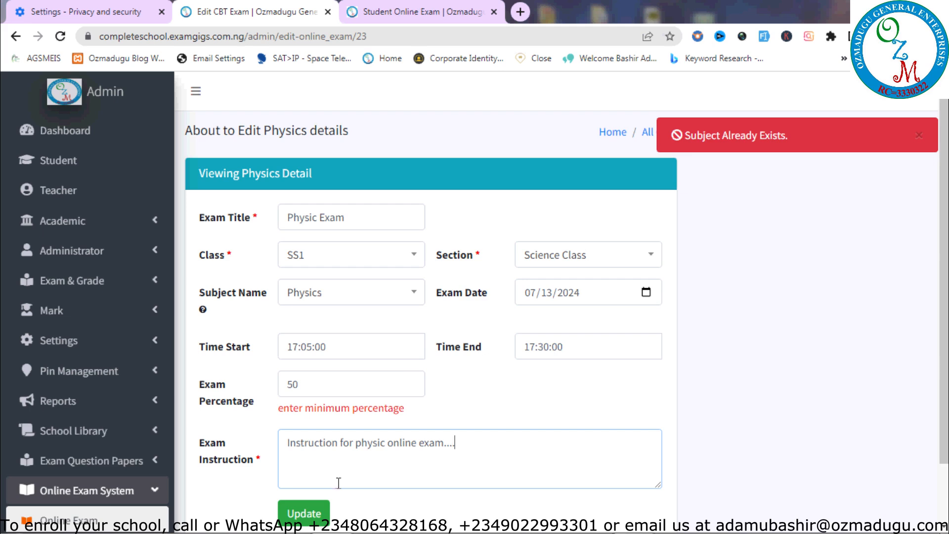
left_click(316, 514)
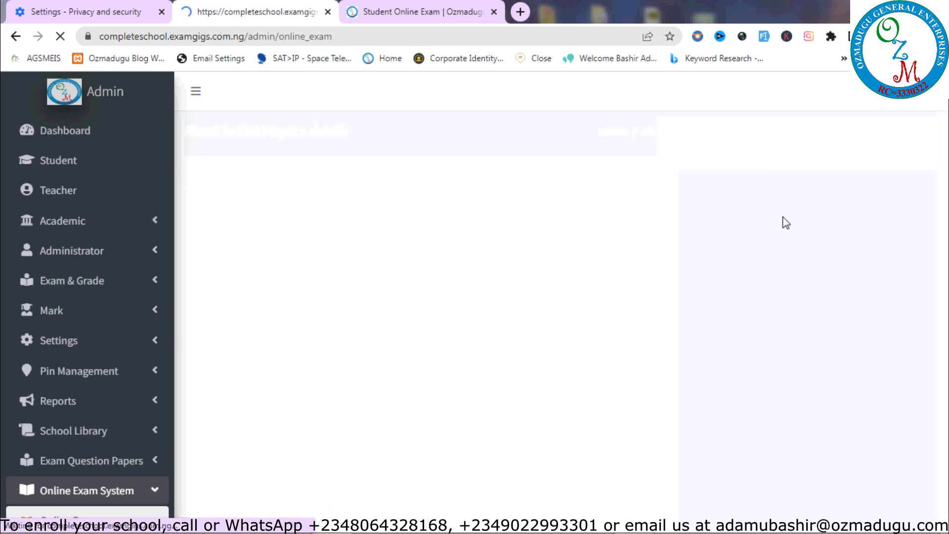
Open Add Questions for the Physics exam and expand the Fill in the Blanks form
scroll(786, 223, "down", 6)
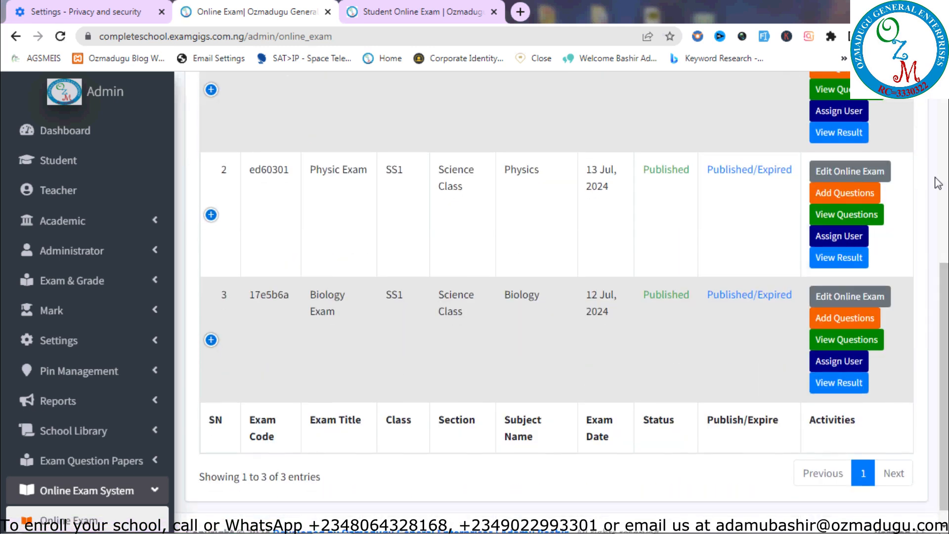
left_click(850, 196)
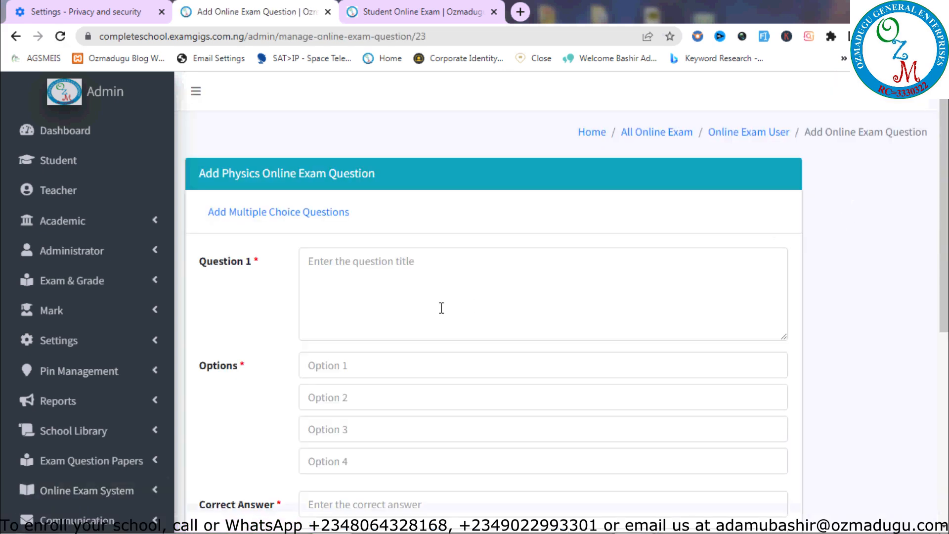
left_click(303, 218)
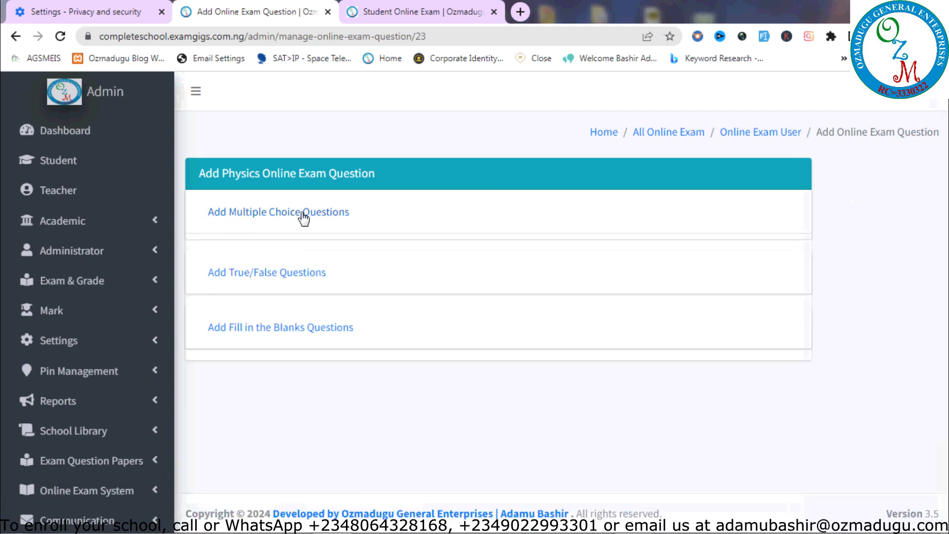
left_click(286, 267)
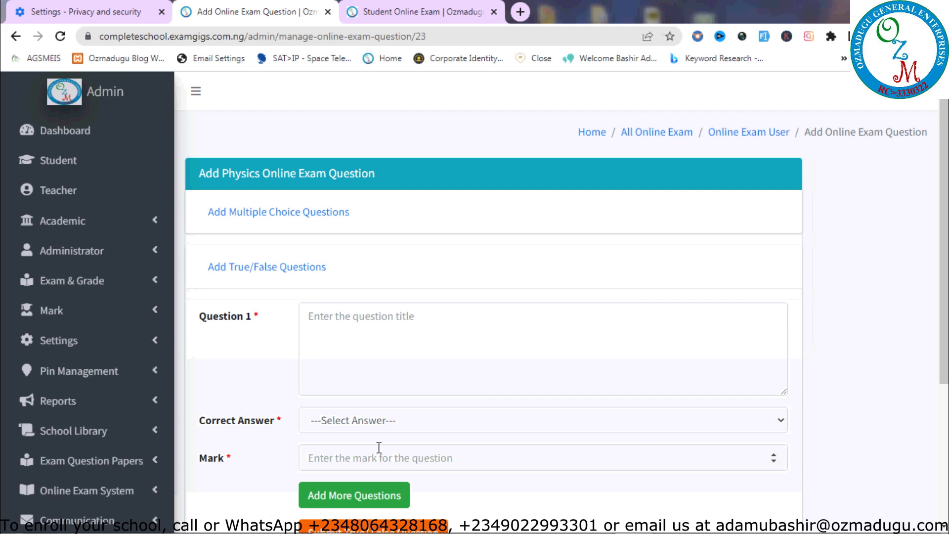
left_click(282, 267)
left_click(286, 326)
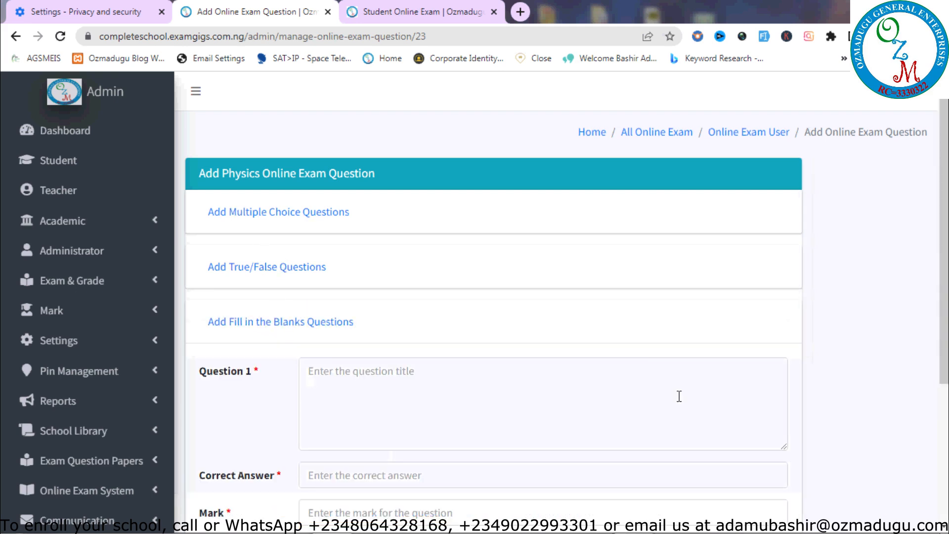
scroll(926, 411, "down", 2)
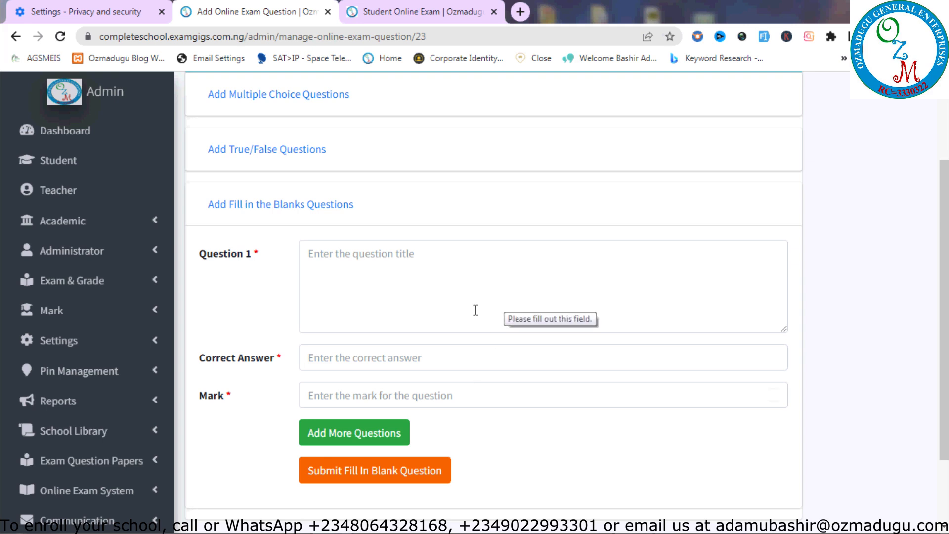
Add two more fill-in-the-blank question slots, making three in total
left_click(372, 439)
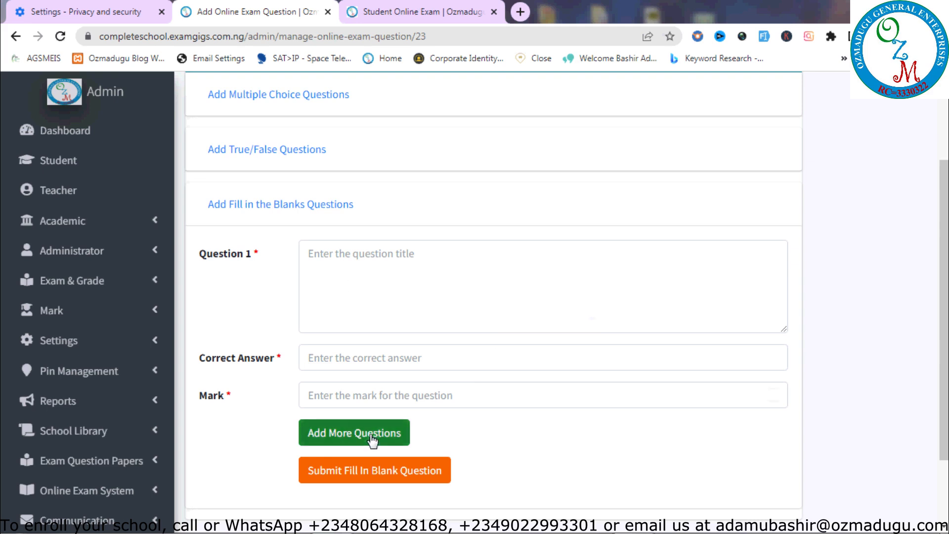
scroll(372, 438, "down", 5)
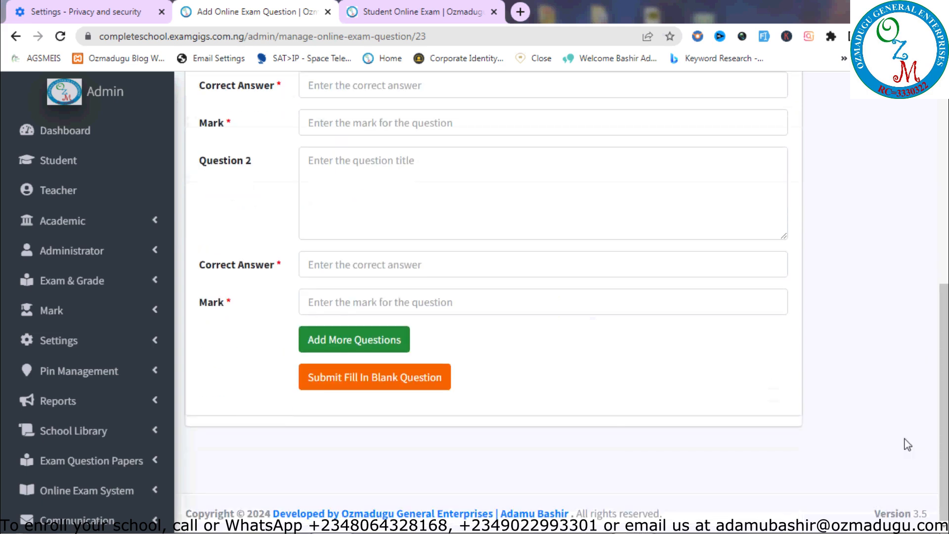
left_click(336, 341)
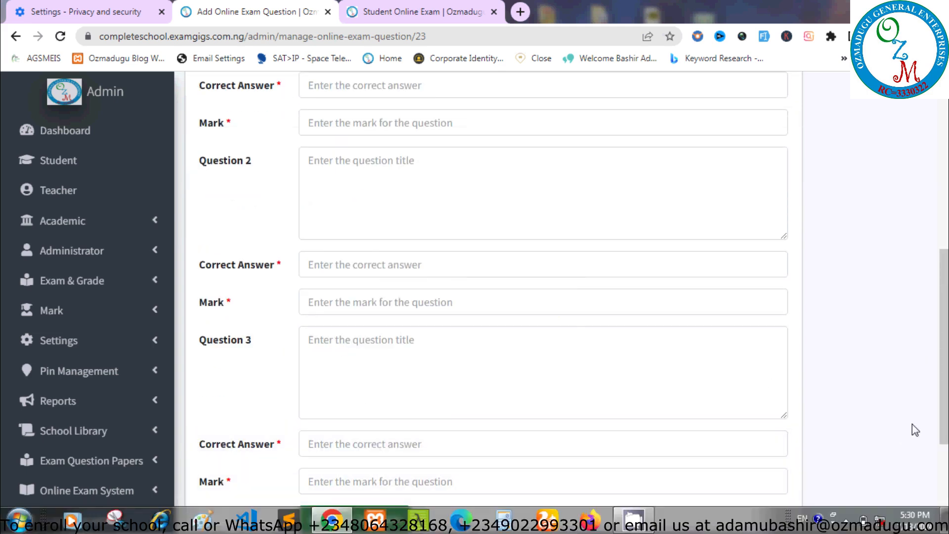
scroll(503, 462, "down", 2)
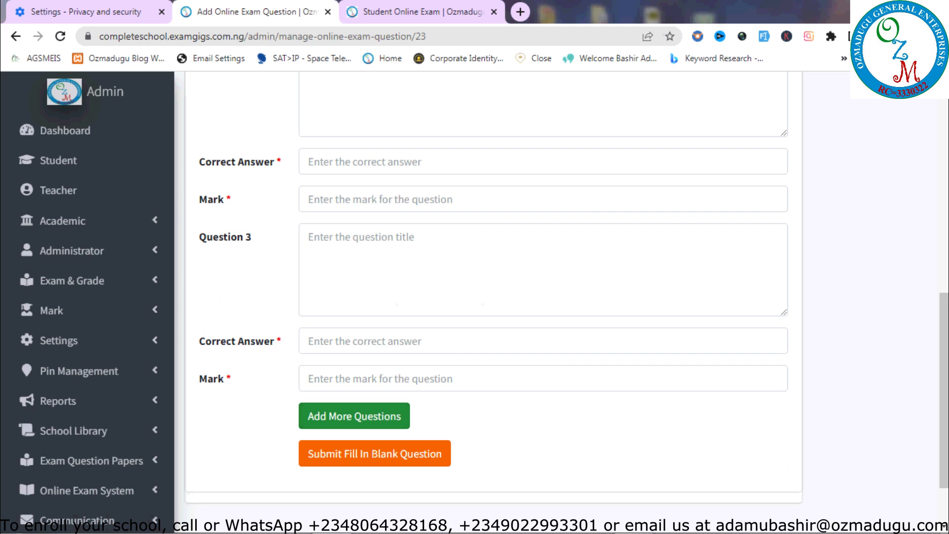
scroll(756, 128, "up", 10)
scroll(755, 127, "up", 2)
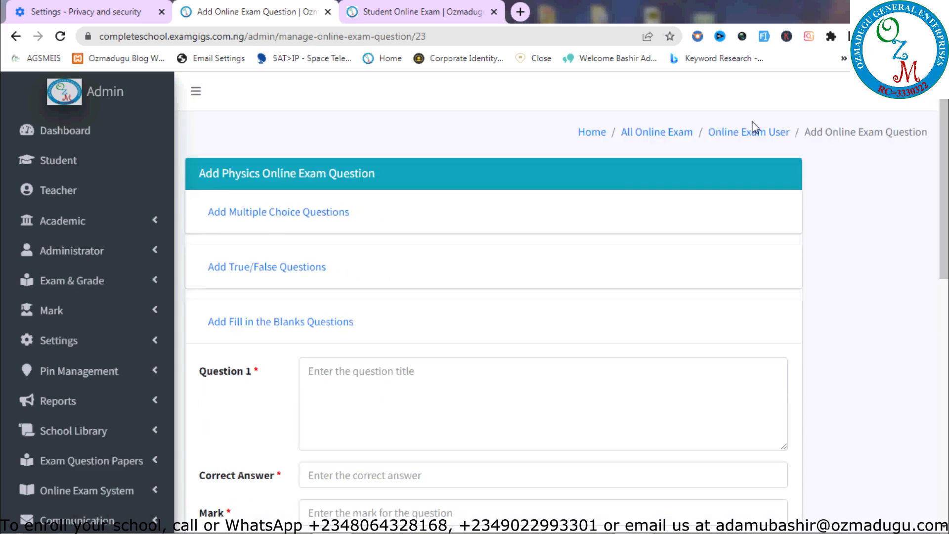
left_click(657, 132)
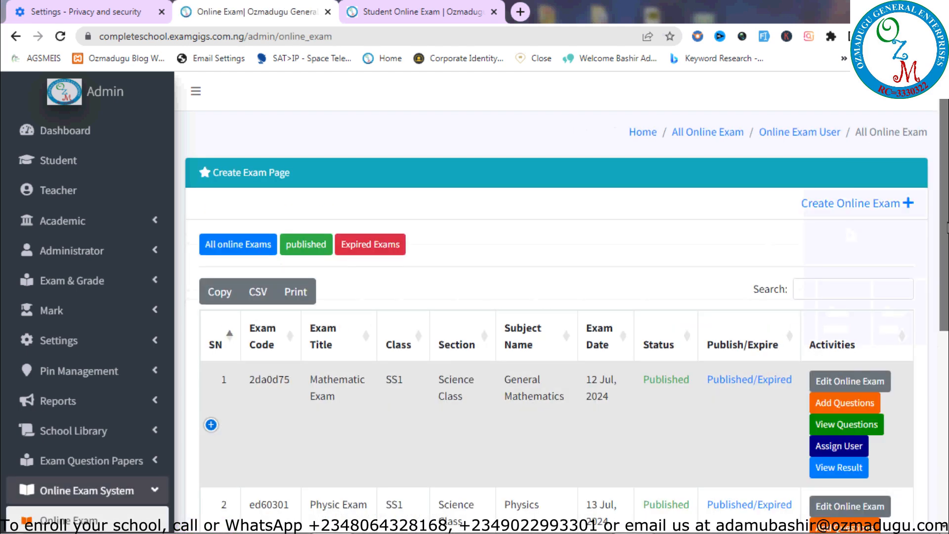
scroll(948, 228, "down", 4)
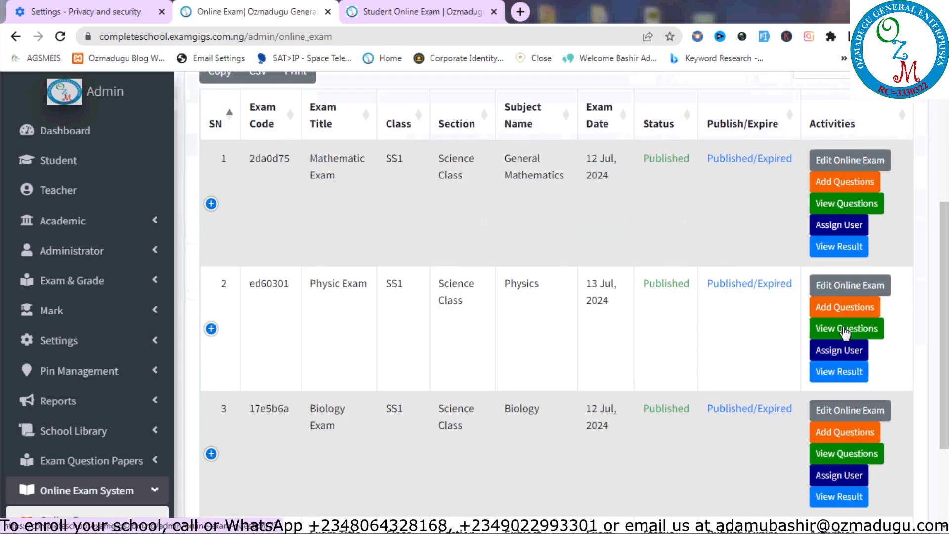
left_click(846, 330)
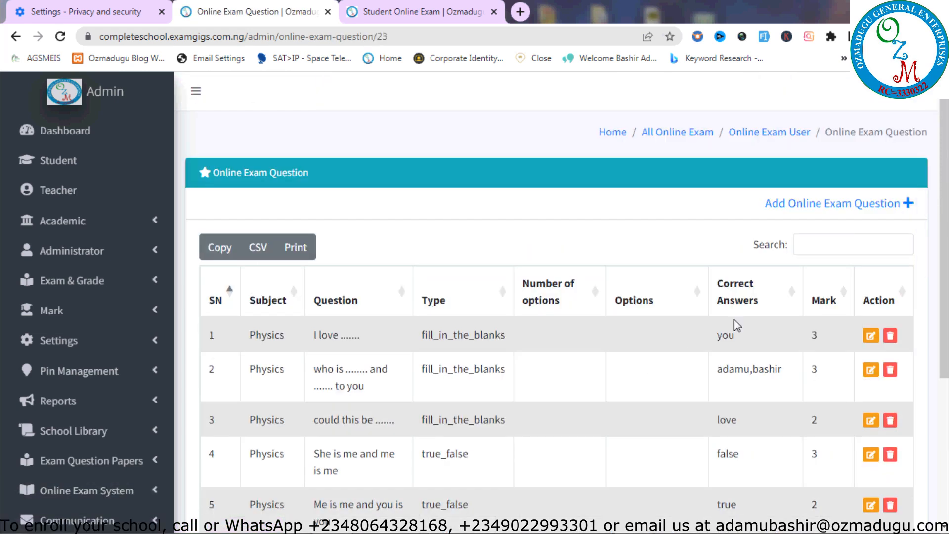
scroll(735, 320, "down", 3)
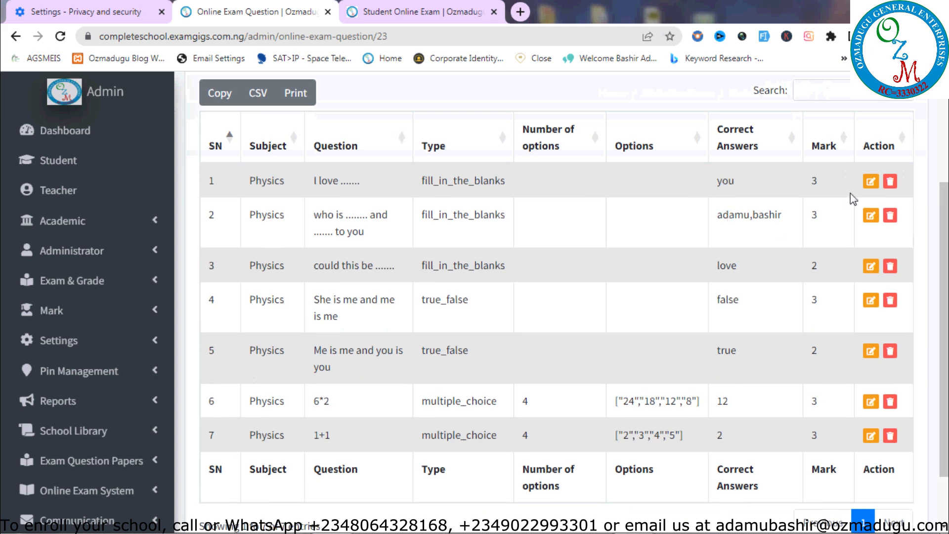
left_click(872, 184)
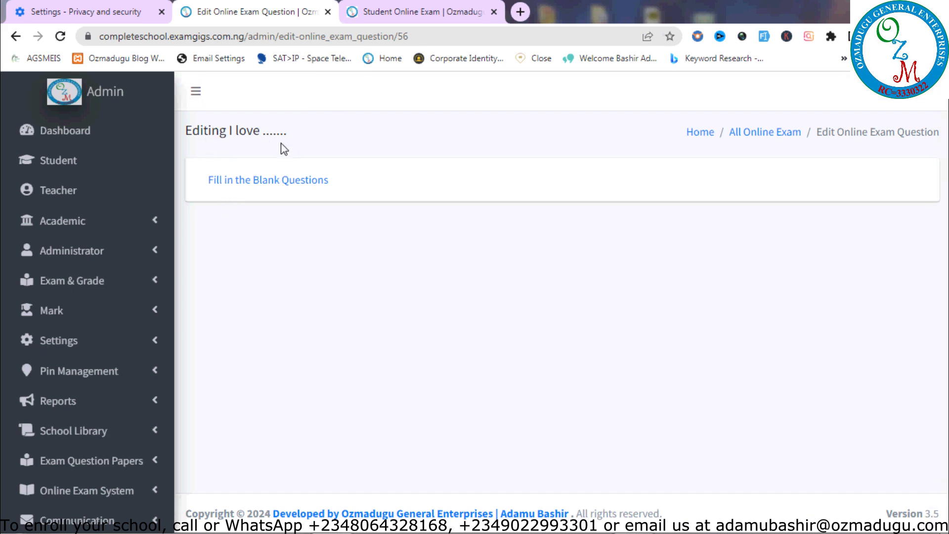
left_click(278, 184)
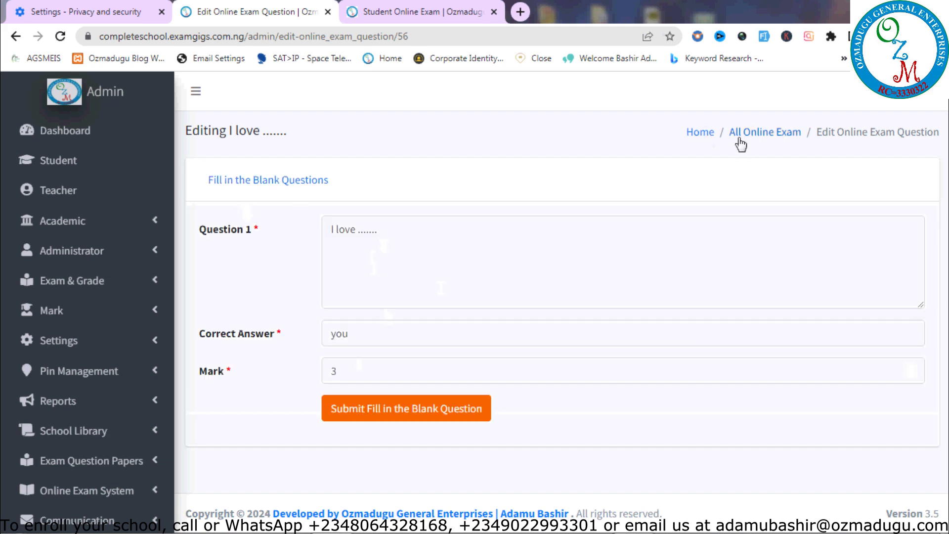
left_click(16, 37)
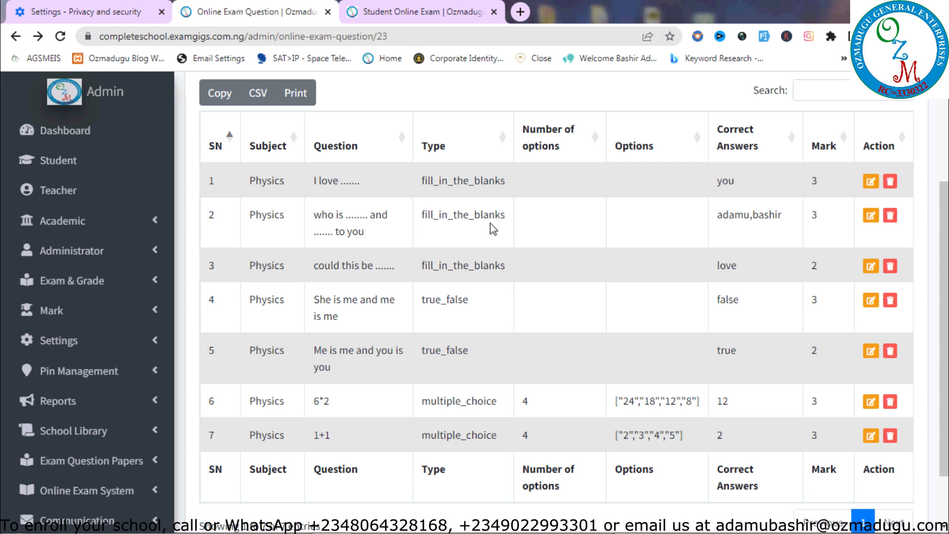
scroll(853, 413, "down", 2)
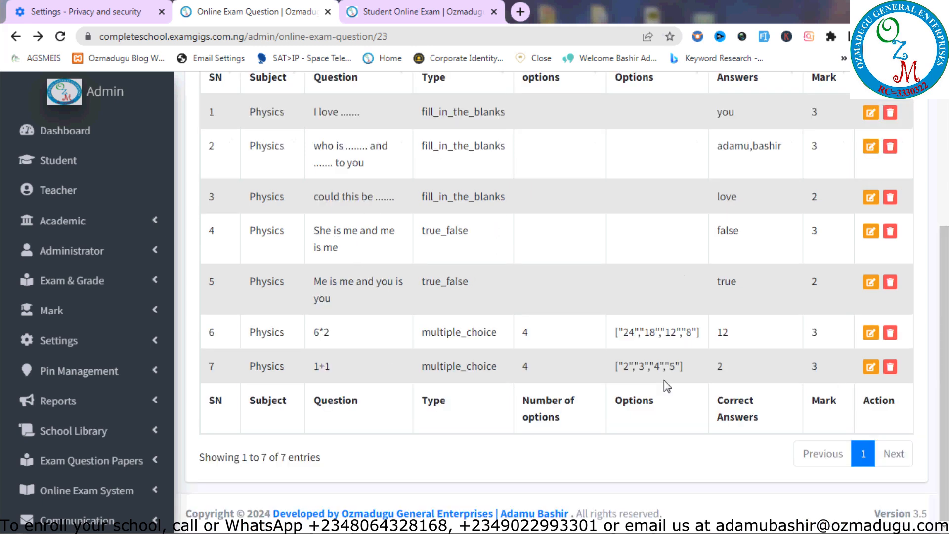
Open question 6*2 for editing and review options 24, 18, 12, 8, answer 12
left_click(872, 338)
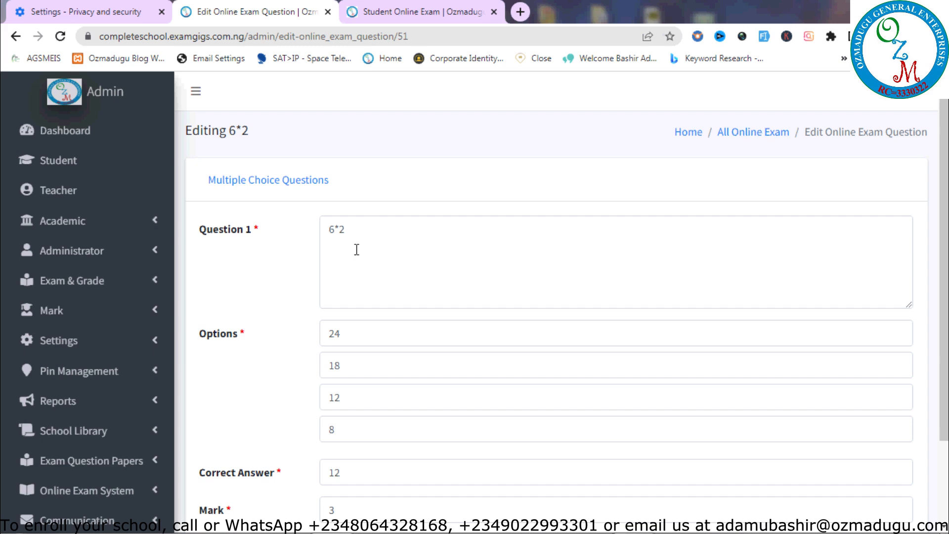
scroll(944, 297, "down", 3)
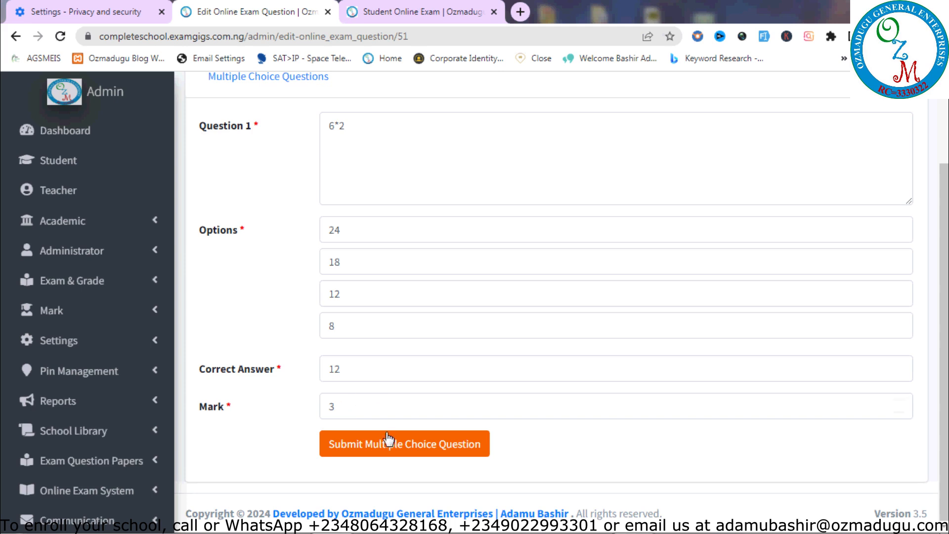
scroll(932, 318, "up", 3)
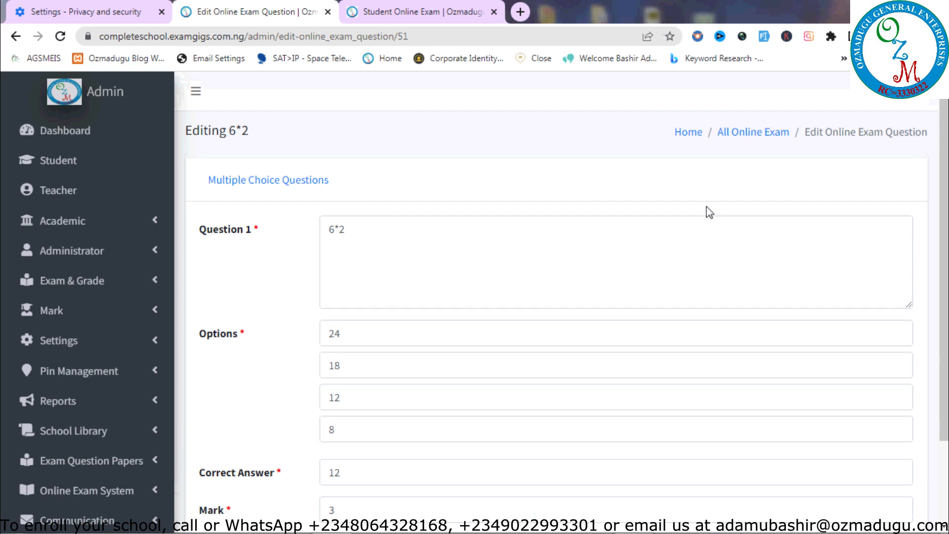
Reopen the Physic Exam question list from All Online Exam, showing 6*2 with answer 12, mark 3
left_click(738, 137)
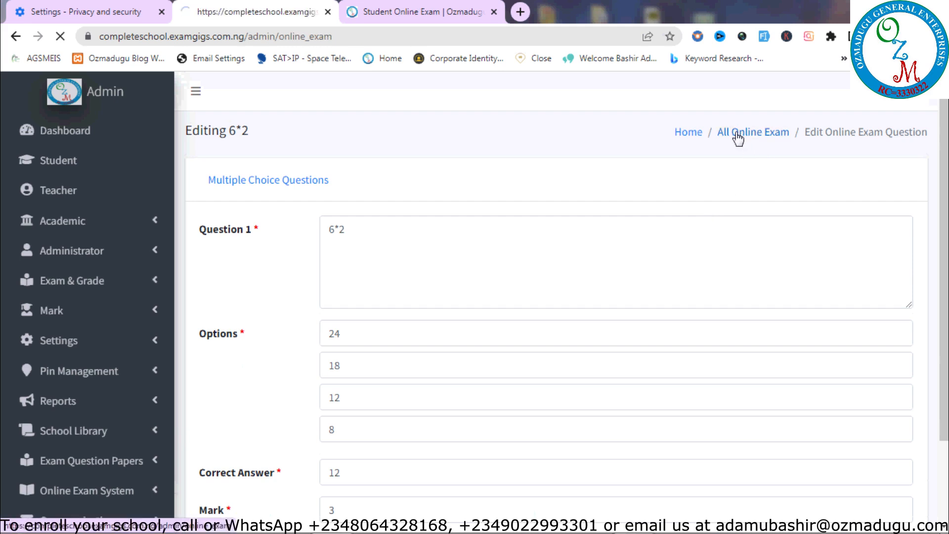
scroll(945, 355, "down", 5)
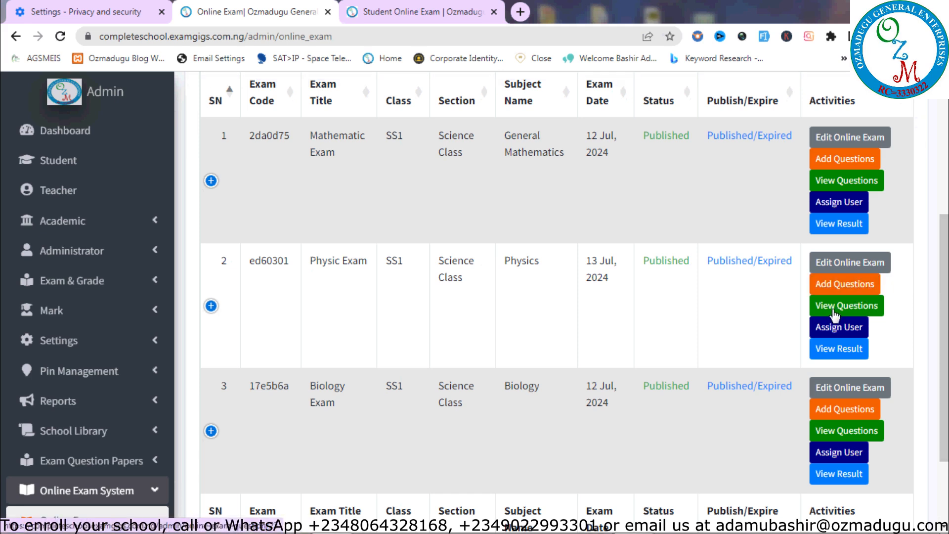
left_click(835, 312)
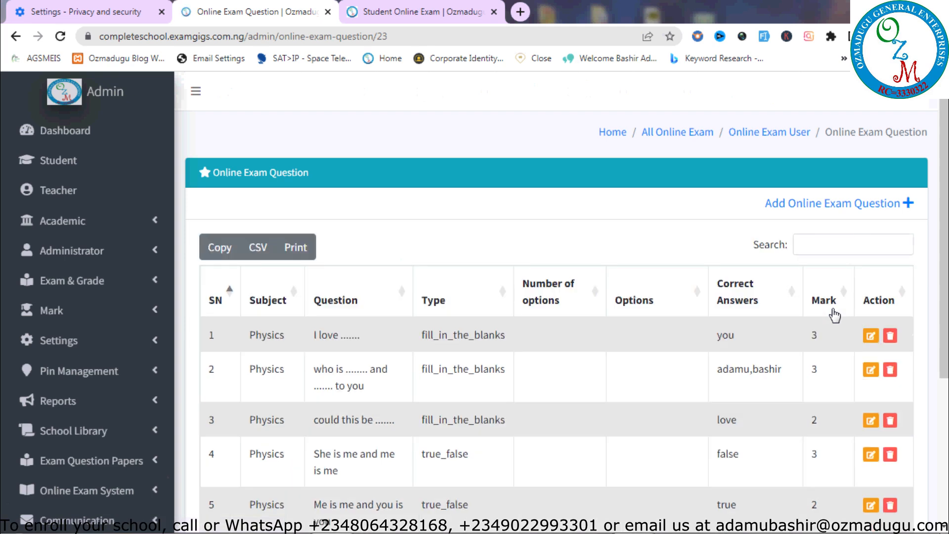
scroll(833, 317, "down", 4)
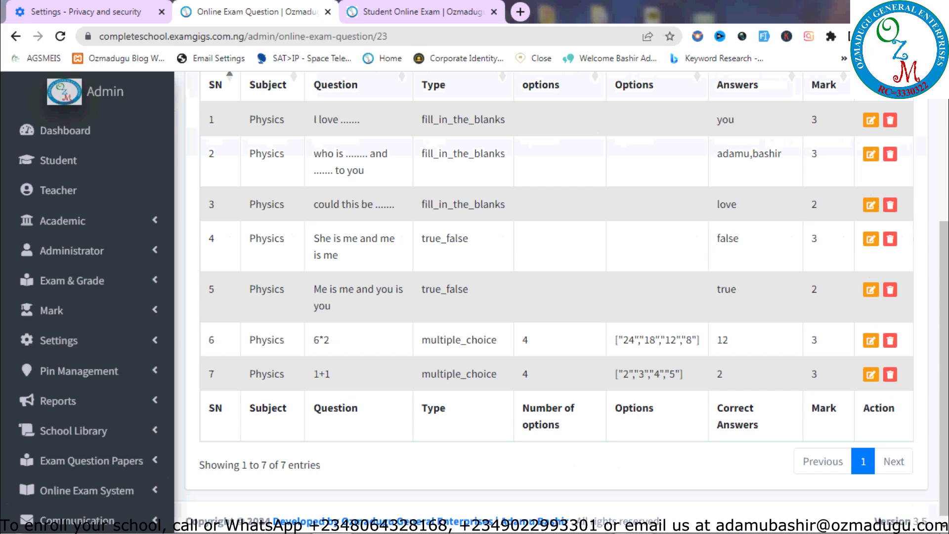
scroll(894, 236, "up", 3)
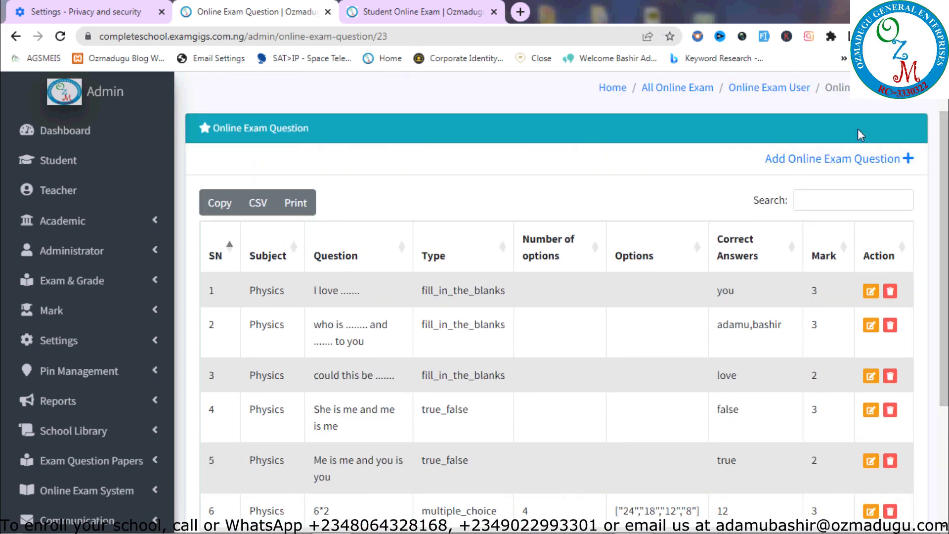
left_click(890, 291)
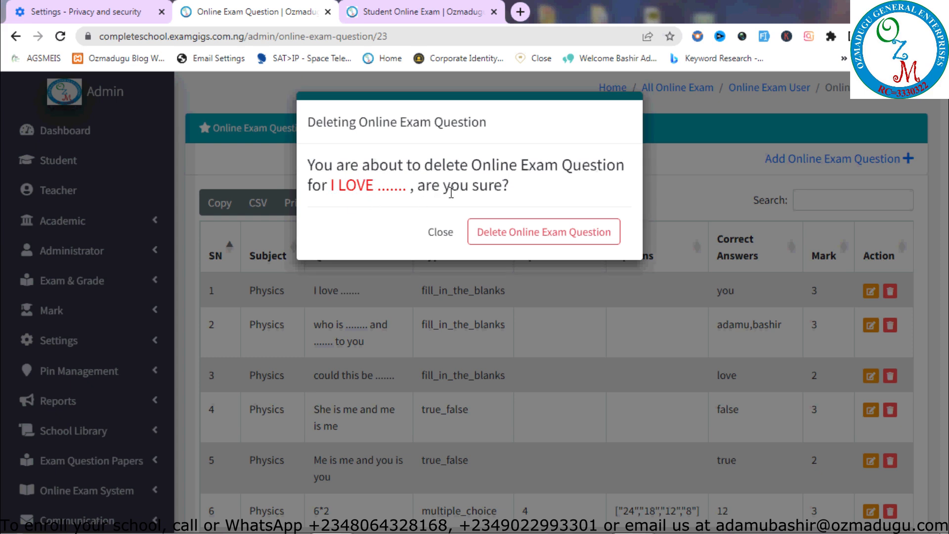
left_click(434, 233)
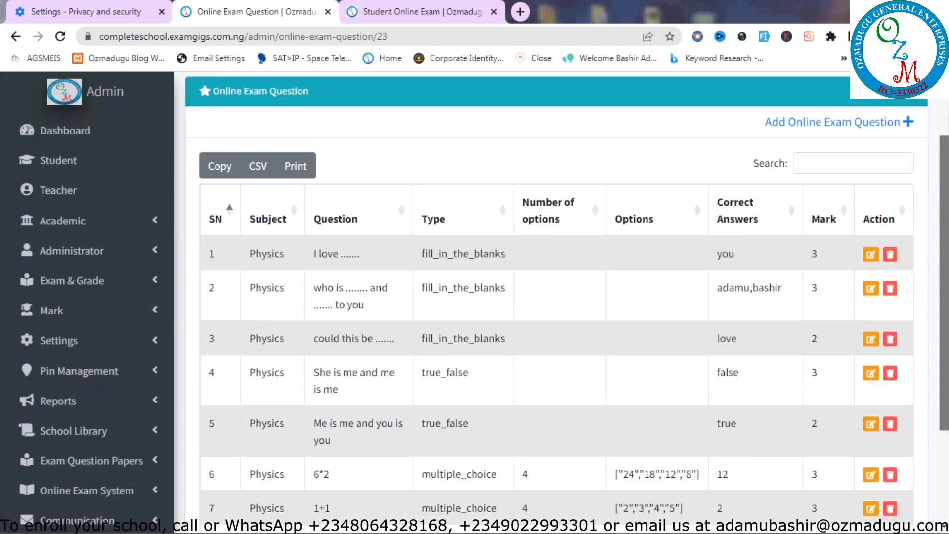
scroll(624, 284, "down", 4)
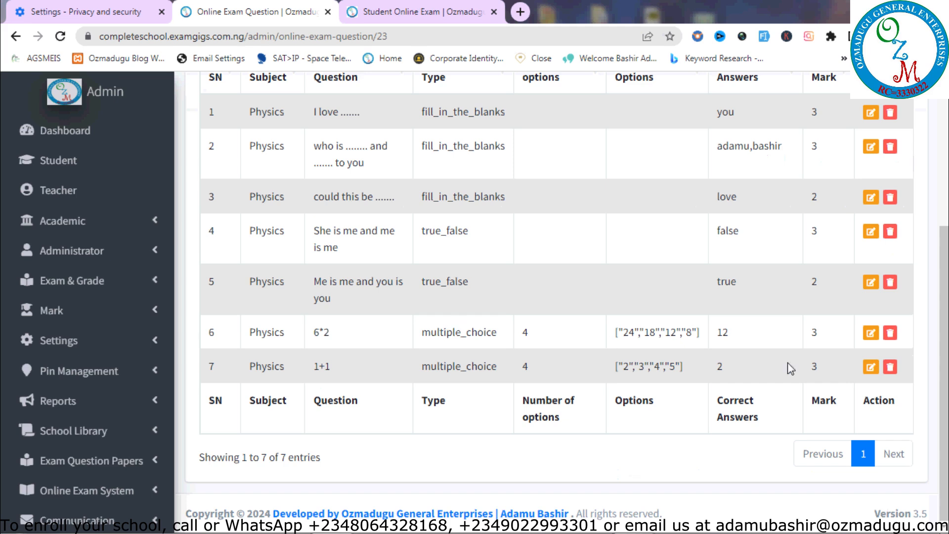
left_click(891, 335)
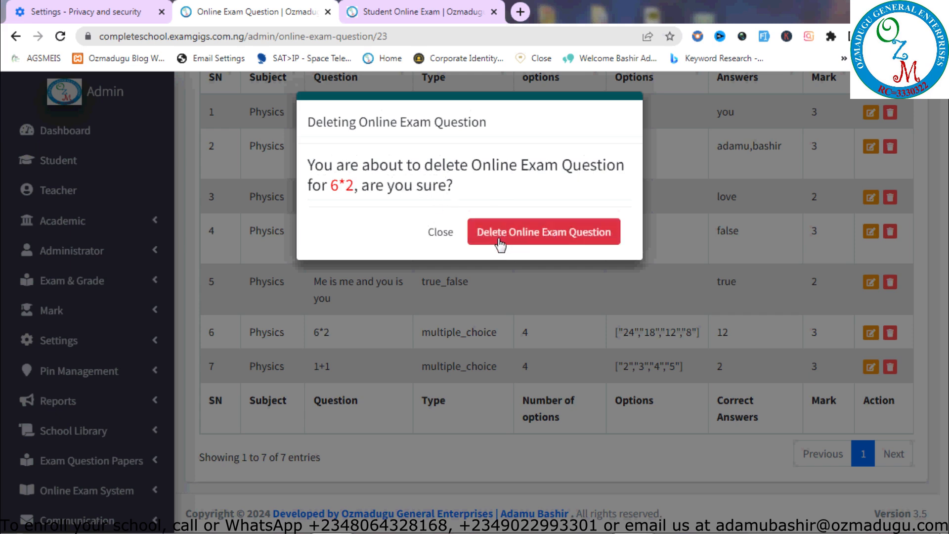
left_click(445, 233)
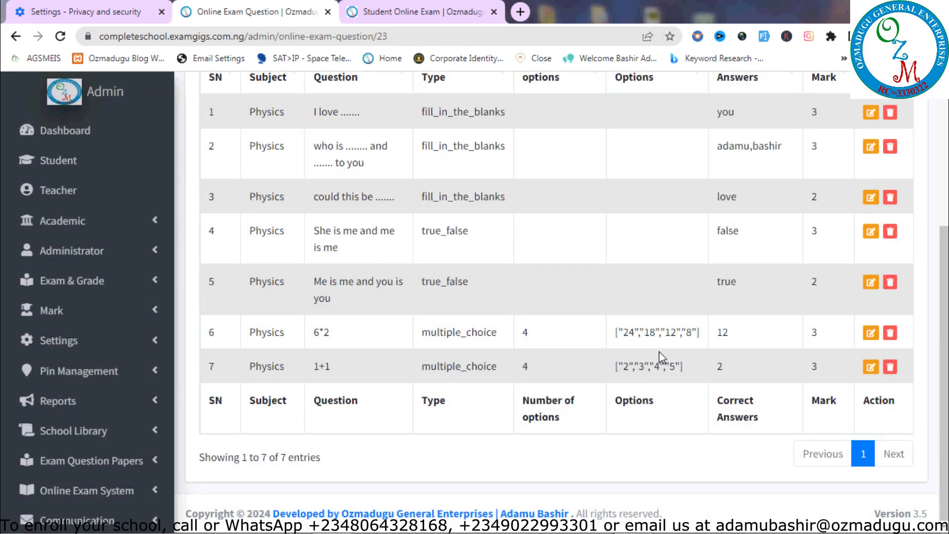
scroll(627, 144, "up", 3)
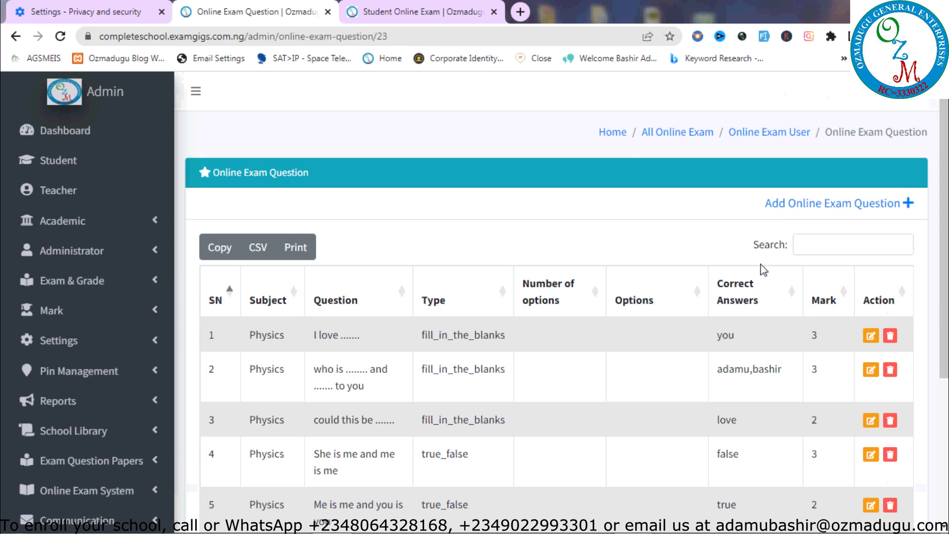
Open the Physic Exam results from All Online Exam: Student 1 scored 84.21% against a 50% minimum
left_click(668, 139)
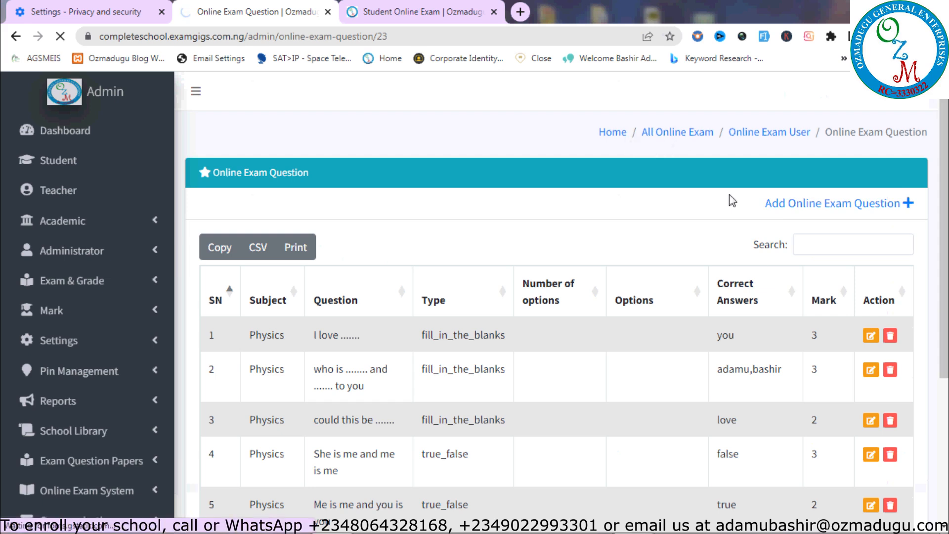
scroll(901, 253, "down", 5)
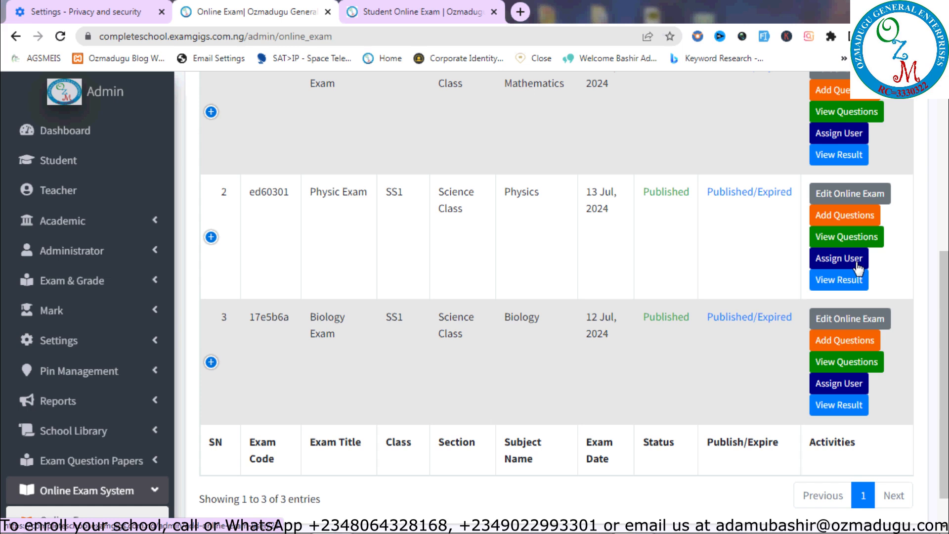
left_click(838, 282)
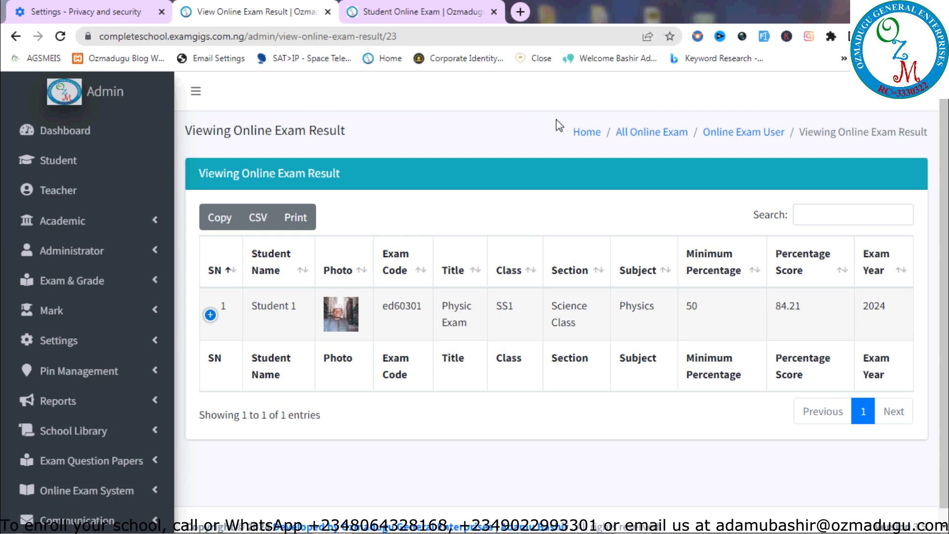
Reopen the Physic Exam results from the online exam list, then go back
left_click(645, 136)
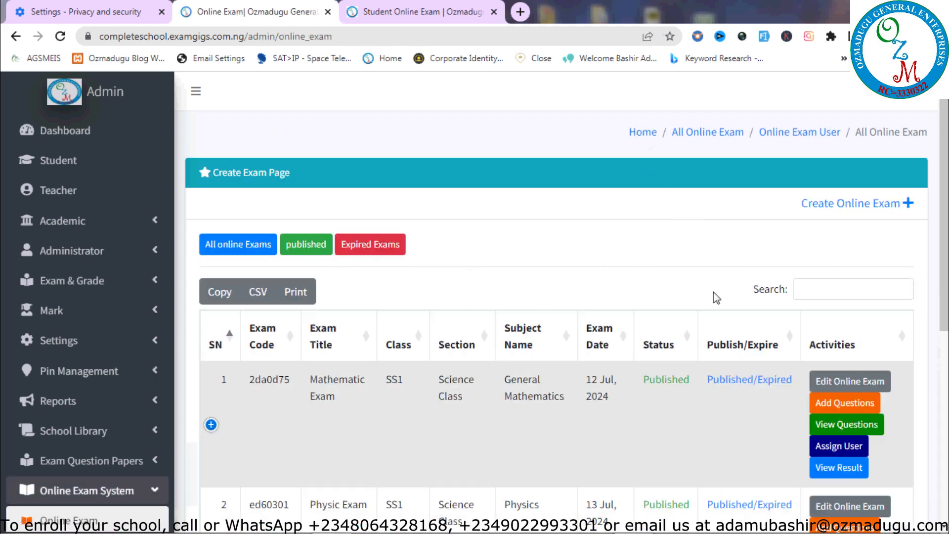
left_click_drag(933, 284, 915, 422)
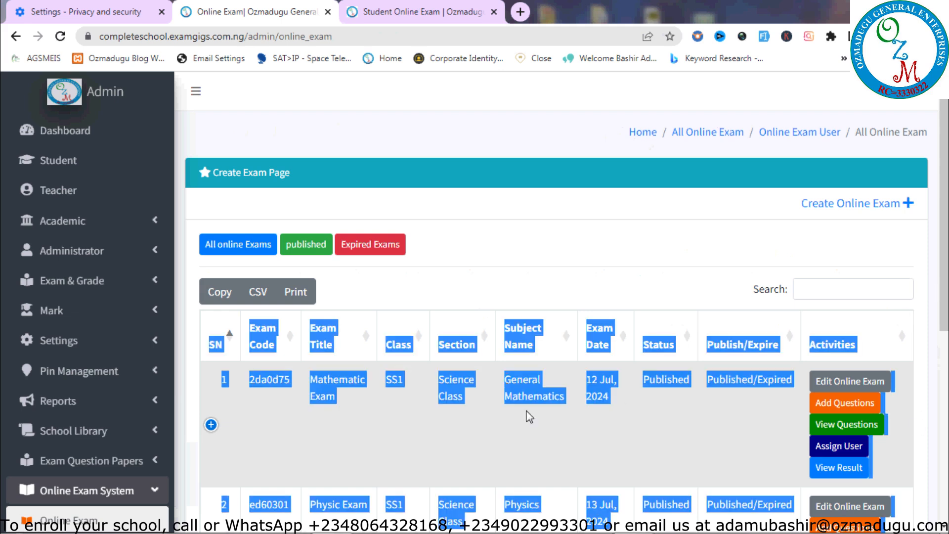
left_click(567, 438)
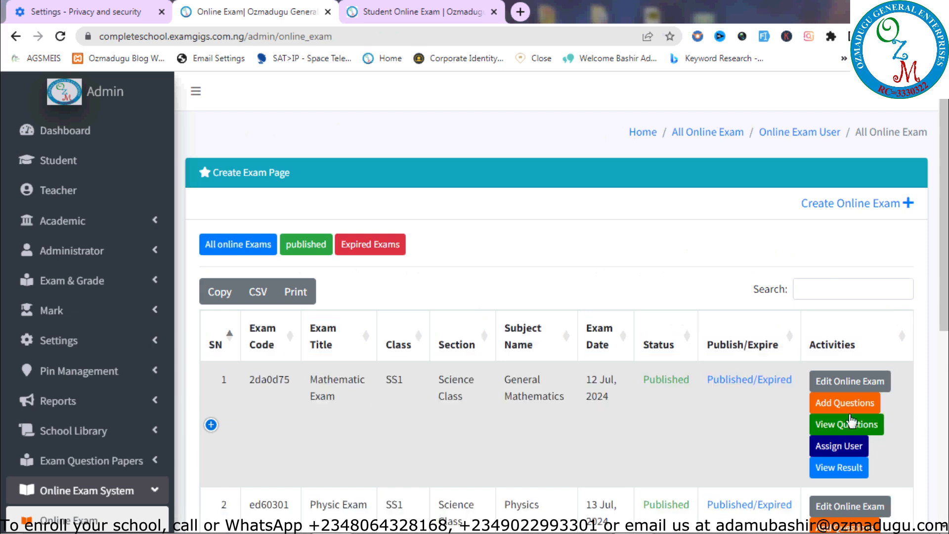
scroll(592, 370, "down", 4)
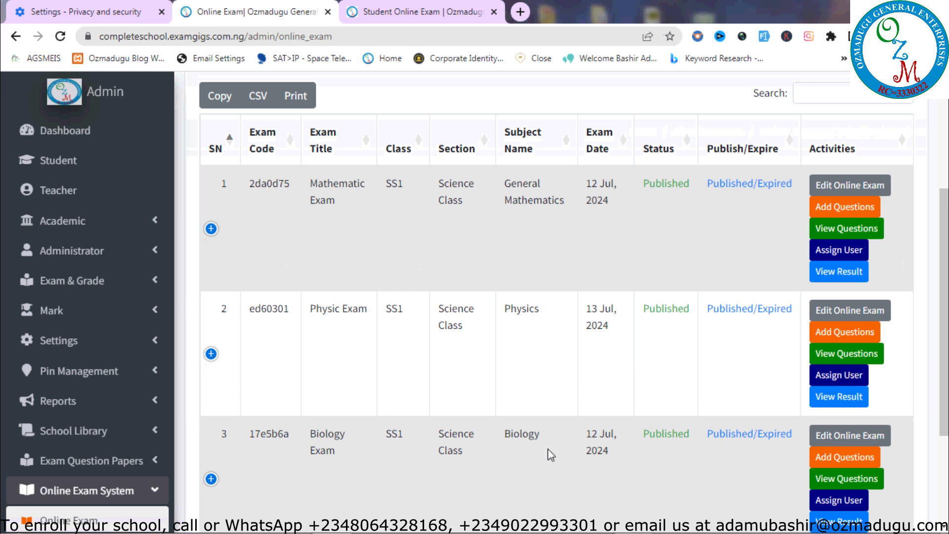
left_click(848, 394)
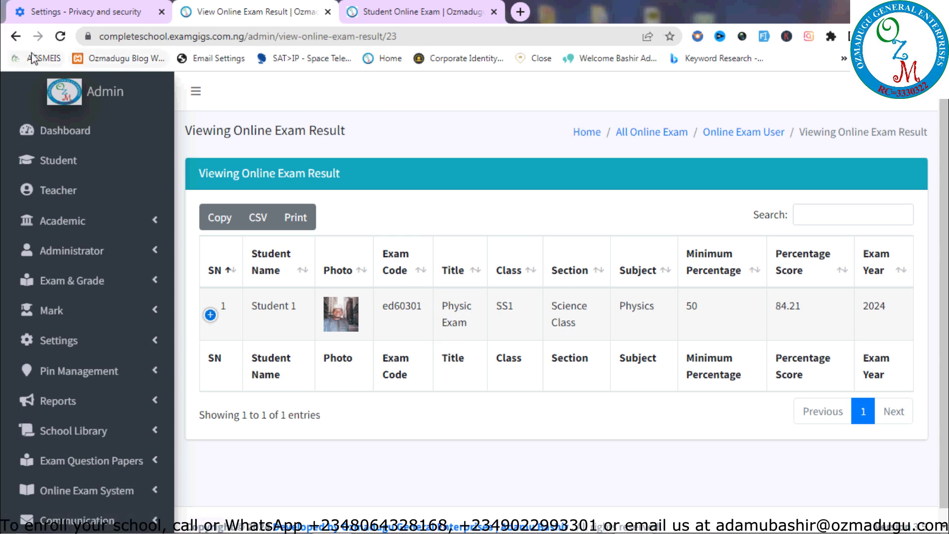
left_click(16, 36)
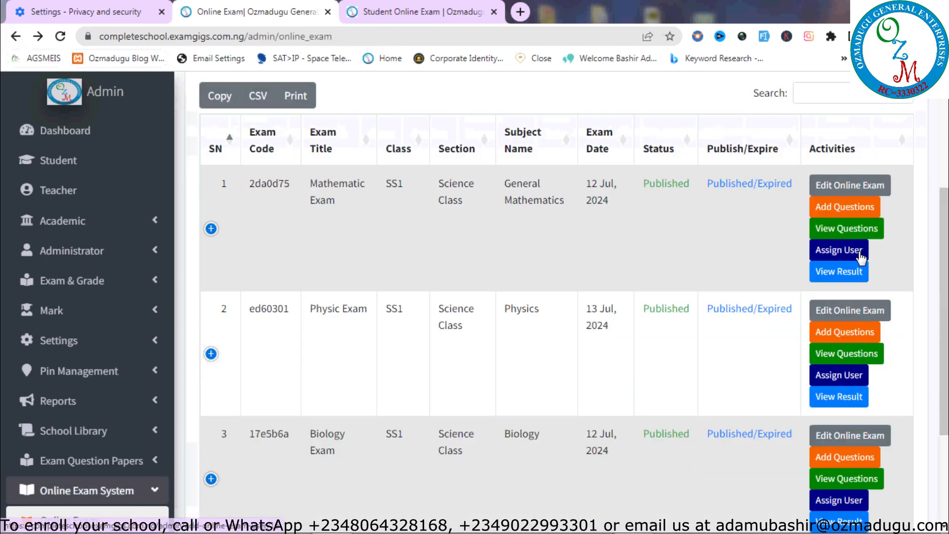
Check Mathematic and Biology Exam results (Biology: 'No results found'), then open the Physic Exam's Assign User page
left_click(836, 273)
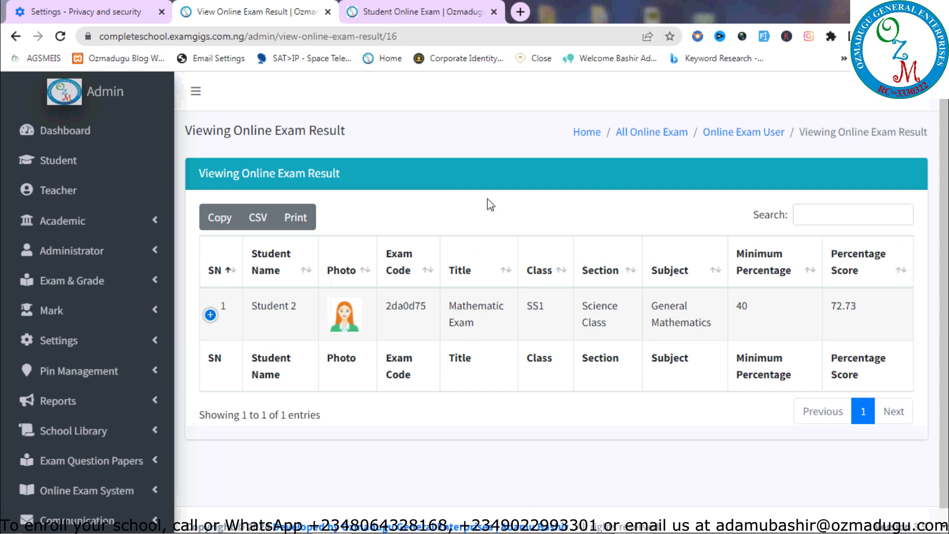
left_click(15, 39)
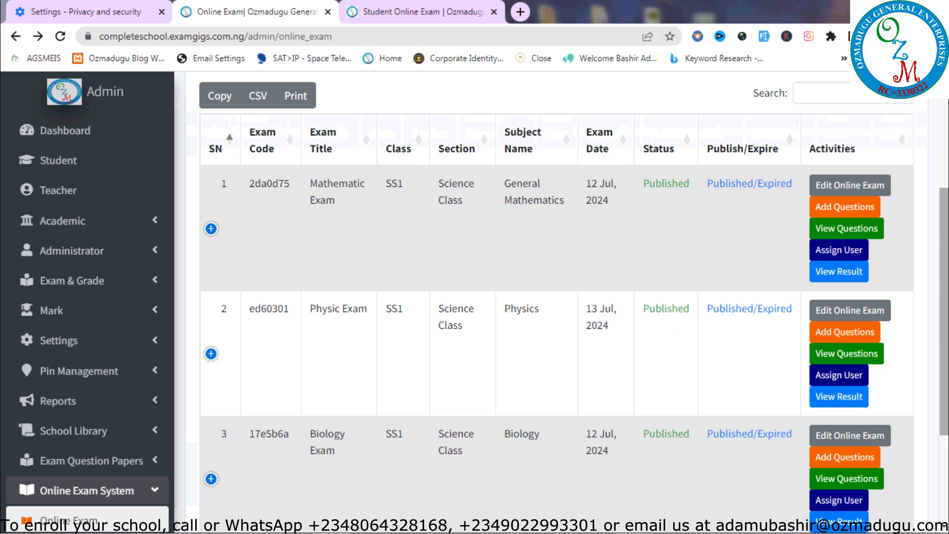
scroll(574, 296, "down", 3)
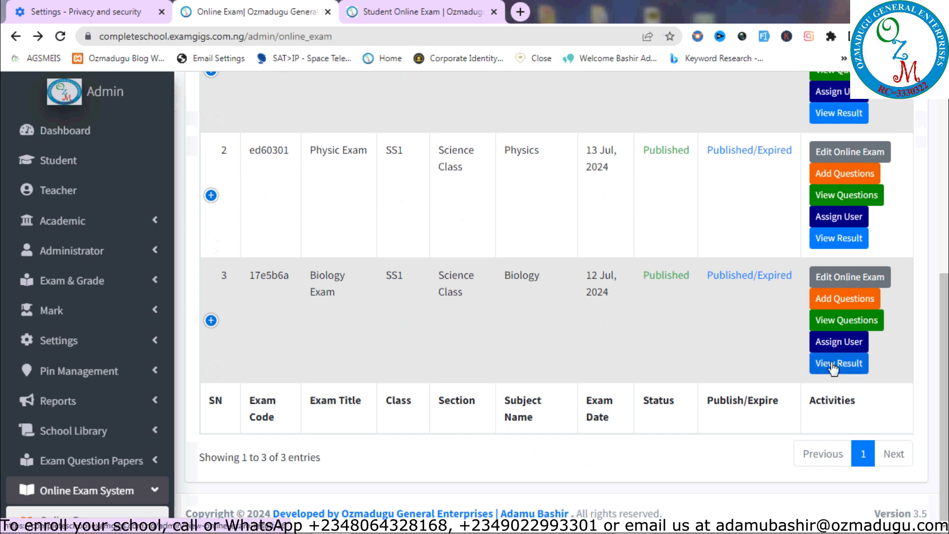
left_click(834, 367)
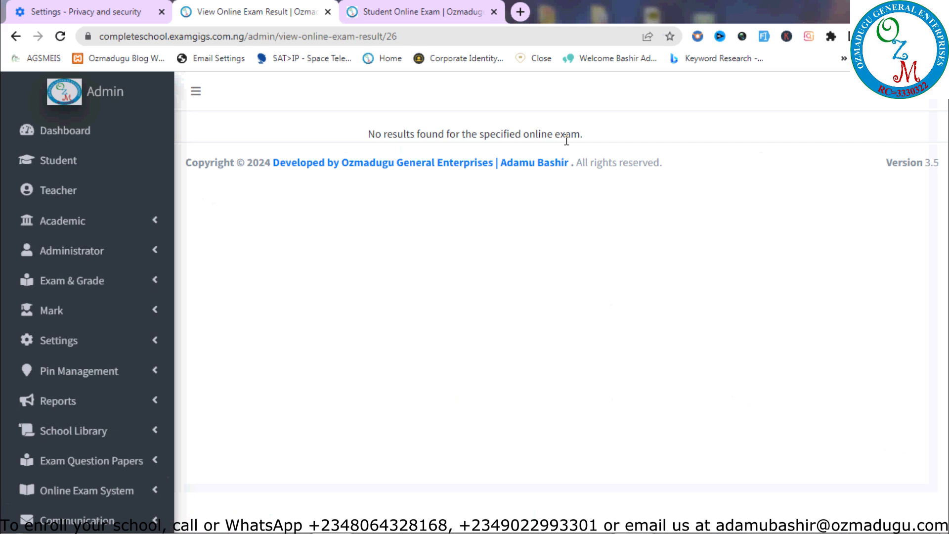
left_click(17, 36)
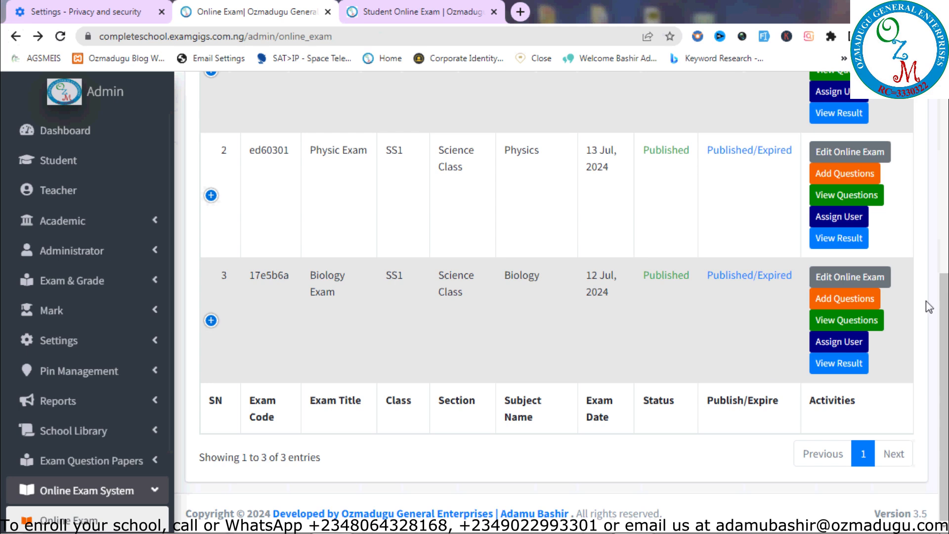
left_click(845, 218)
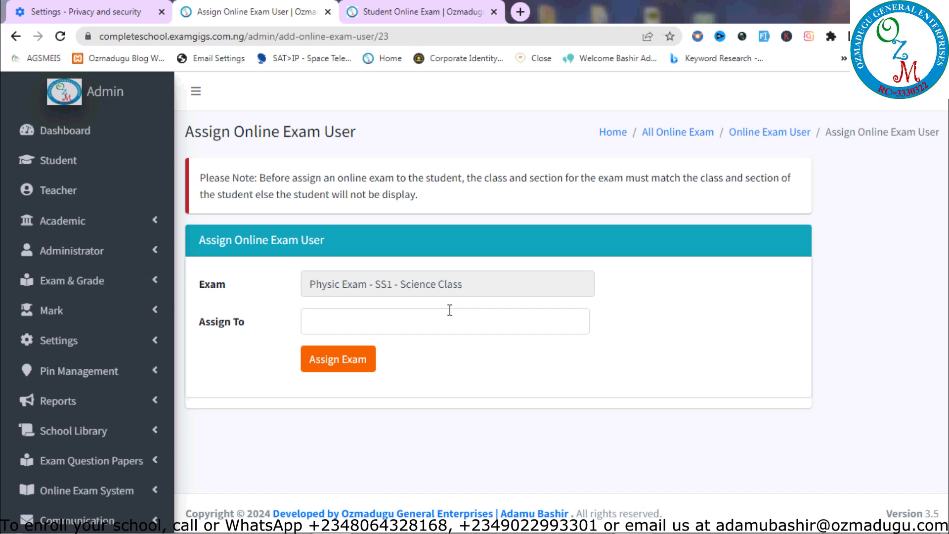
Add Student 1, Student 2 and Student 3 to the Physic Exam's Assign To field
left_click(477, 321)
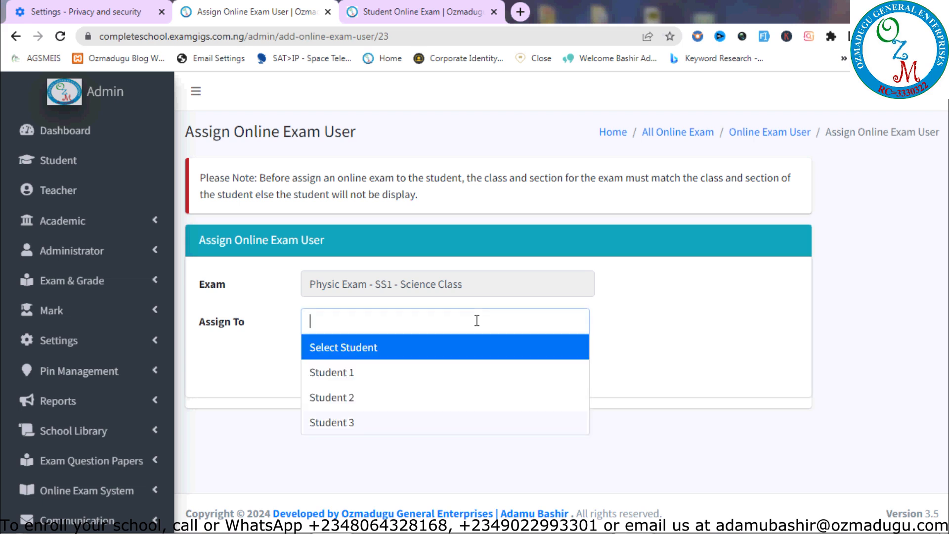
left_click(475, 390)
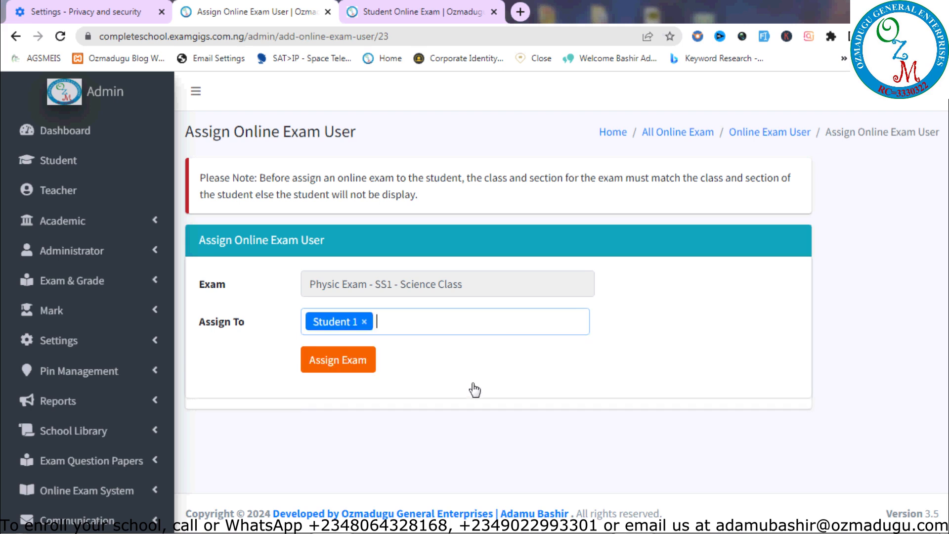
left_click(493, 330)
left_click(426, 401)
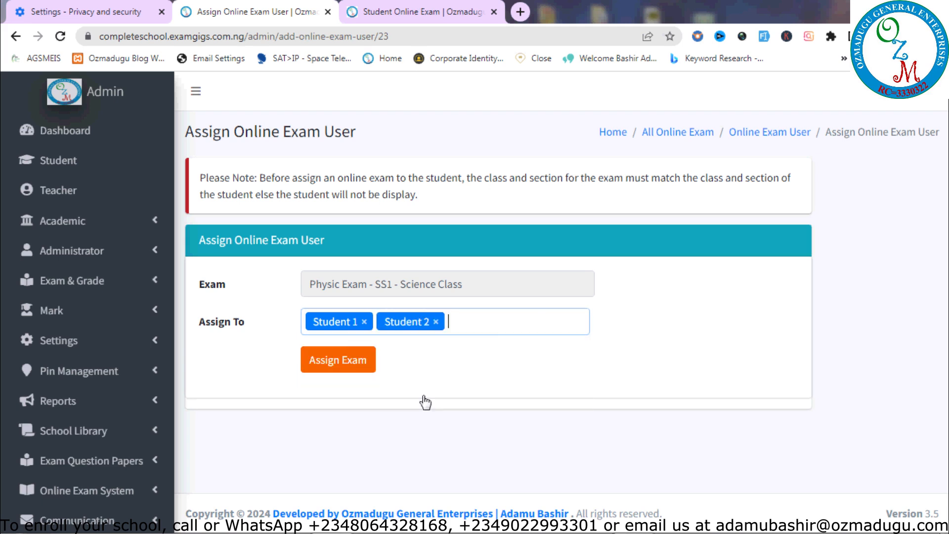
left_click(537, 317)
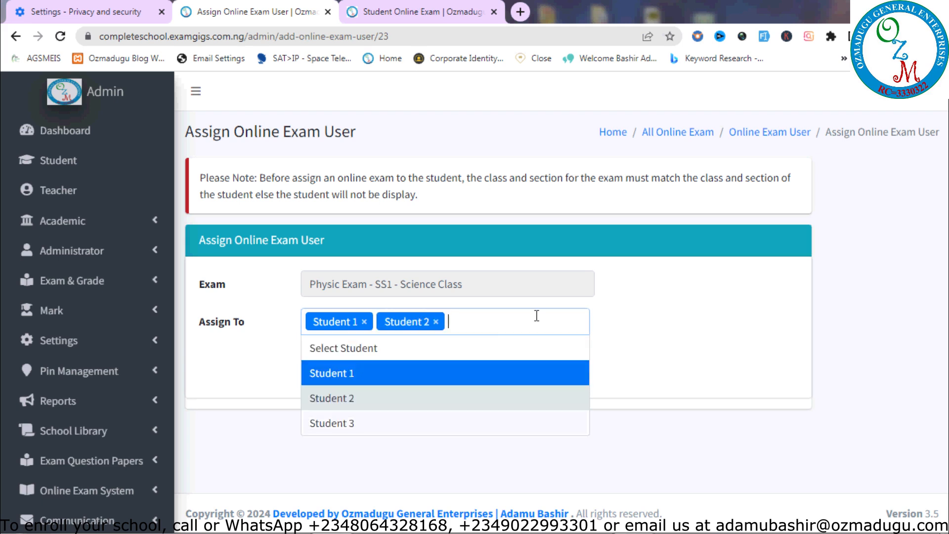
left_click(440, 424)
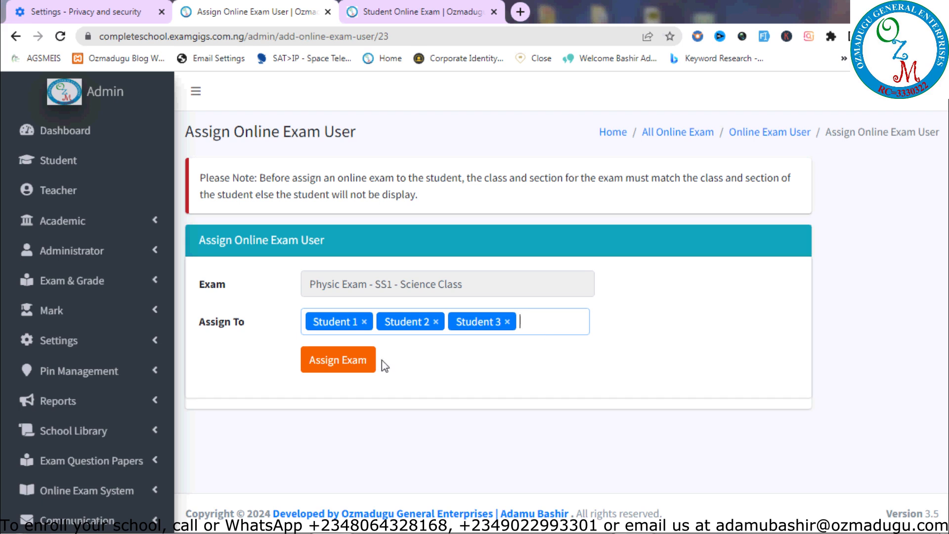
Submit the Physic Exam assignment, dismiss the 'already assigned' warning, and return to All Online Exam
left_click(340, 363)
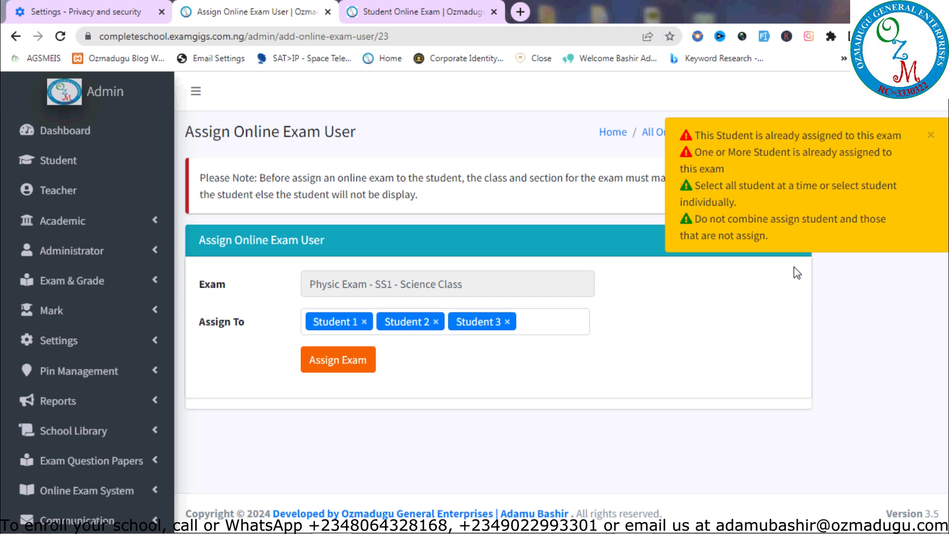
left_click(932, 136)
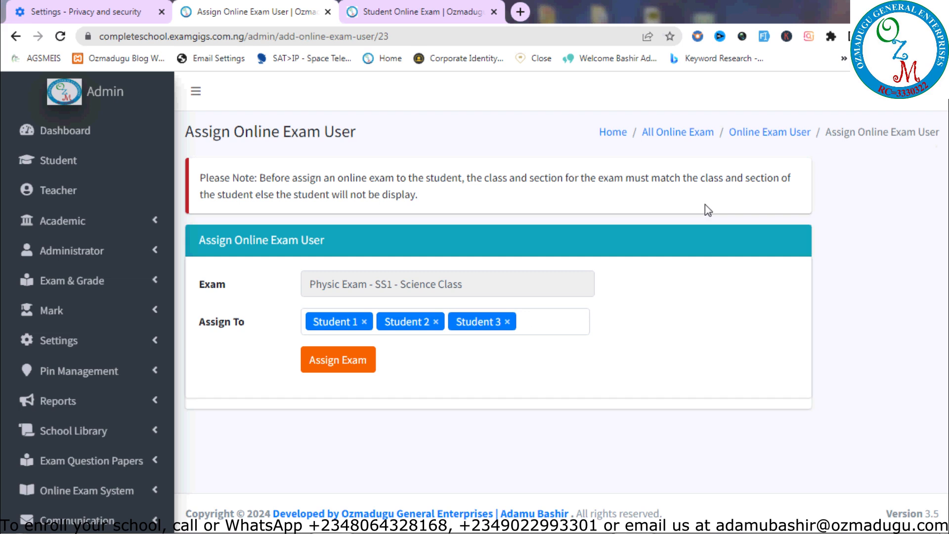
left_click(691, 134)
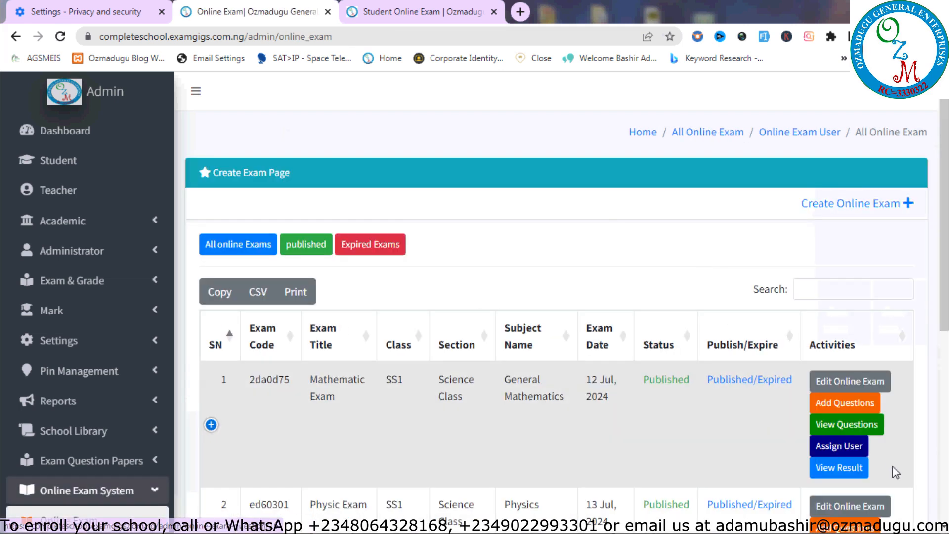
Open the Online Exam User table: Student 2 for Mathematic, Students 1–3 for Physic
left_click_drag(945, 327, 946, 449)
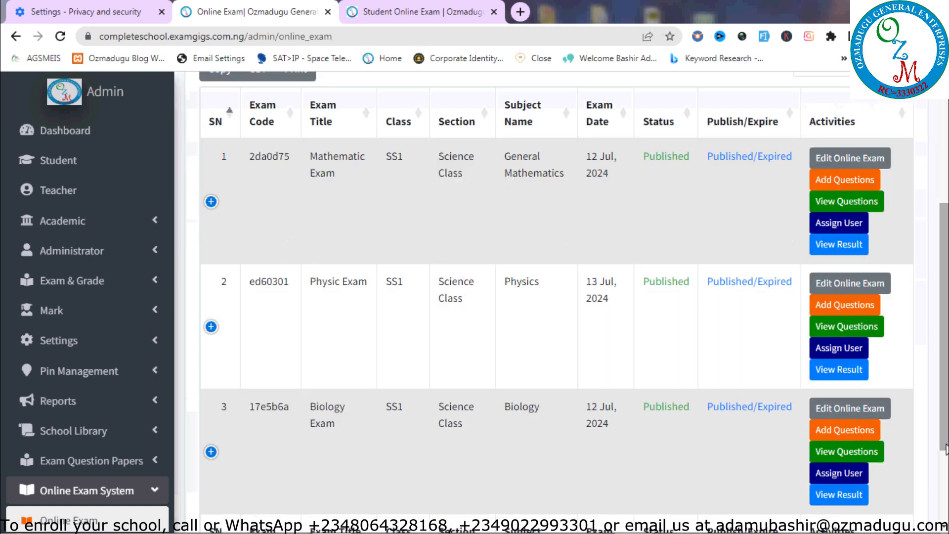
left_click(842, 354)
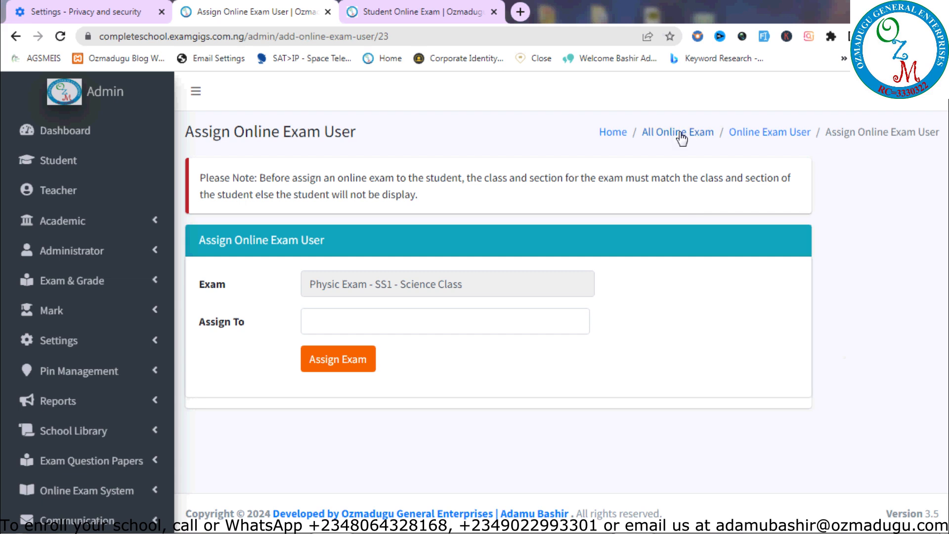
left_click(681, 133)
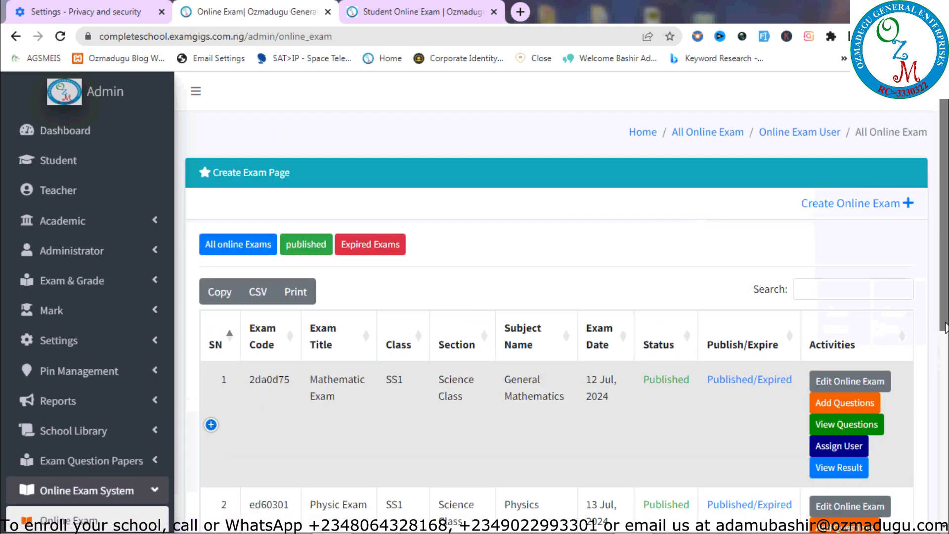
left_click(780, 136)
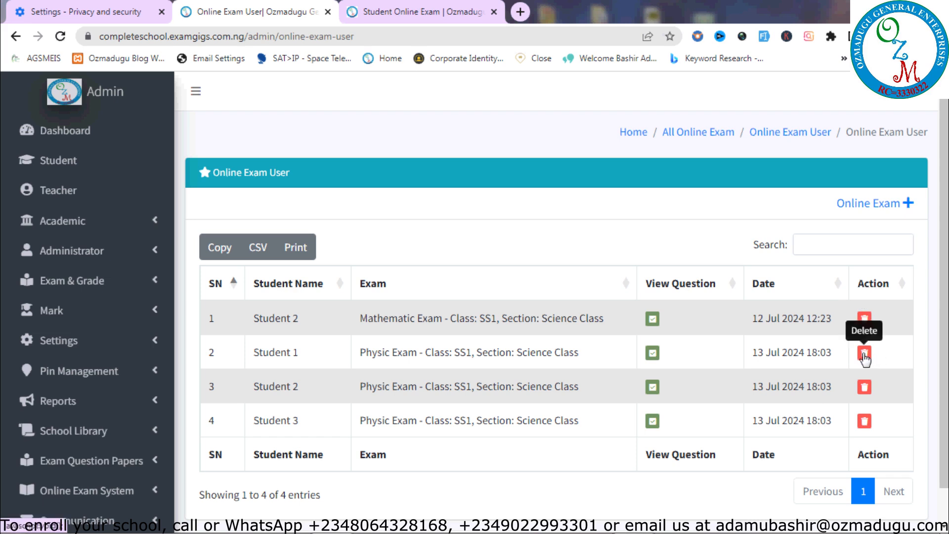
Delete the Physic Exam rows for Students 1, 3 and 2, confirming each, then return to All Online Exam
left_click(864, 353)
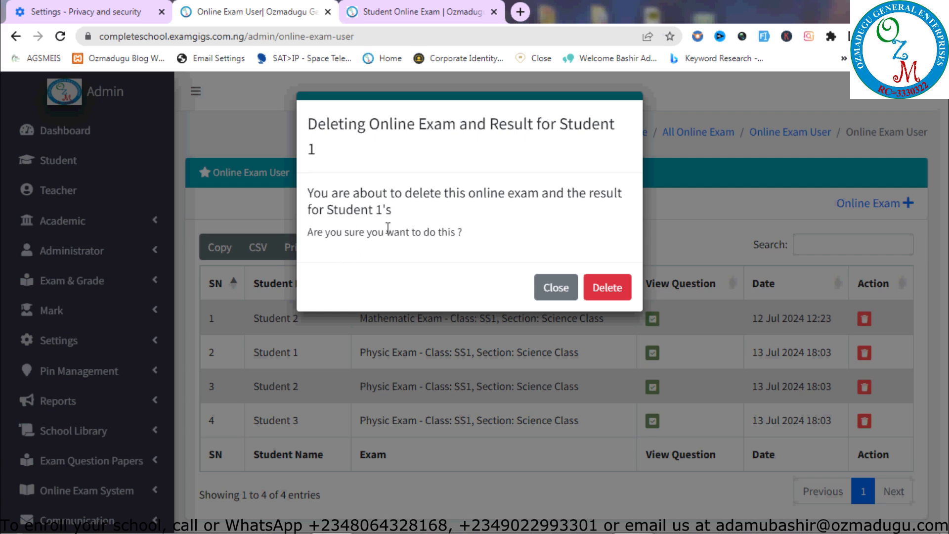
left_click(607, 289)
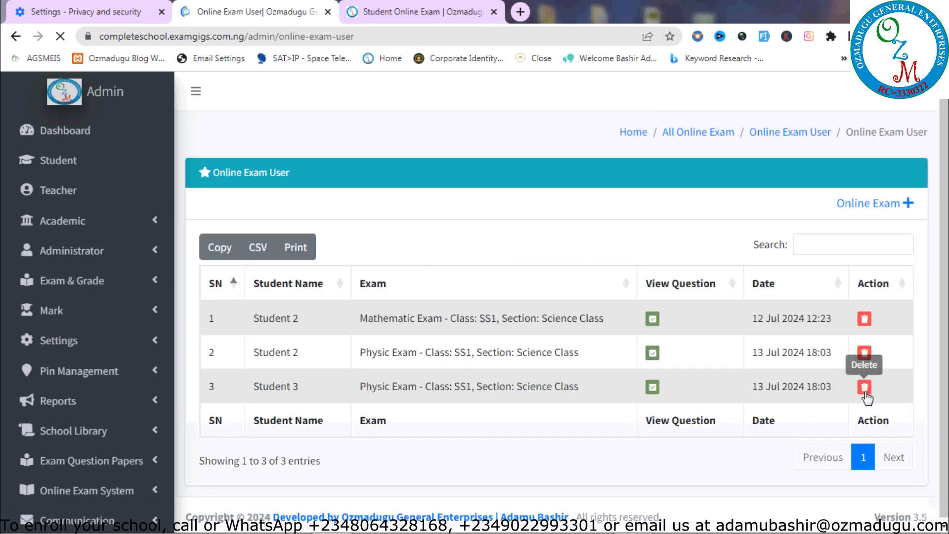
left_click(866, 390)
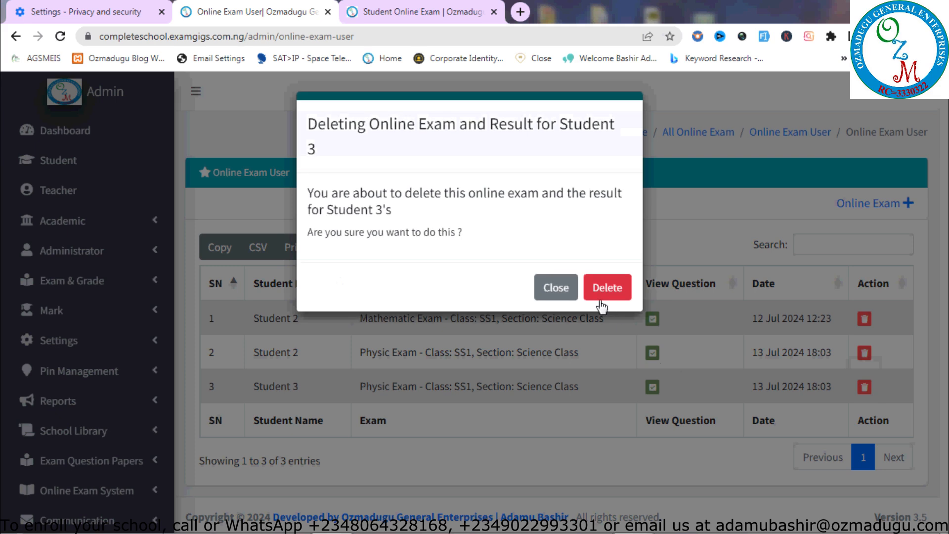
left_click(614, 297)
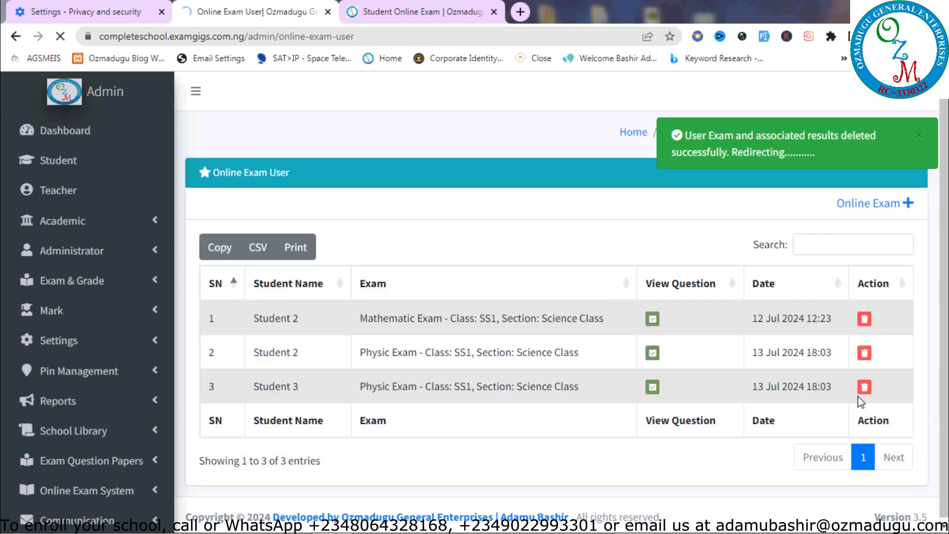
left_click(875, 359)
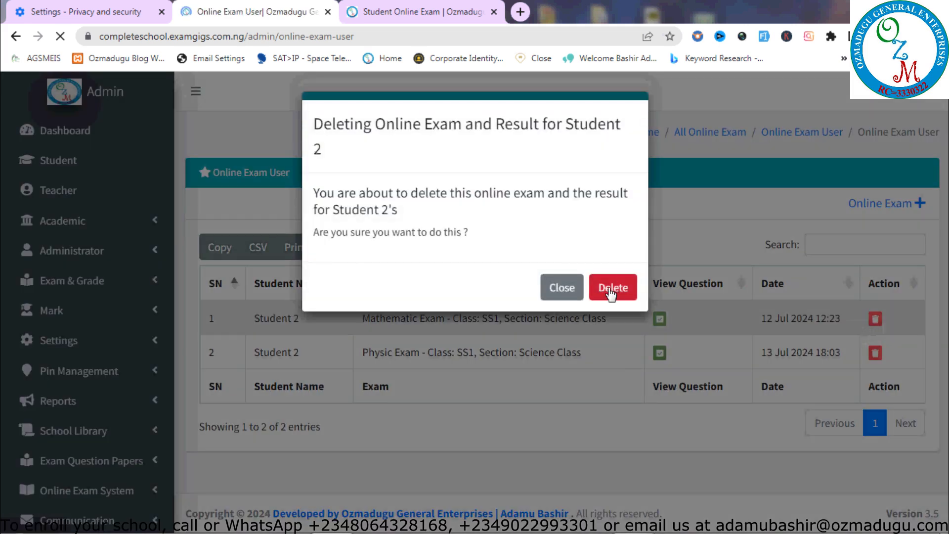
left_click(611, 290)
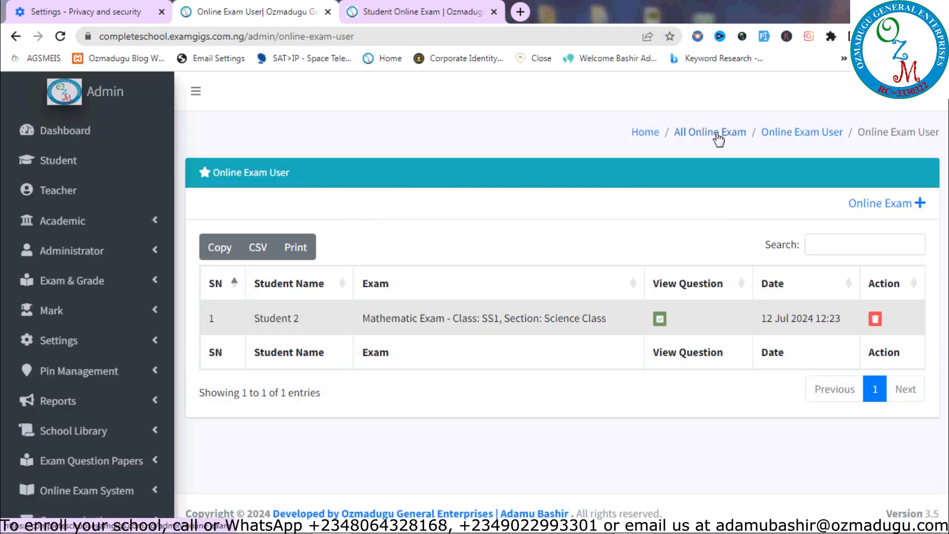
left_click(717, 134)
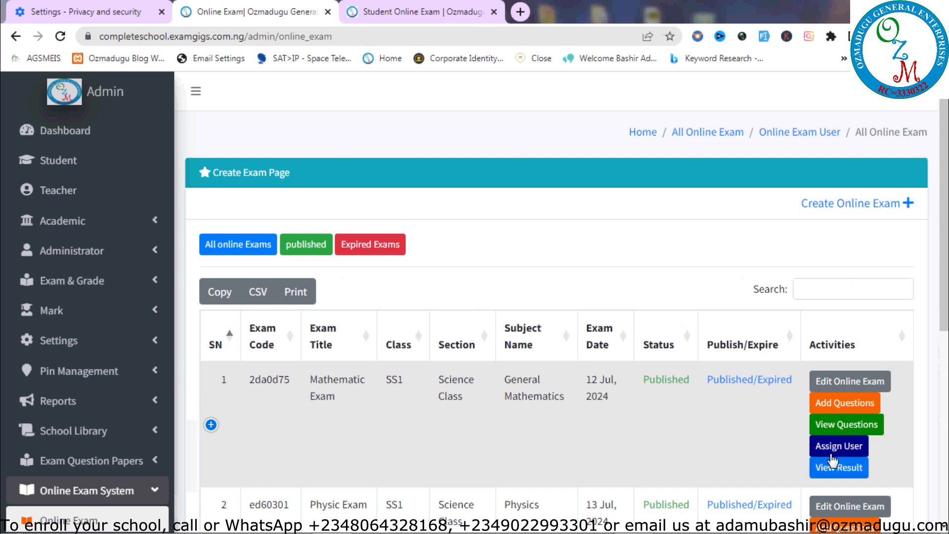
Open the Physic Exam assignment page and reload the student's online exam tab to check it
scroll(837, 445, "down", 5)
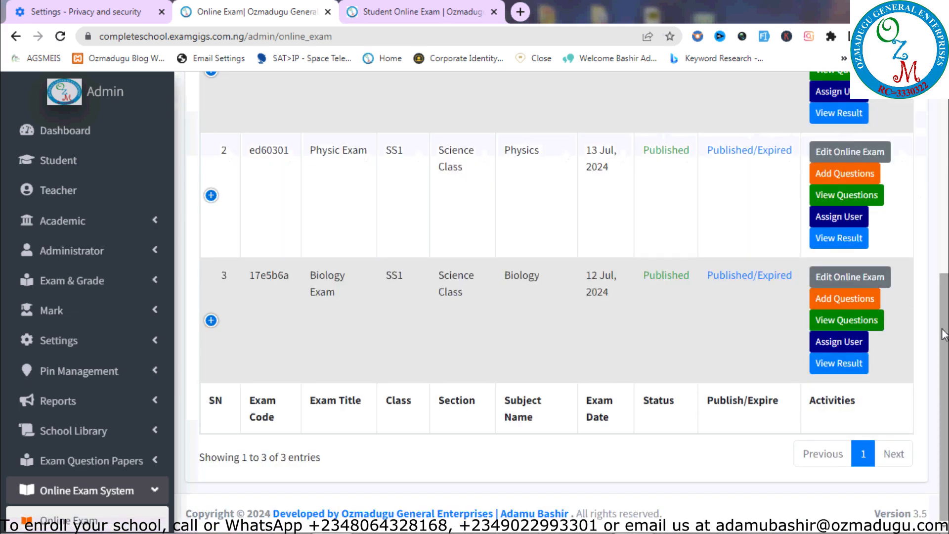
left_click(839, 216)
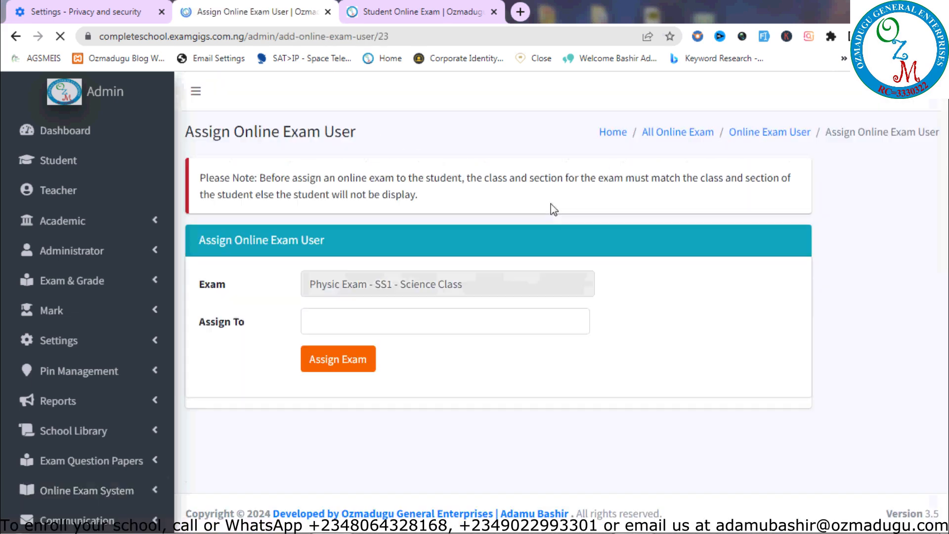
left_click(435, 12)
left_click(60, 37)
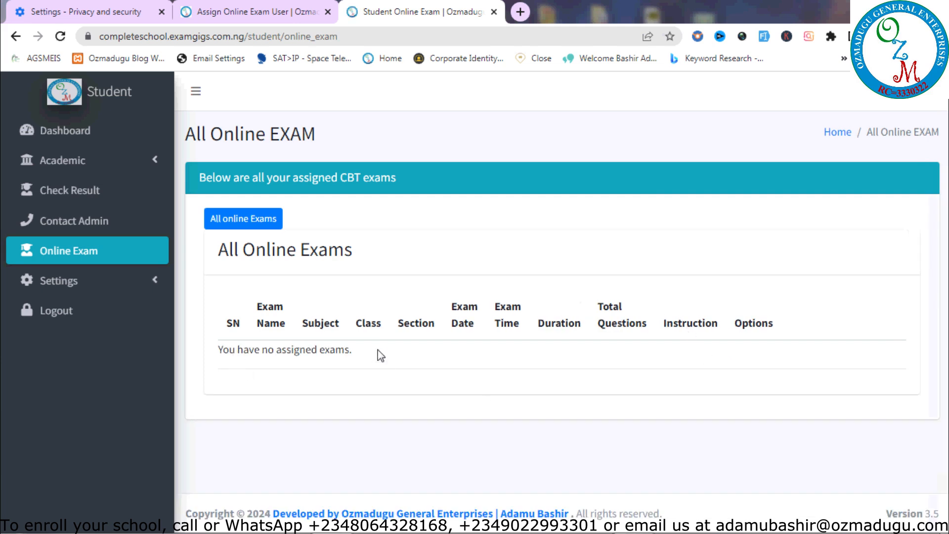
key("ctrl+shift+Tab")
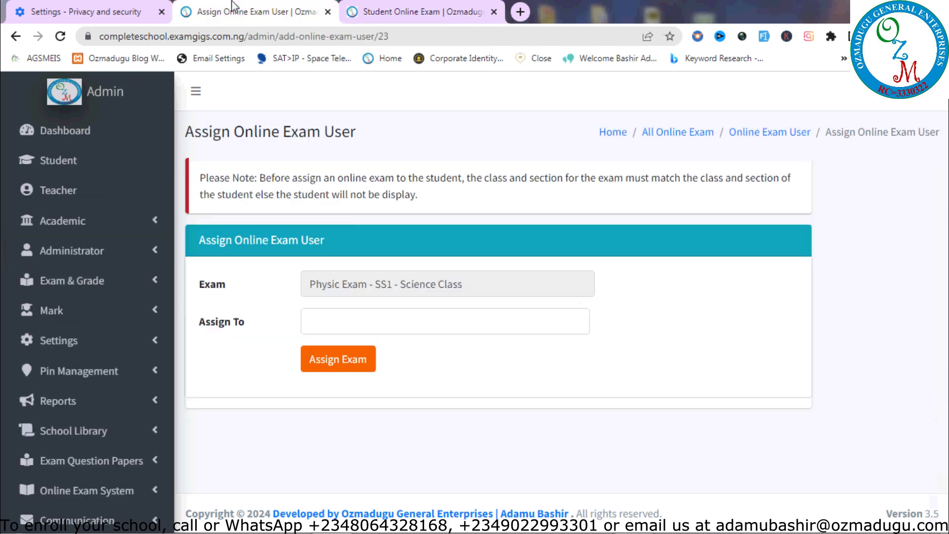
Assign the Physic Exam to Student 1 and Student 2 only, after dropping Student 3
left_click(408, 325)
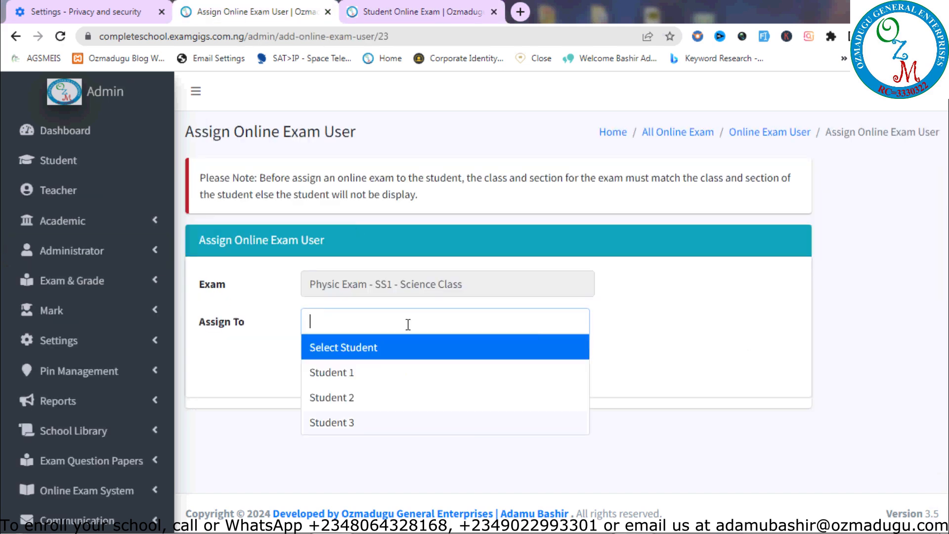
left_click(440, 371)
left_click(467, 325)
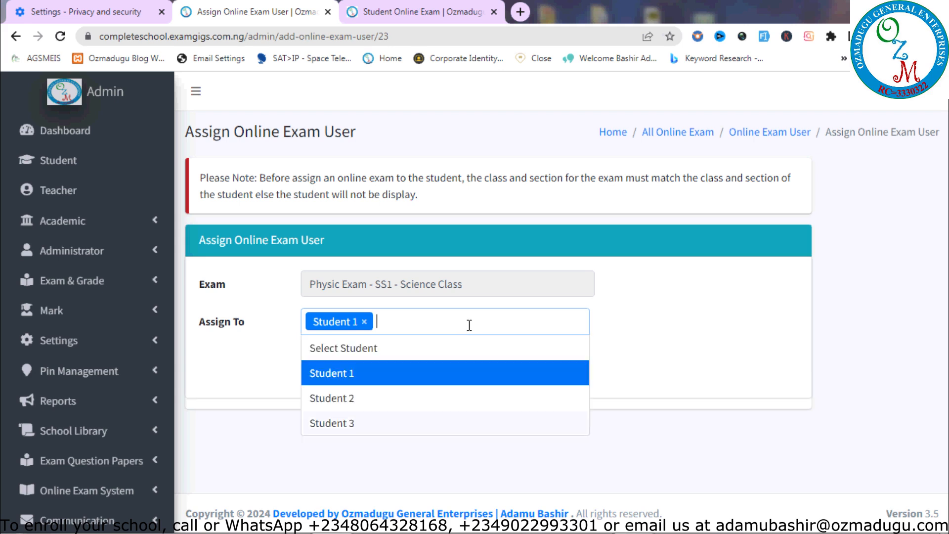
left_click(414, 395)
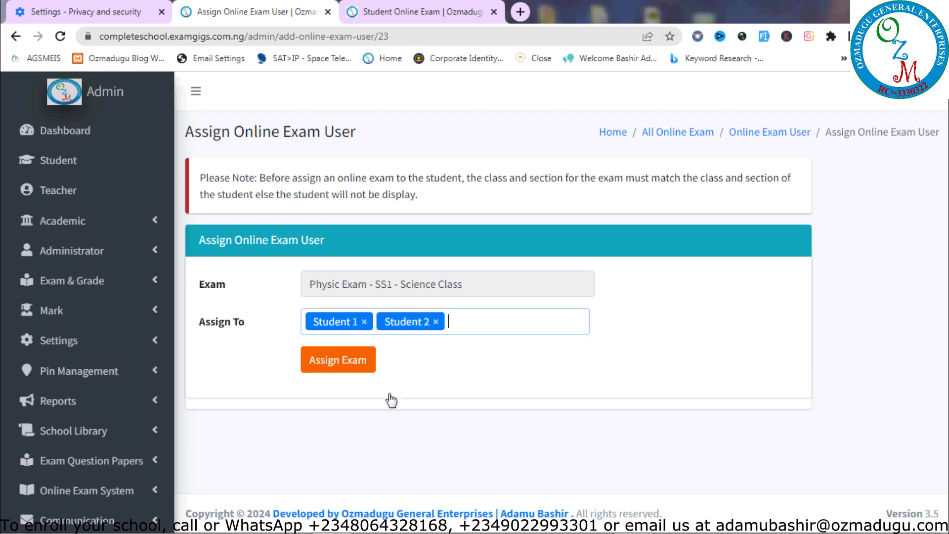
left_click(504, 316)
left_click(447, 420)
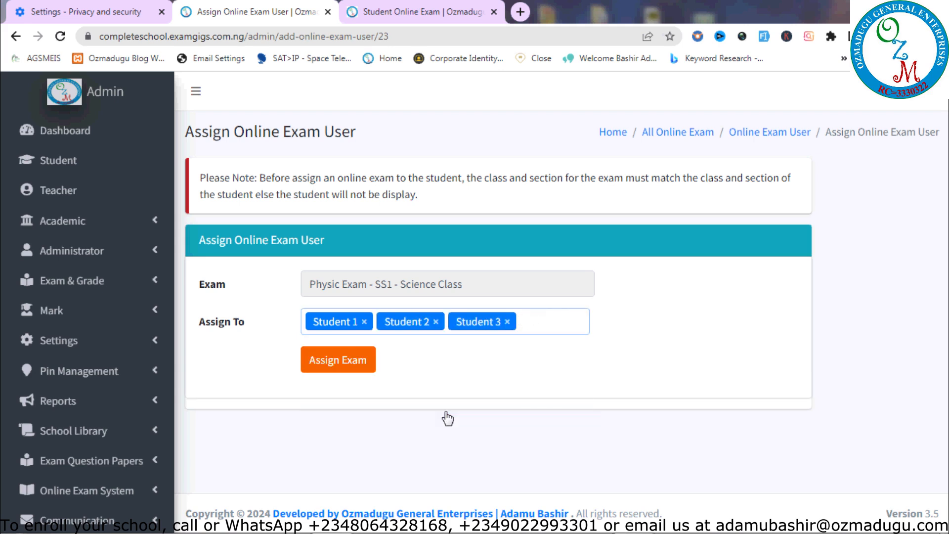
left_click(508, 322)
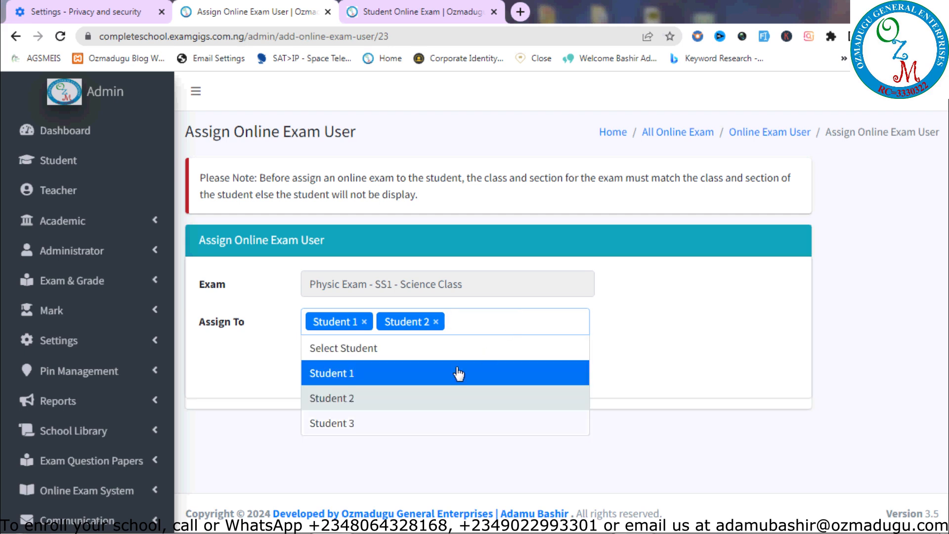
left_click(722, 372)
left_click(349, 364)
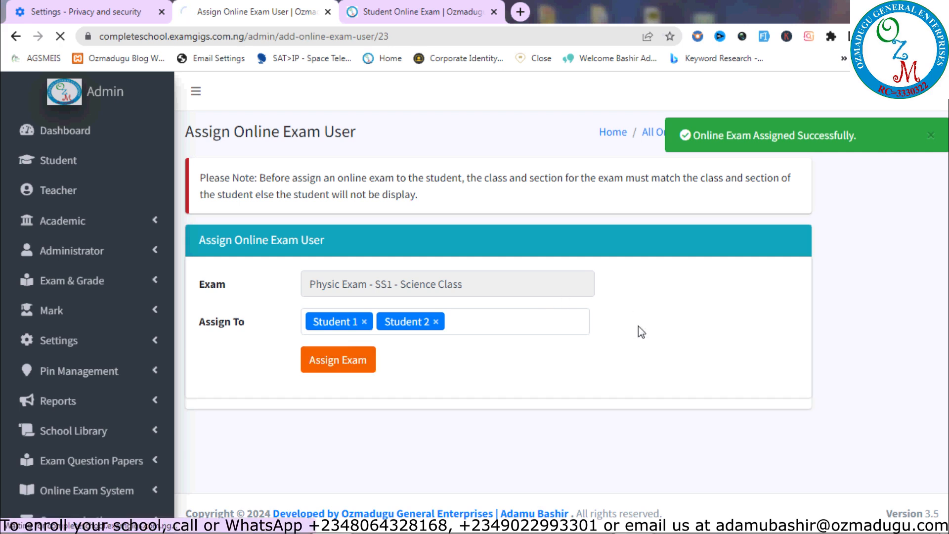
left_click_drag(945, 286, 945, 401)
Try assigning the Physic Exam to Students 1, 2 and 3, then dismiss the already-assigned warning
left_click(835, 358)
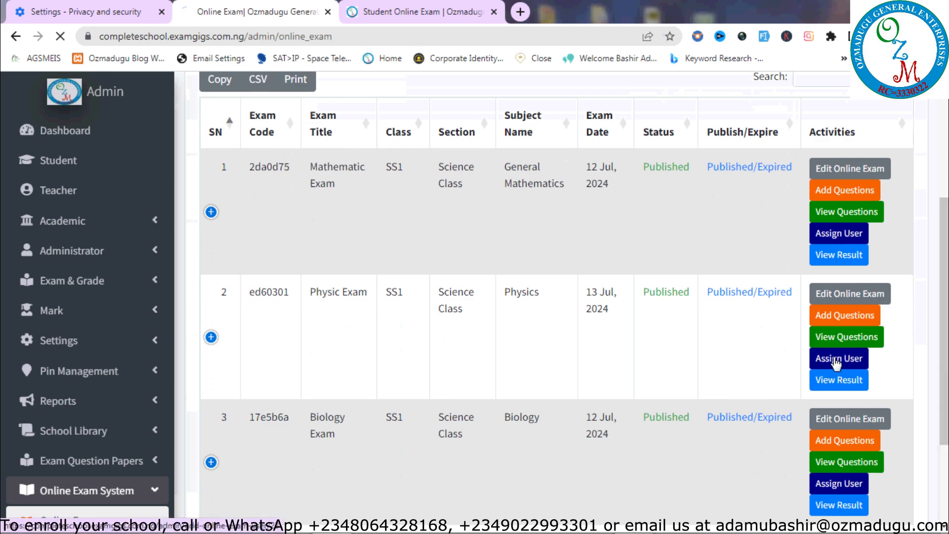
left_click(534, 326)
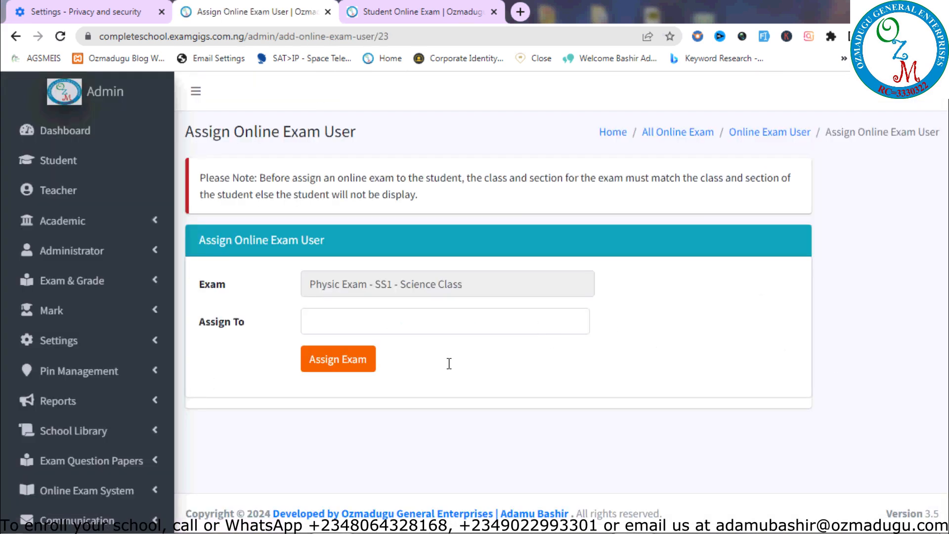
left_click(395, 375)
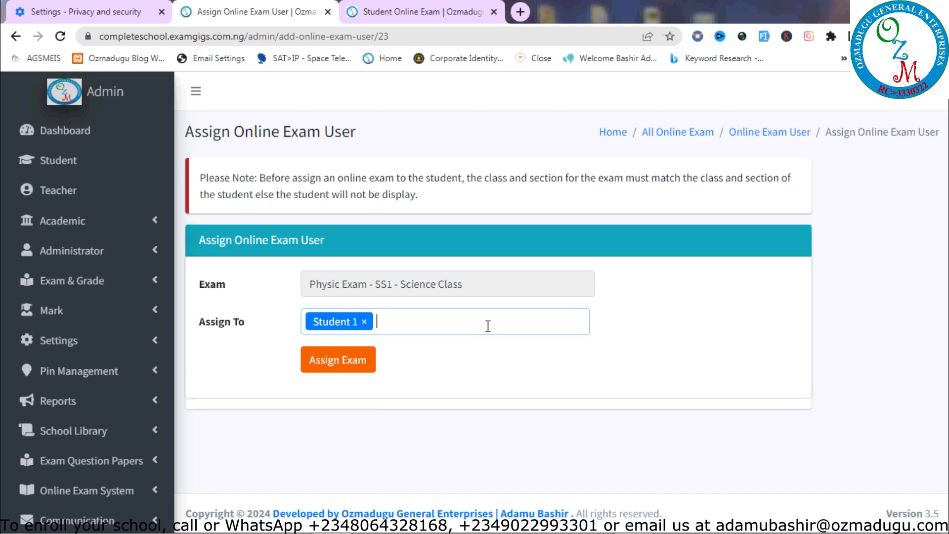
left_click(490, 325)
left_click(417, 399)
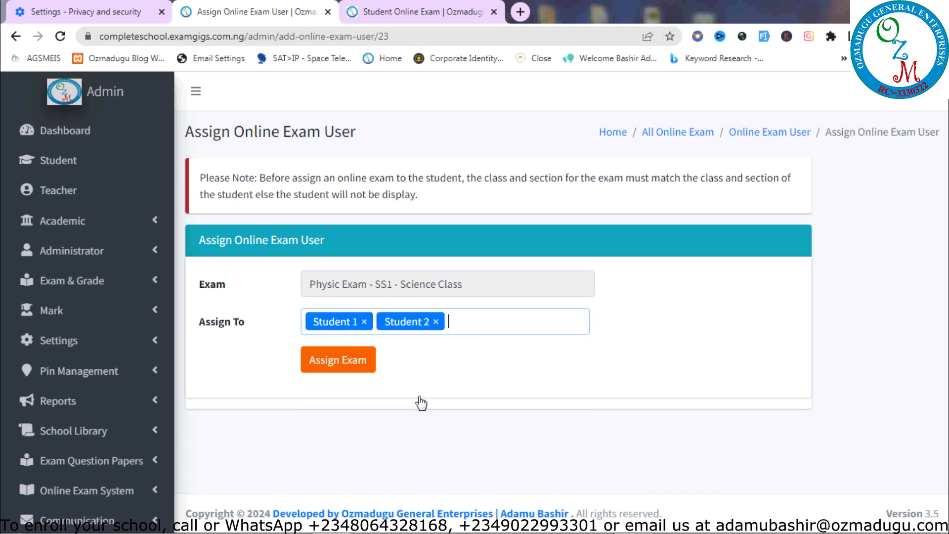
left_click(519, 329)
left_click(452, 423)
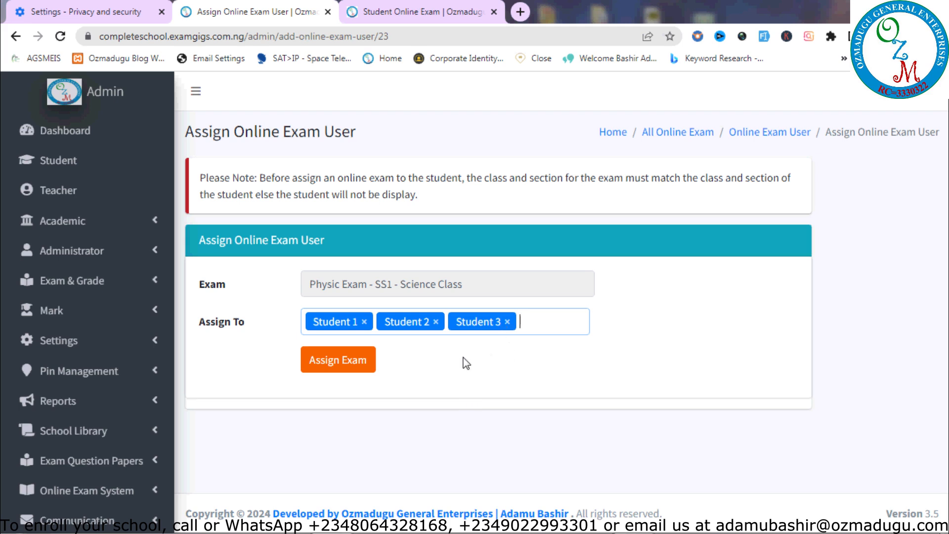
left_click(335, 362)
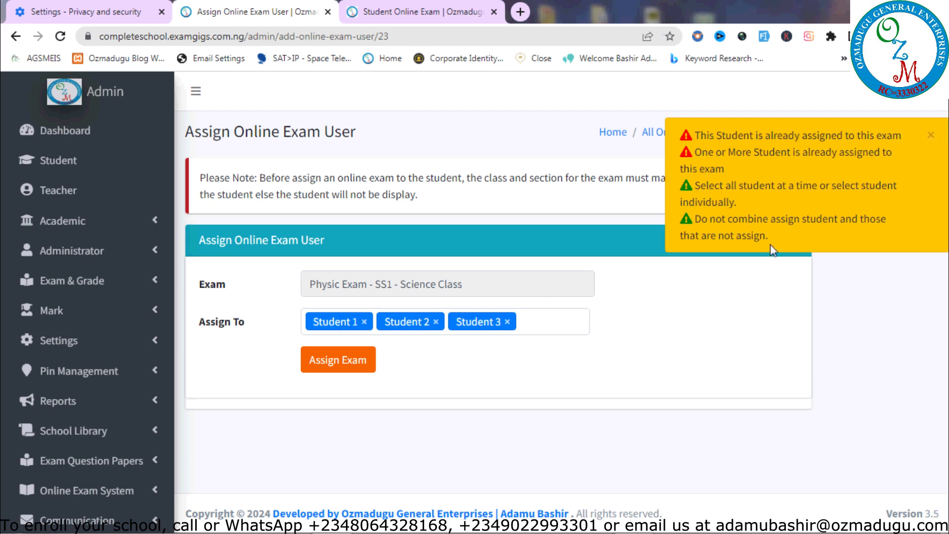
left_click(931, 135)
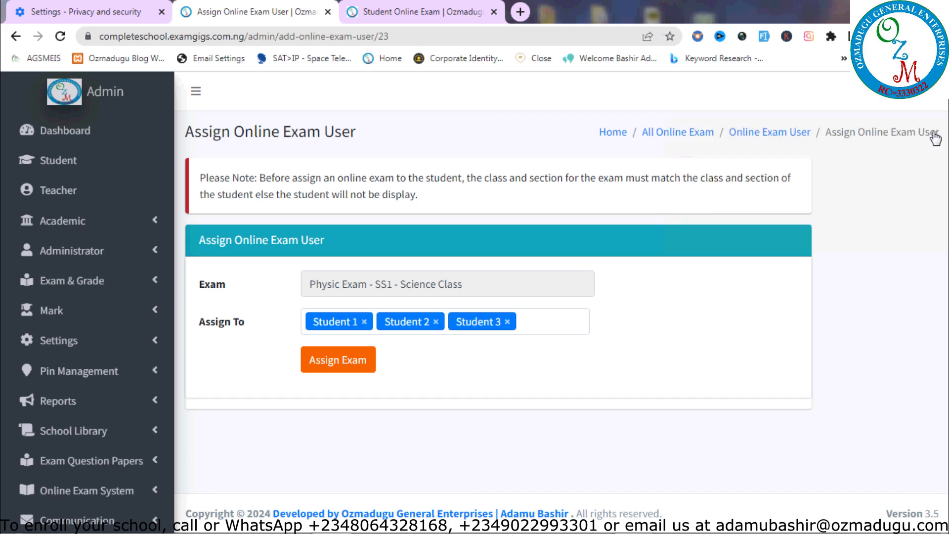
Remove Students 1 and 2 and assign the Physic Exam to Student 3 alone
left_click(436, 321)
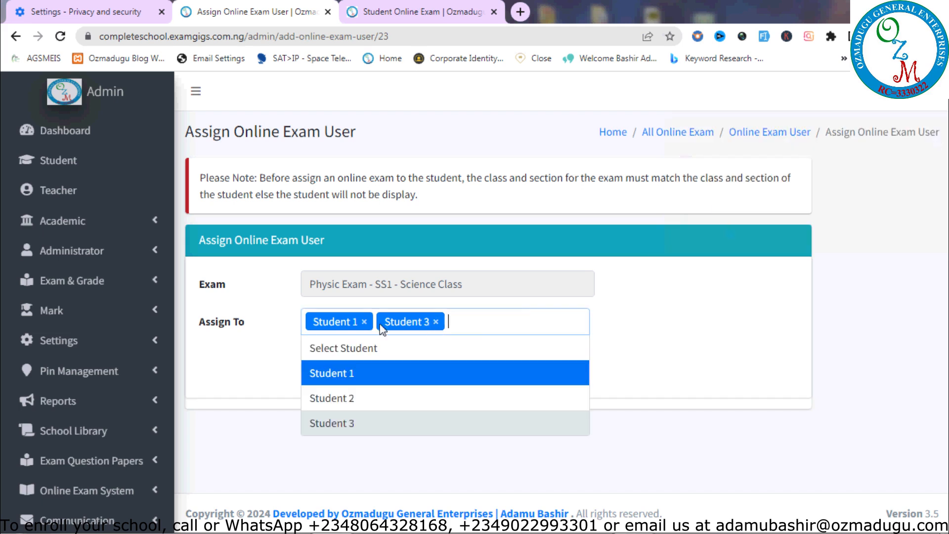
left_click(364, 322)
left_click(588, 321)
left_click(686, 320)
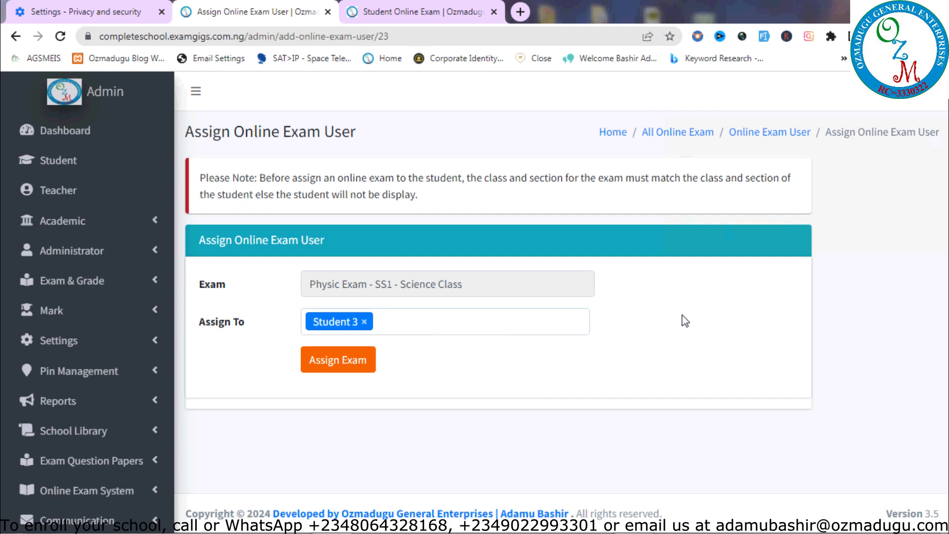
left_click(337, 361)
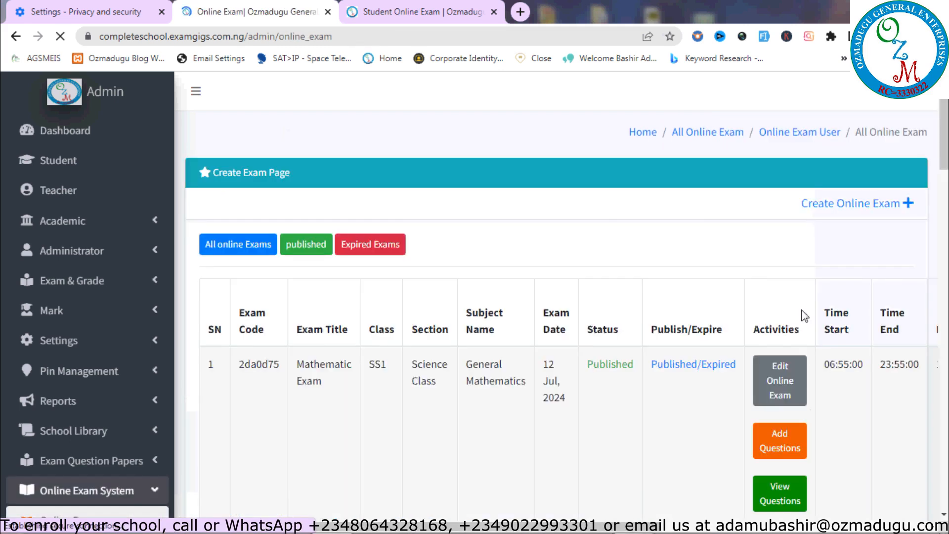
left_click(799, 132)
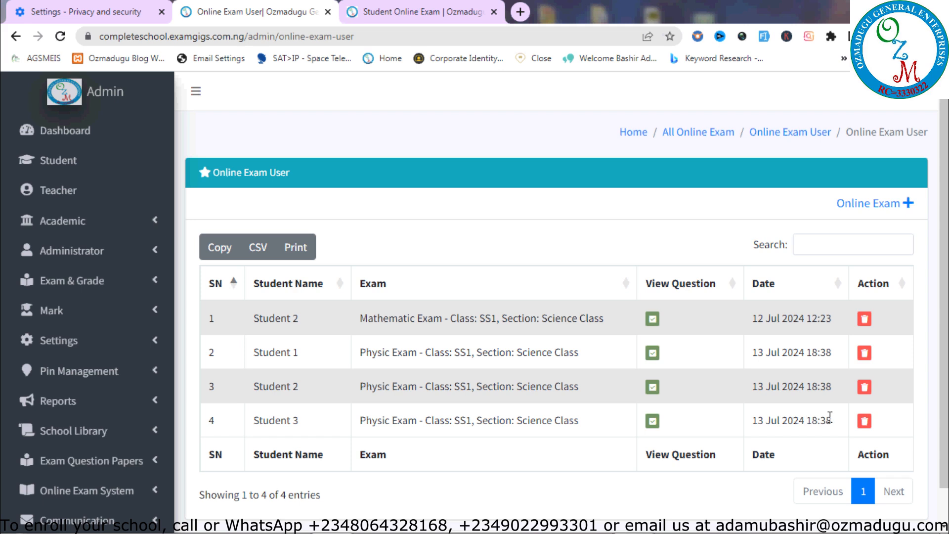
left_click(721, 132)
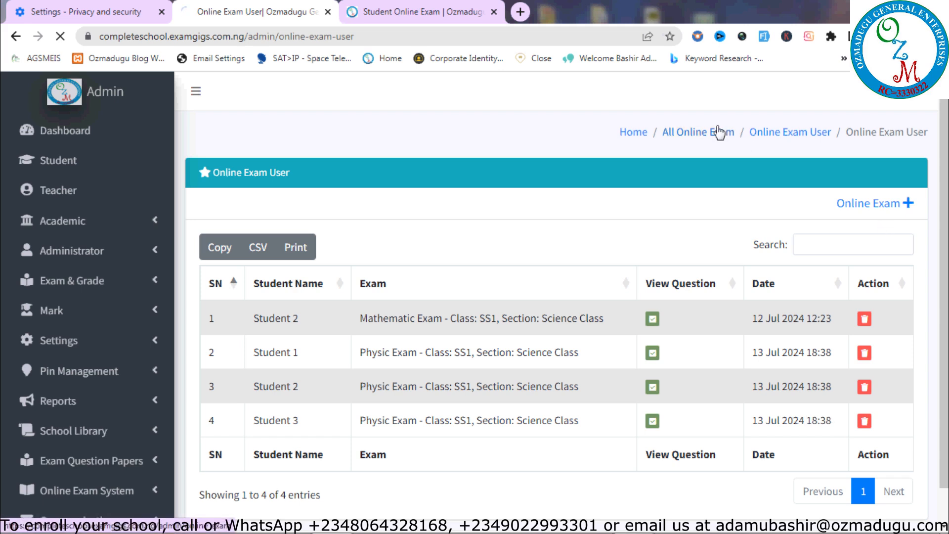
scroll(841, 277, "down", 5)
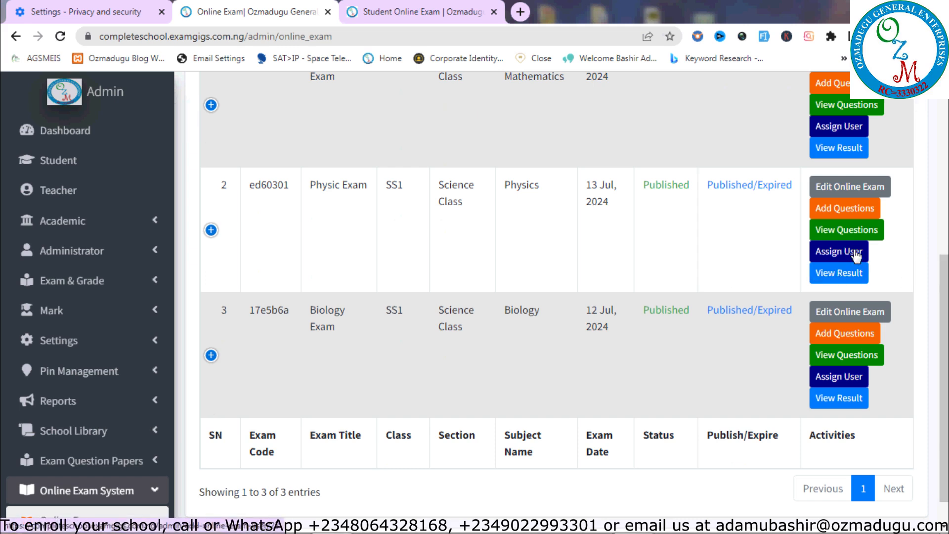
Reload the student's exam list to show the Physic Exam, then return to the admin exam list
left_click(434, 14)
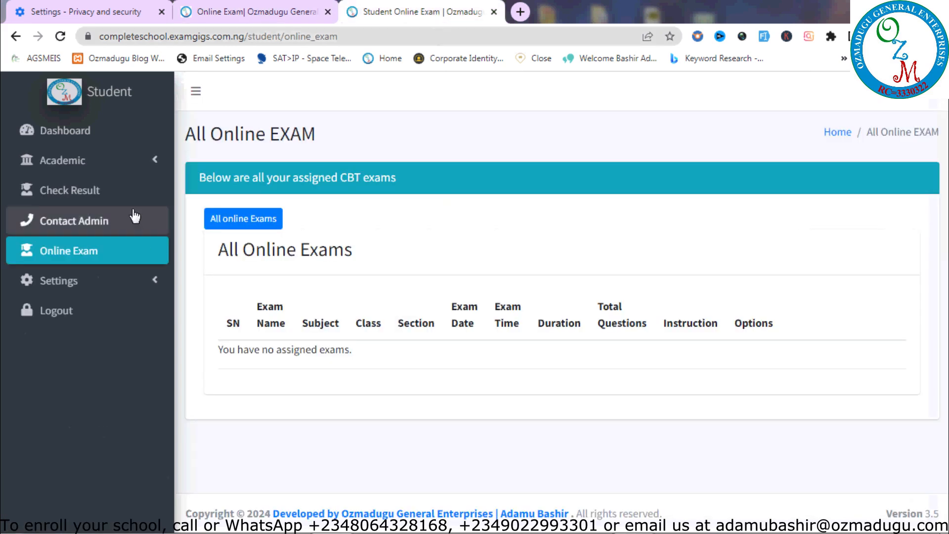
left_click(60, 37)
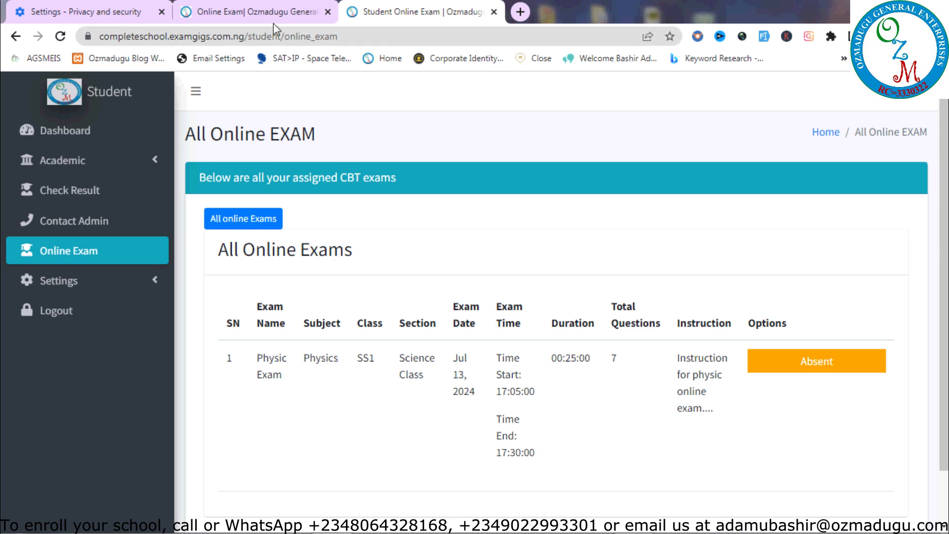
left_click(257, 12)
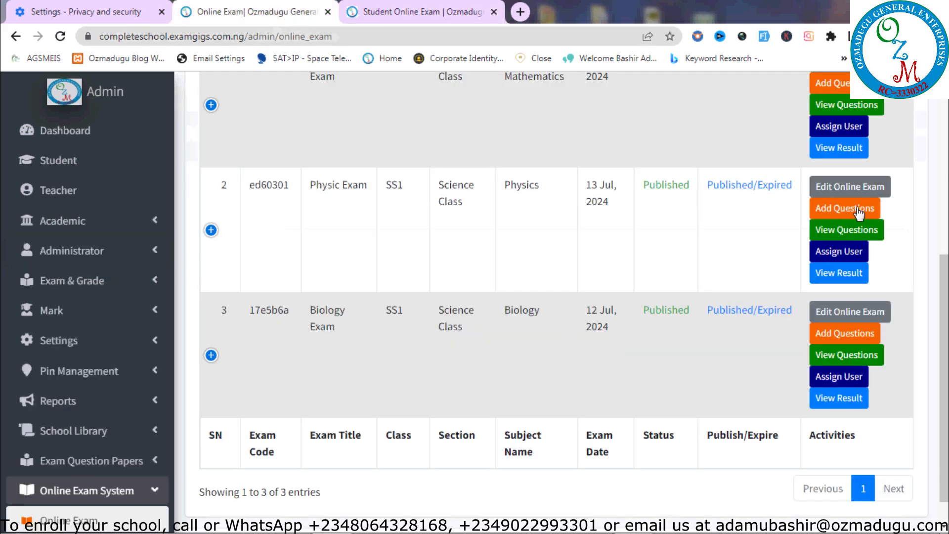
Change the Physic Exam's start time to 17:40 and end time to 17:45, then update it
left_click(831, 188)
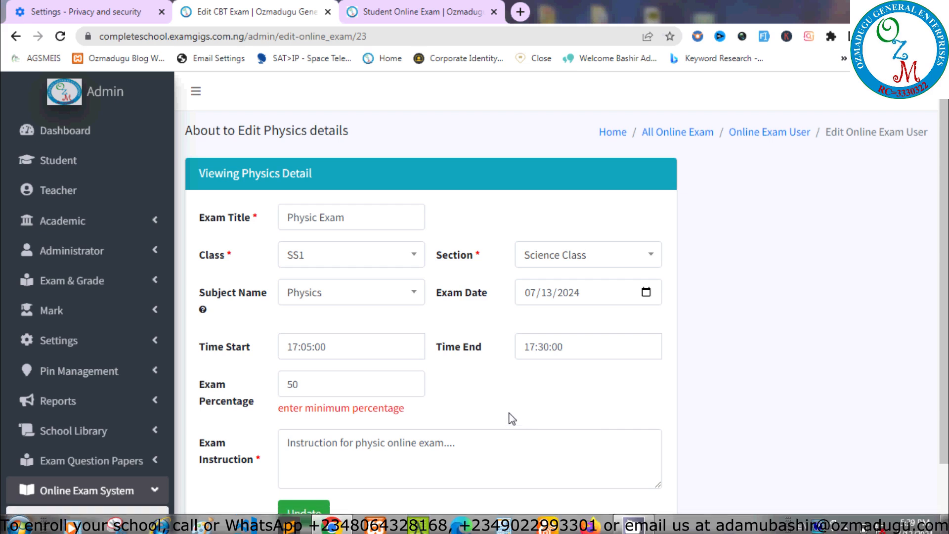
left_click(369, 357)
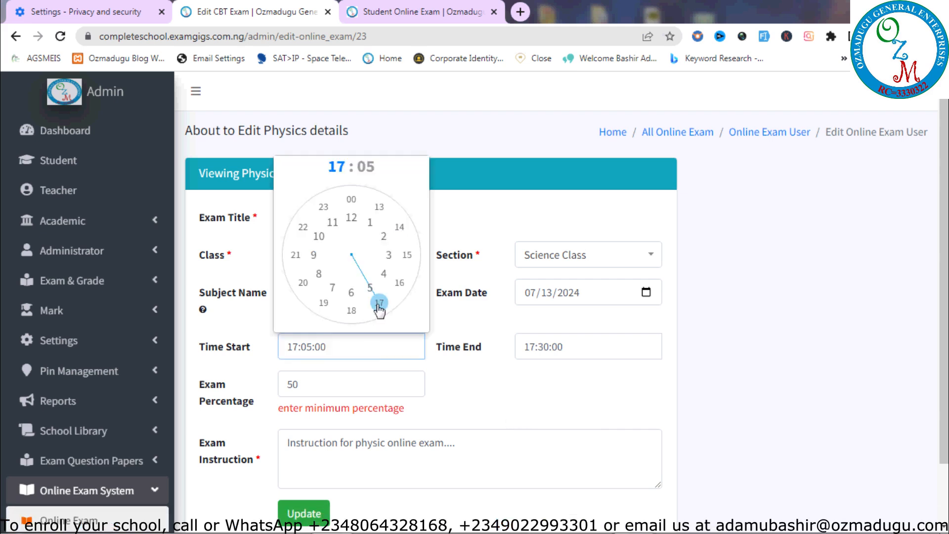
left_click(370, 167)
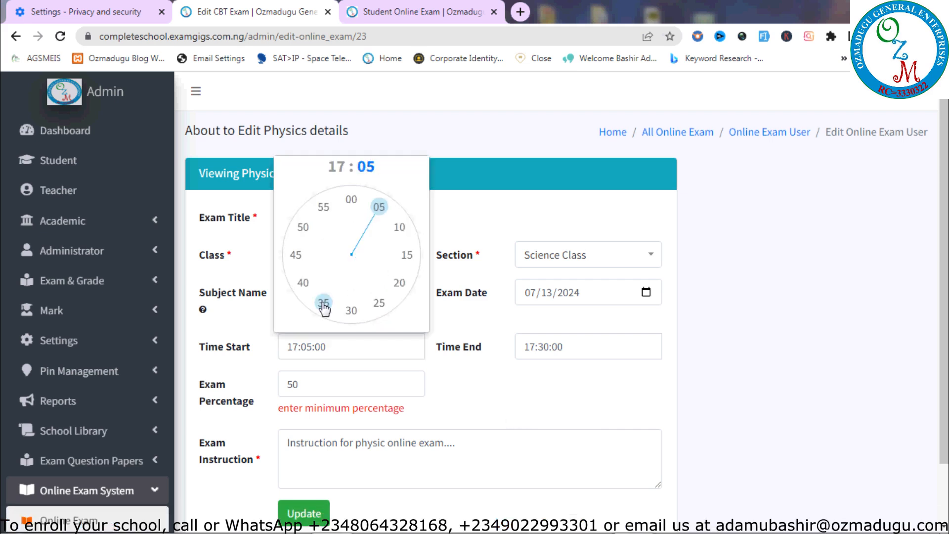
left_click(303, 283)
left_click(614, 349)
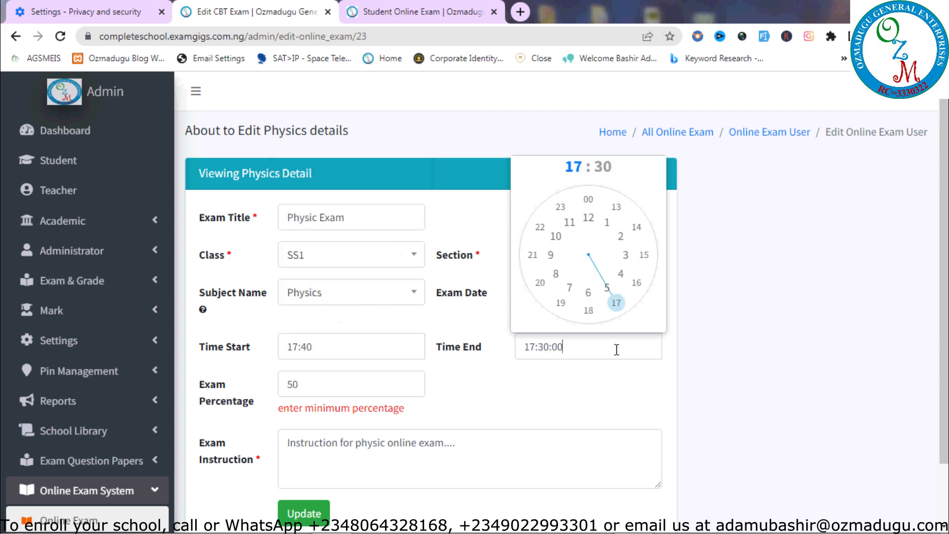
left_click(606, 171)
left_click(534, 256)
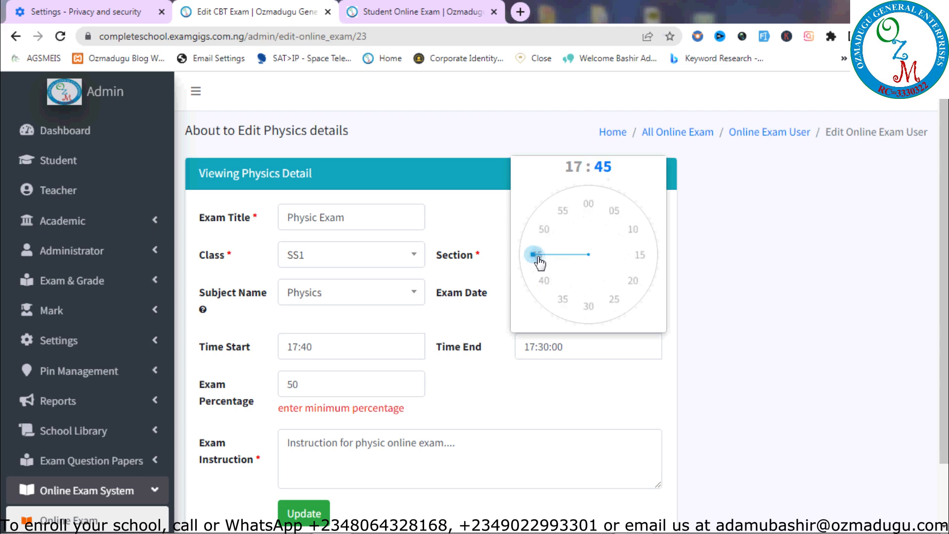
left_click(519, 444)
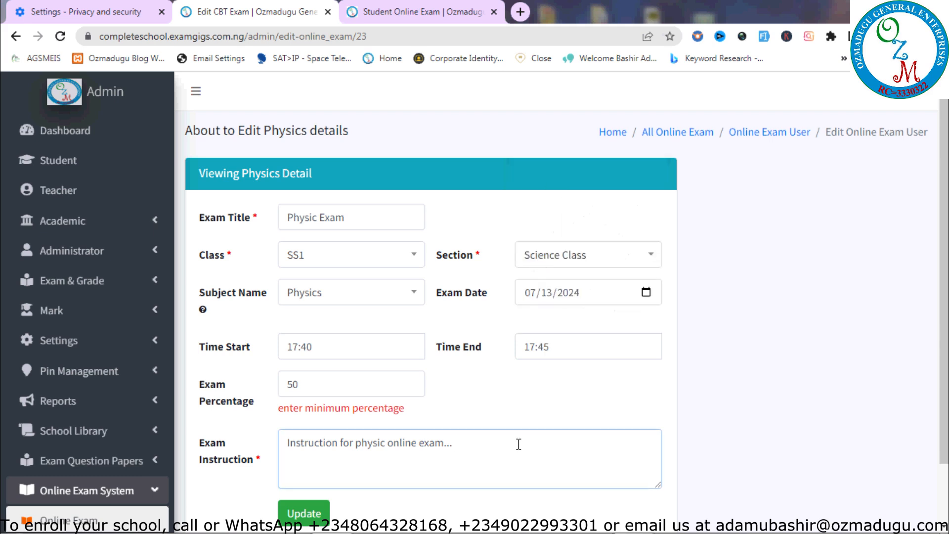
left_click(306, 511)
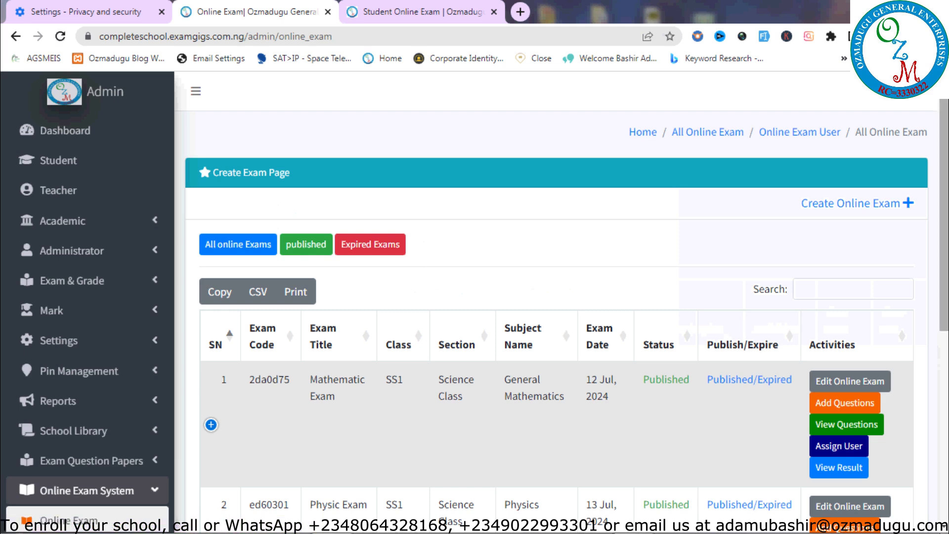
As the student, reload the exam list and open the Physic Exam's taking instructions
scroll(823, 376, "down", 3)
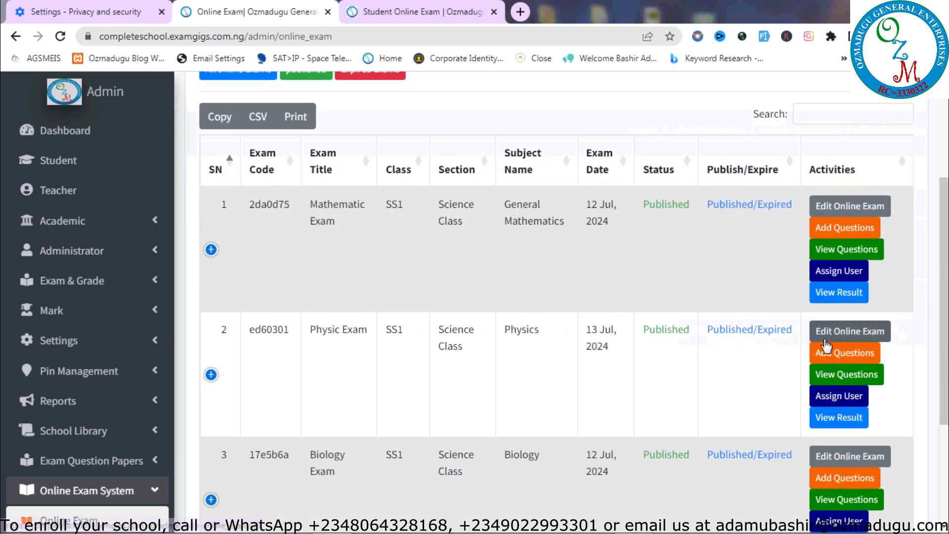
left_click(420, 12)
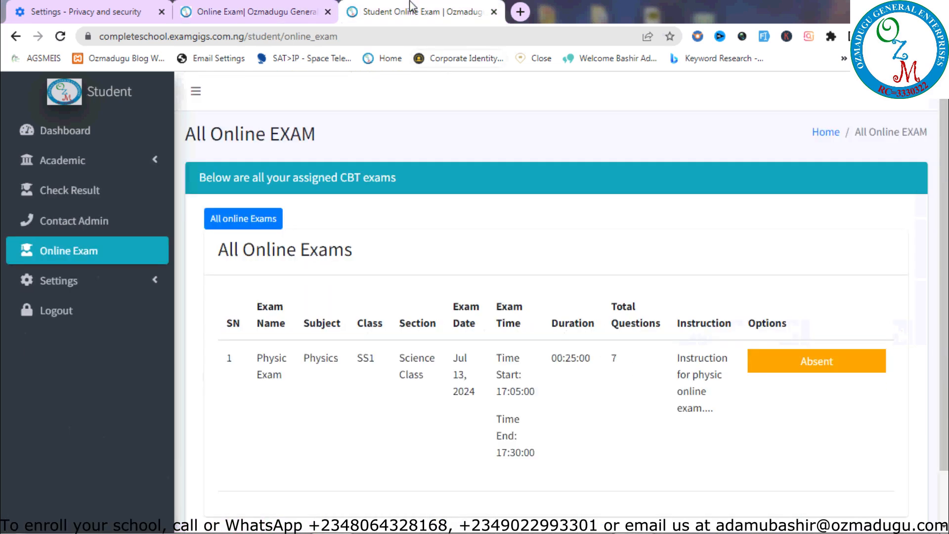
left_click(59, 37)
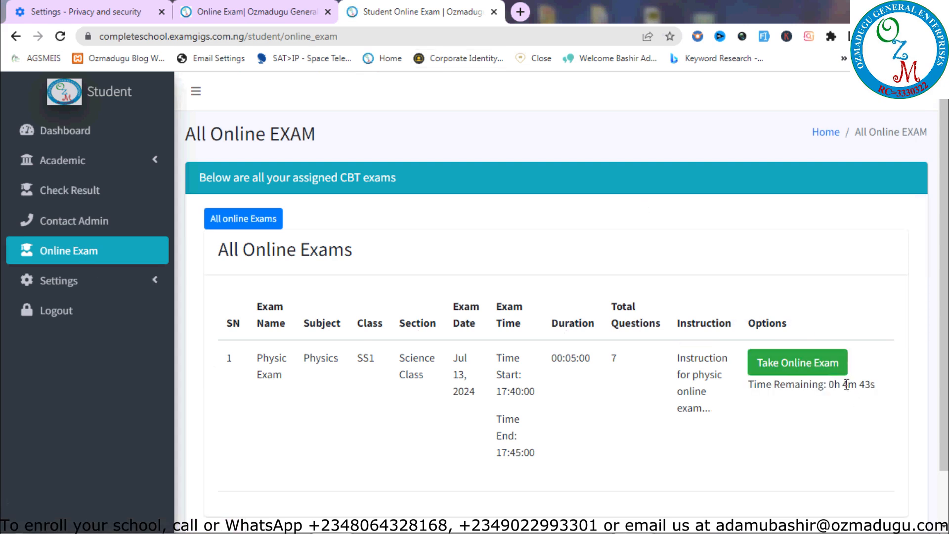
mouse_move(870, 533)
left_click(805, 362)
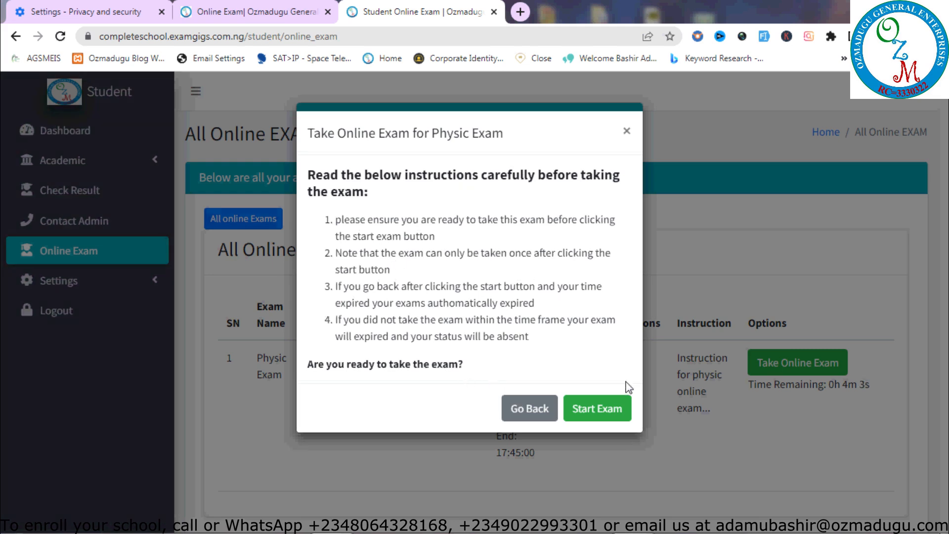
Start the Physic Exam and load its second question
left_click(612, 412)
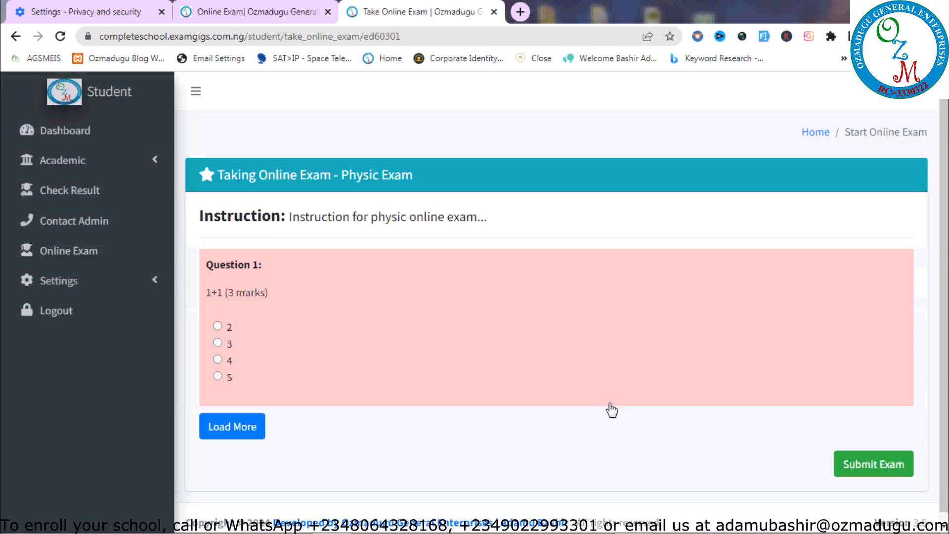
scroll(627, 439, "down", 1)
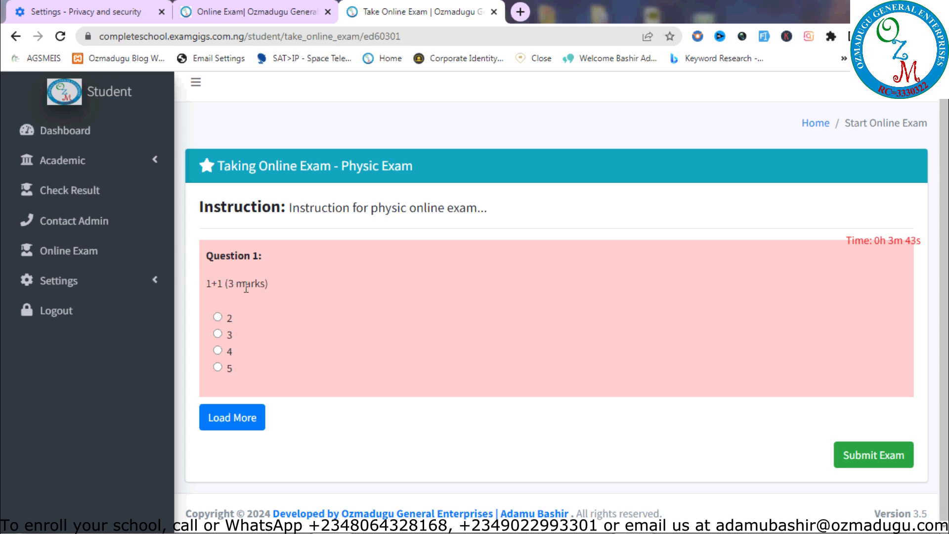
left_click(235, 423)
left_click_drag(869, 356, 228, 351)
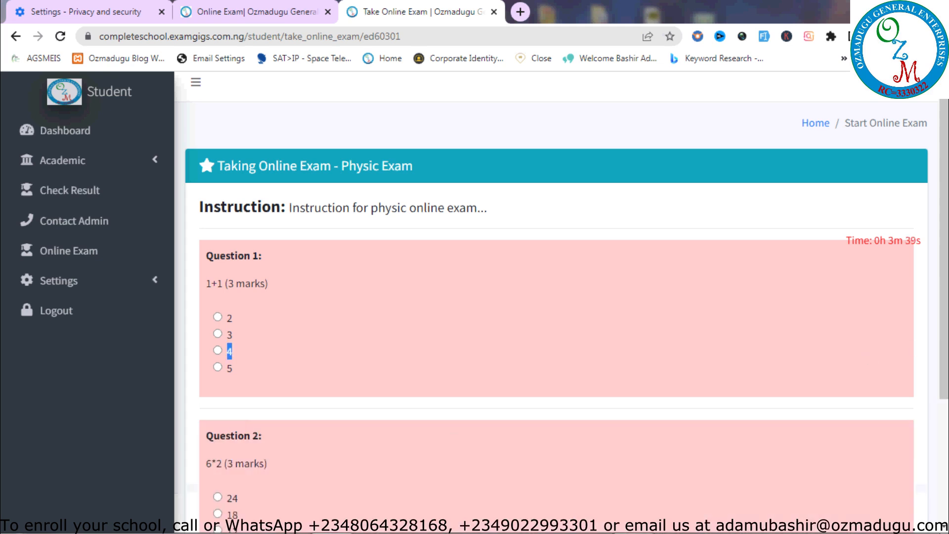
scroll(707, 307, "down", 3)
left_click(707, 306)
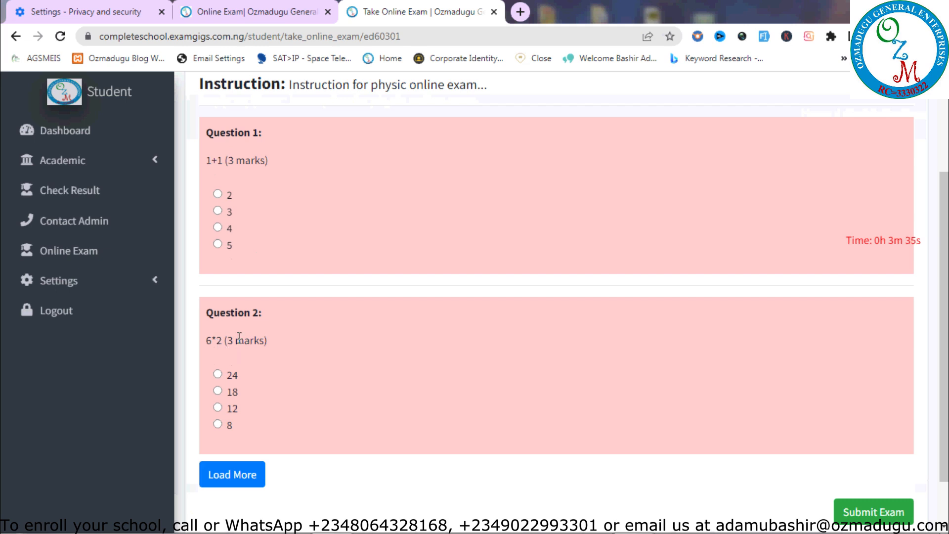
Load Questions 3 through 7 until 'No more questions.' appears
left_click(247, 476)
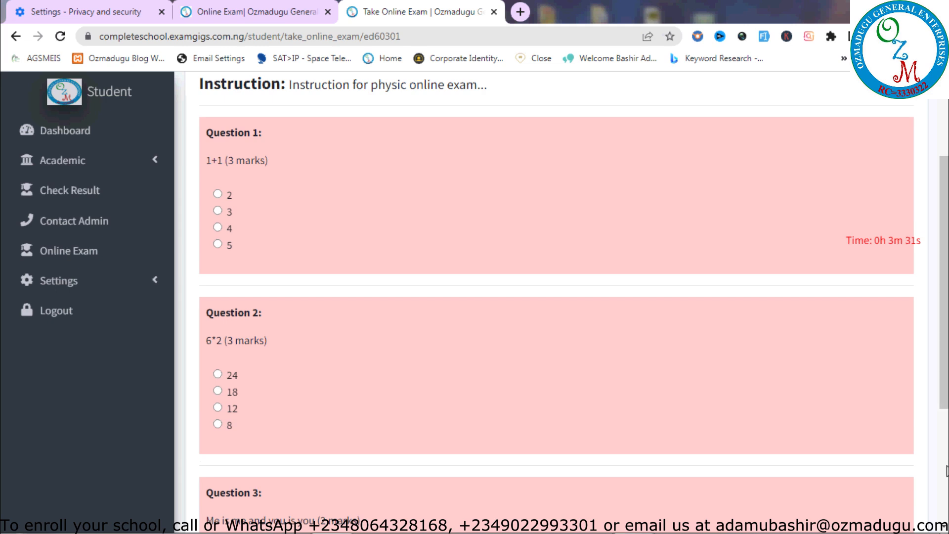
scroll(947, 371, "down", 4)
left_click(229, 418)
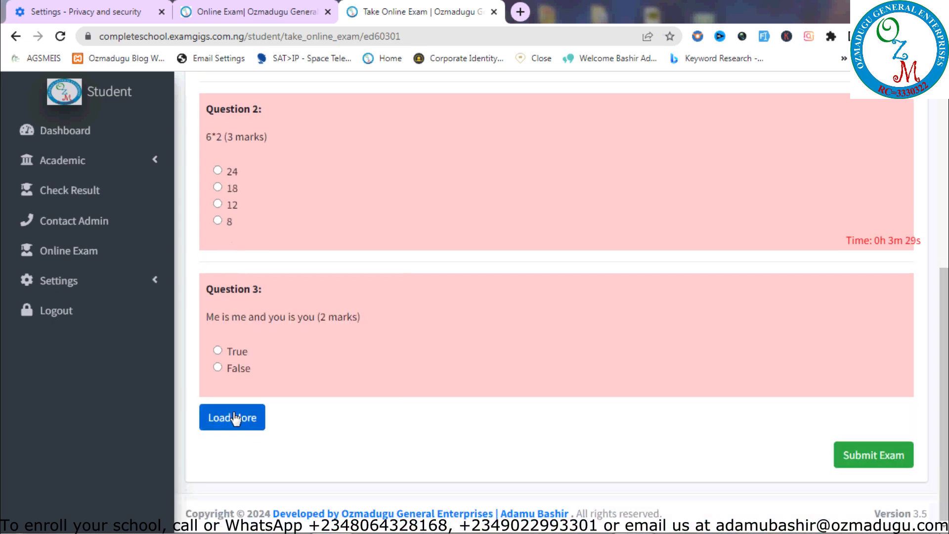
scroll(514, 436, "down", 3)
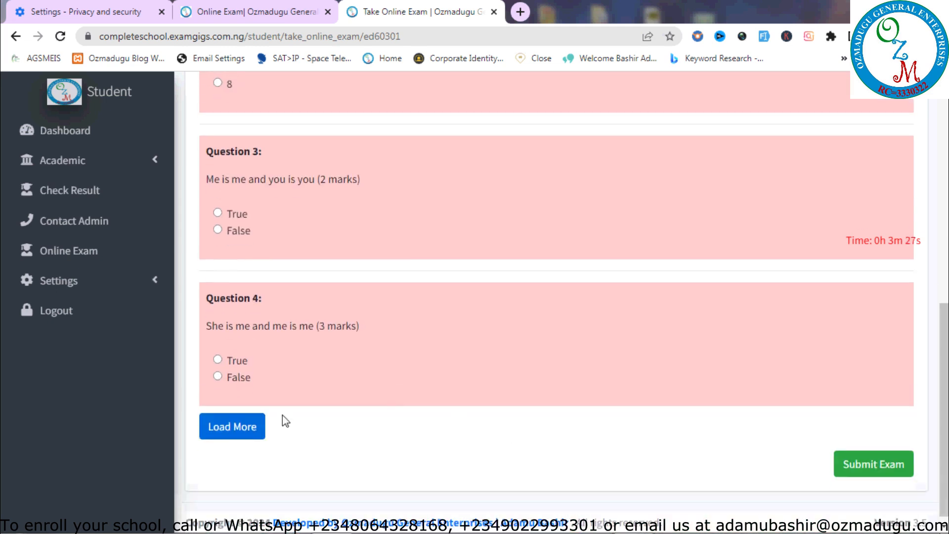
left_click(257, 430)
scroll(927, 435, "down", 3)
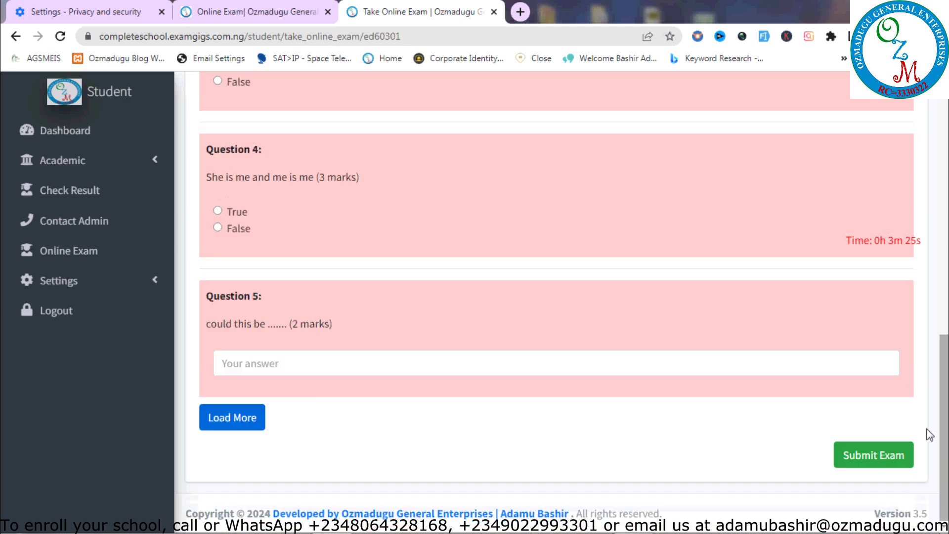
left_click(249, 433)
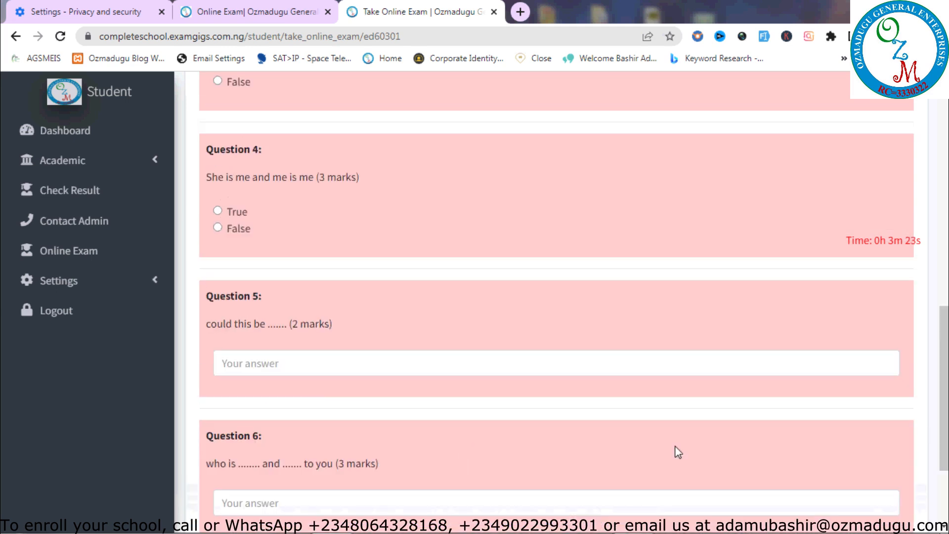
scroll(477, 435, "down", 3)
left_click(220, 418)
scroll(477, 421, "down", 3)
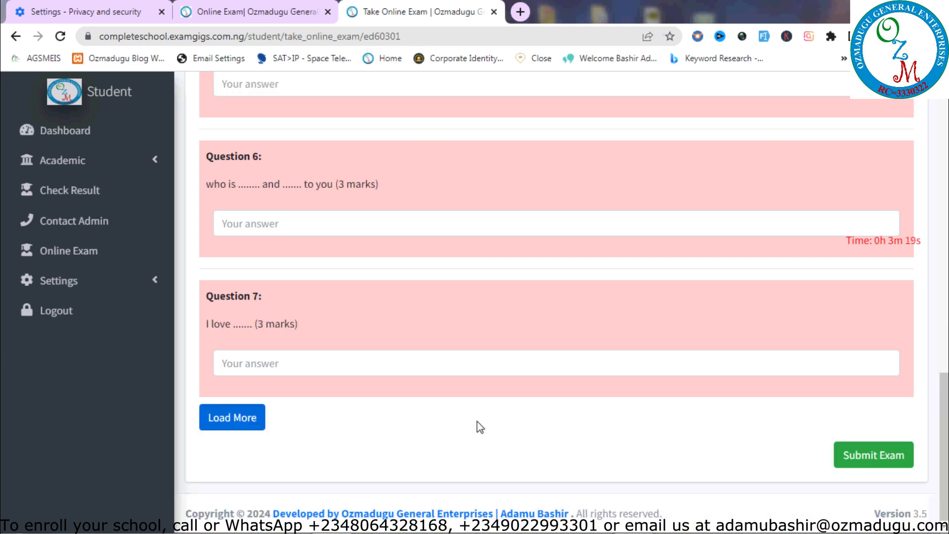
left_click(245, 417)
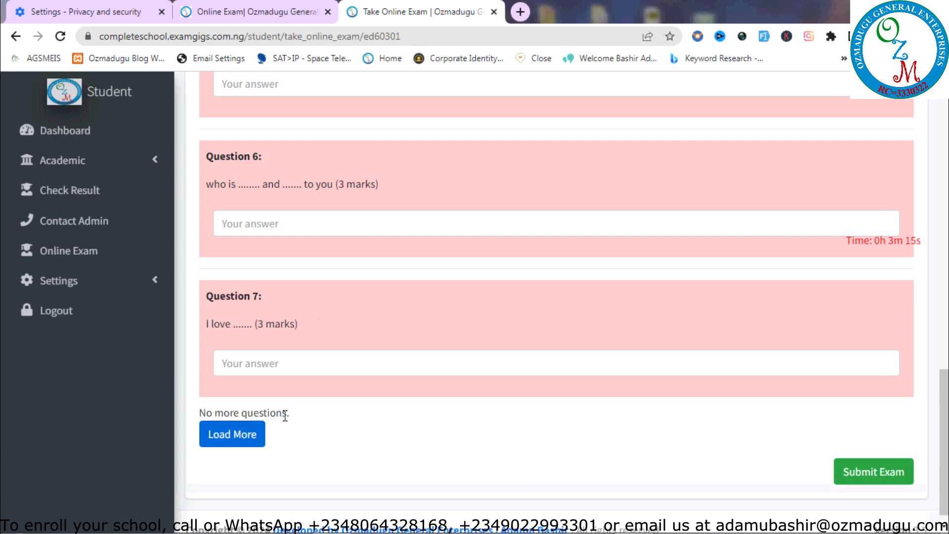
left_click(242, 436)
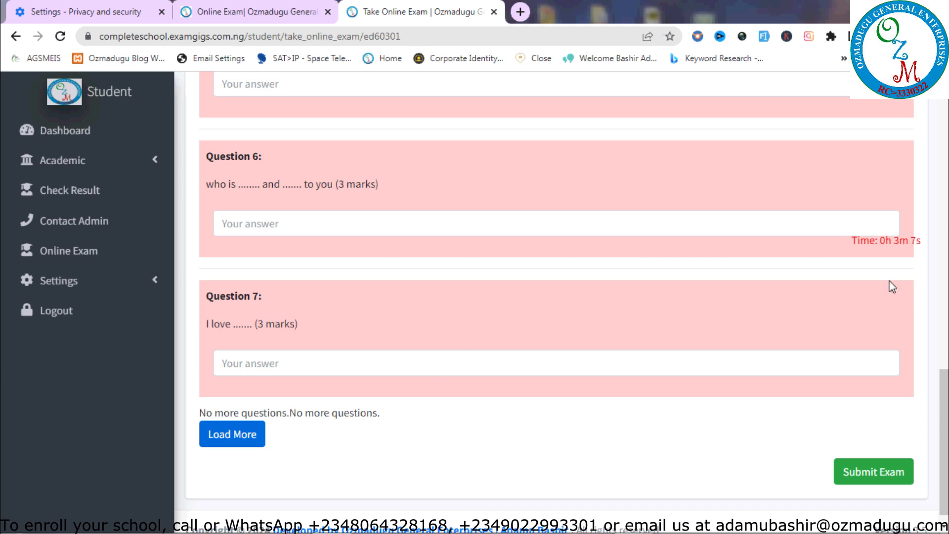
Bring up the Confirm Submission dialog for the exam
scroll(894, 434, "up", 8)
scroll(894, 435, "down", 7)
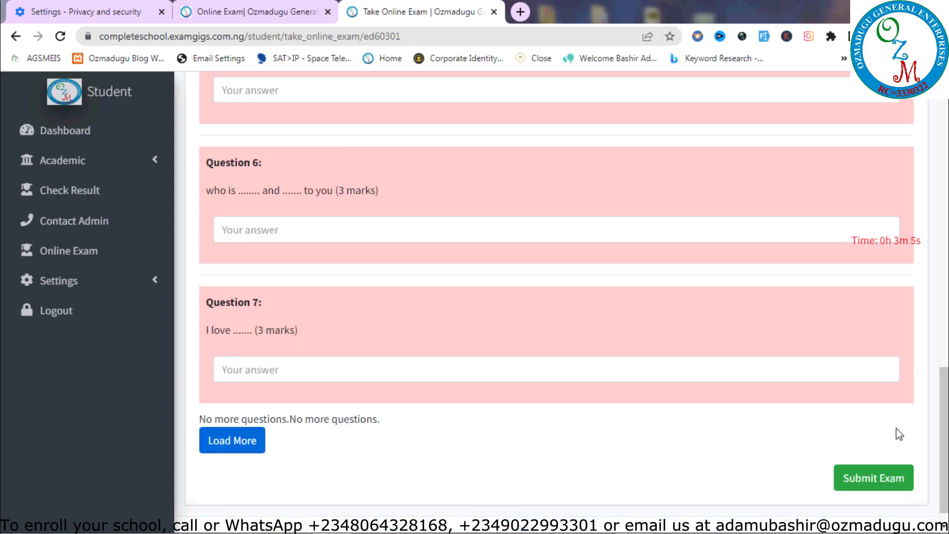
left_click(883, 478)
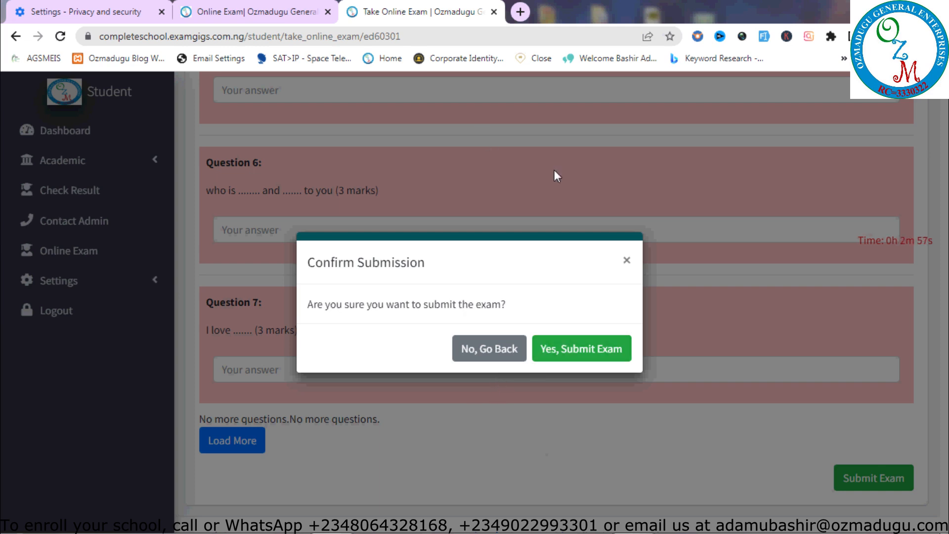
Cancel the submission and answer Question 1 with 2, Question 2 with 12, Question 3 with True
left_click(628, 261)
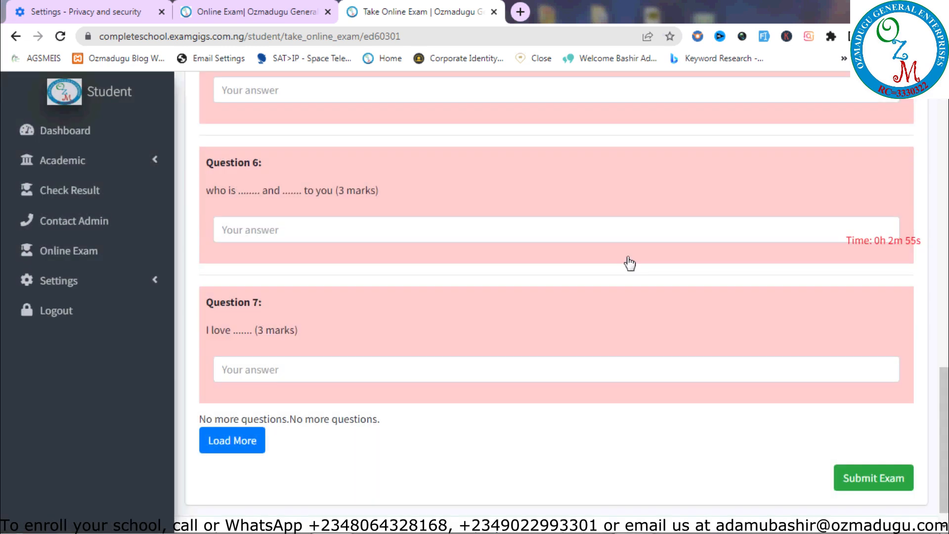
scroll(556, 297, "up", 20)
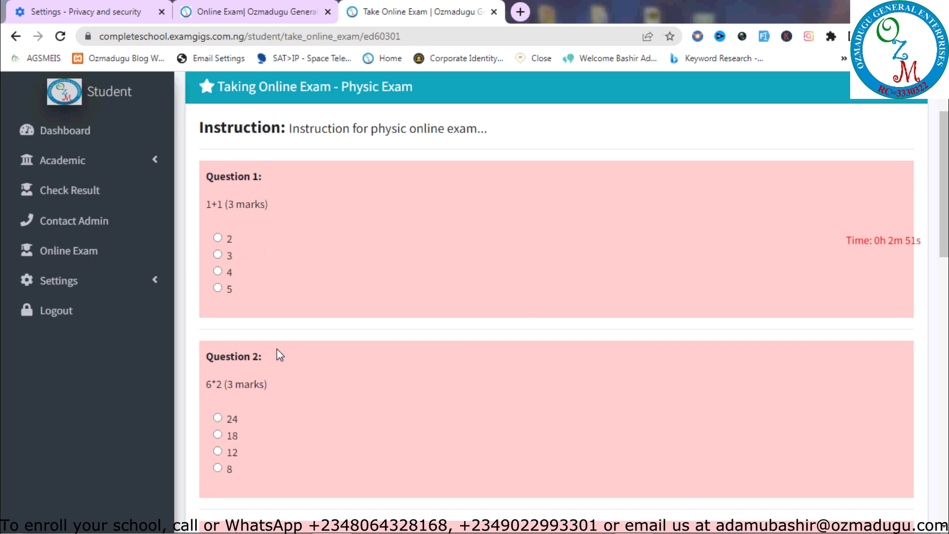
left_click(217, 238)
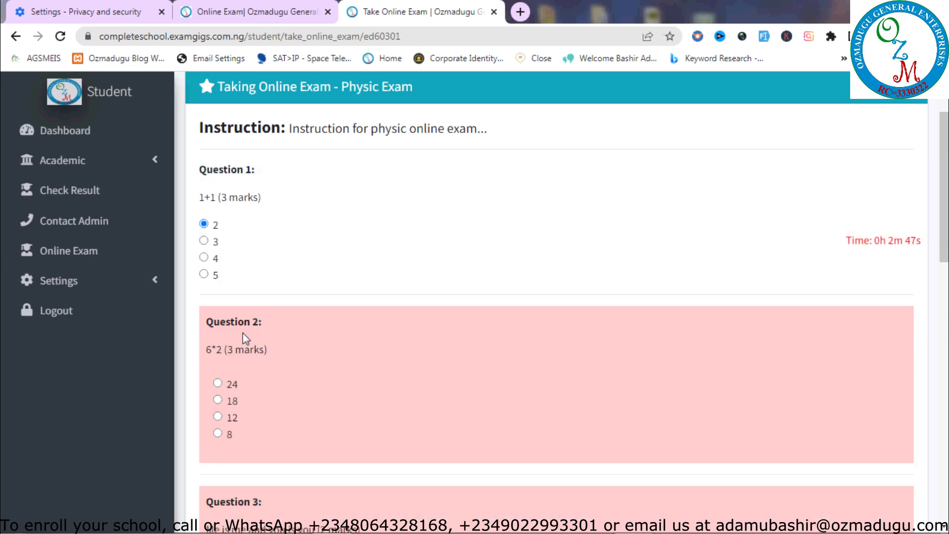
scroll(241, 344, "down", 4)
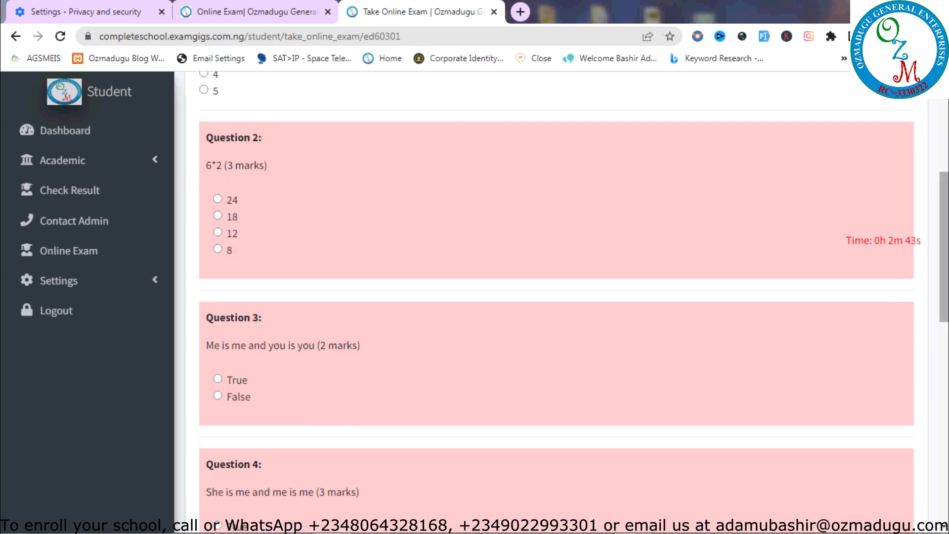
scroll(467, 241, "up", 5)
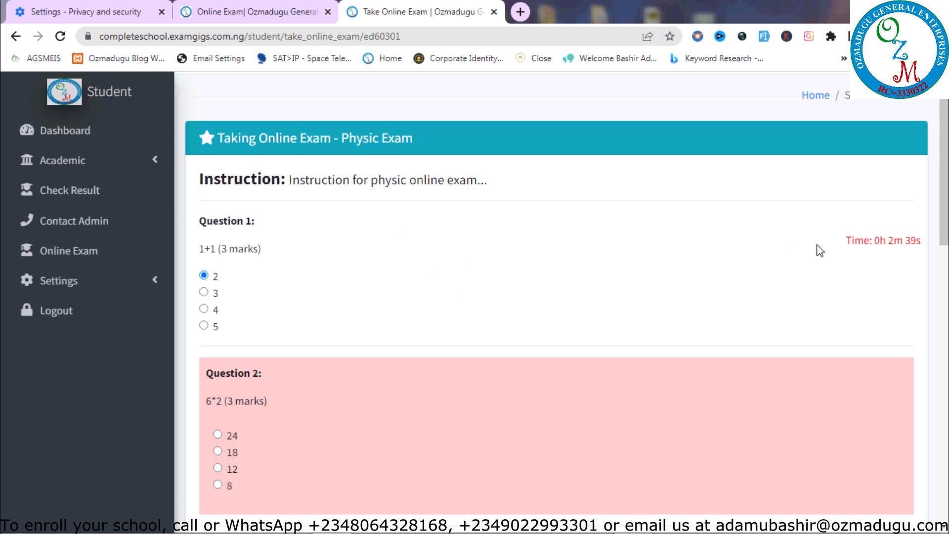
scroll(542, 233, "down", 5)
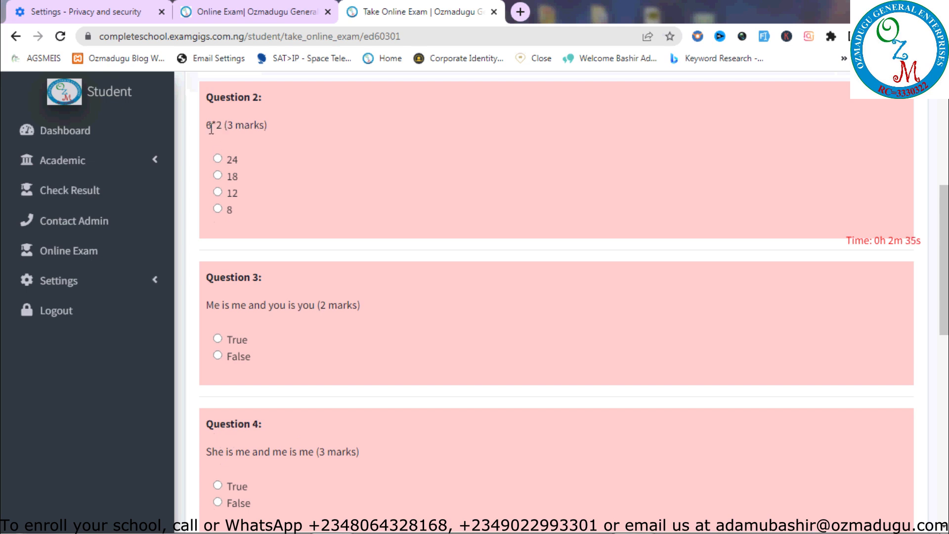
left_click(217, 192)
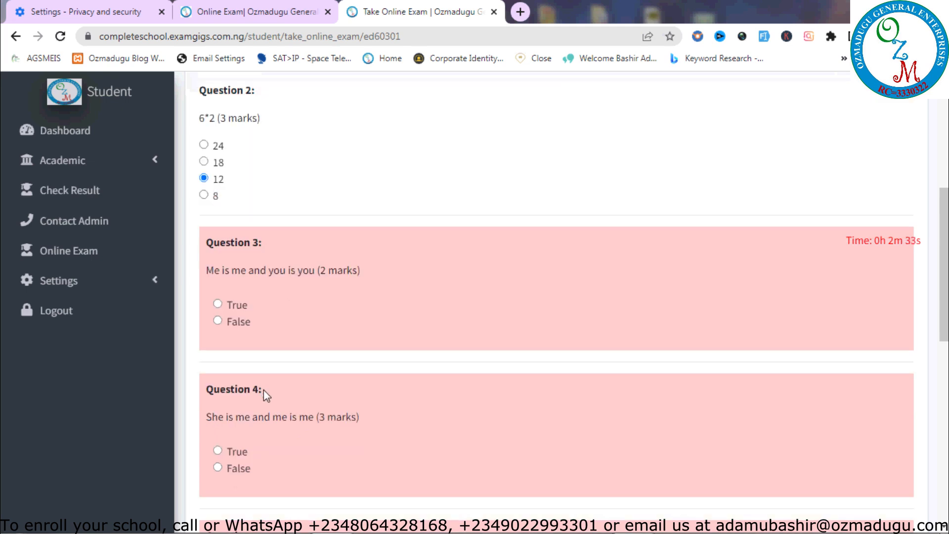
left_click(217, 304)
Fill Question 5 with 'love' and Question 6 with the suggested two-part name
scroll(929, 418, "down", 4)
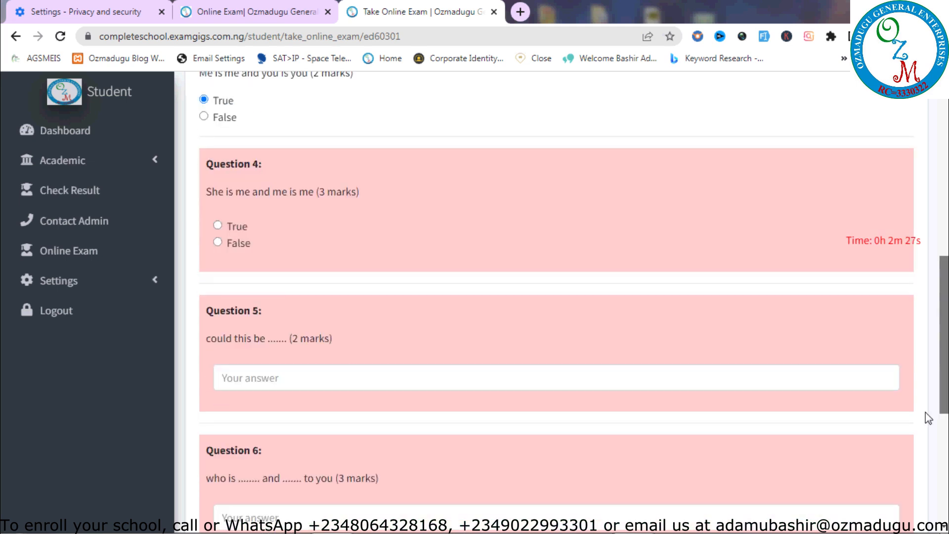
scroll(929, 419, "down", 1)
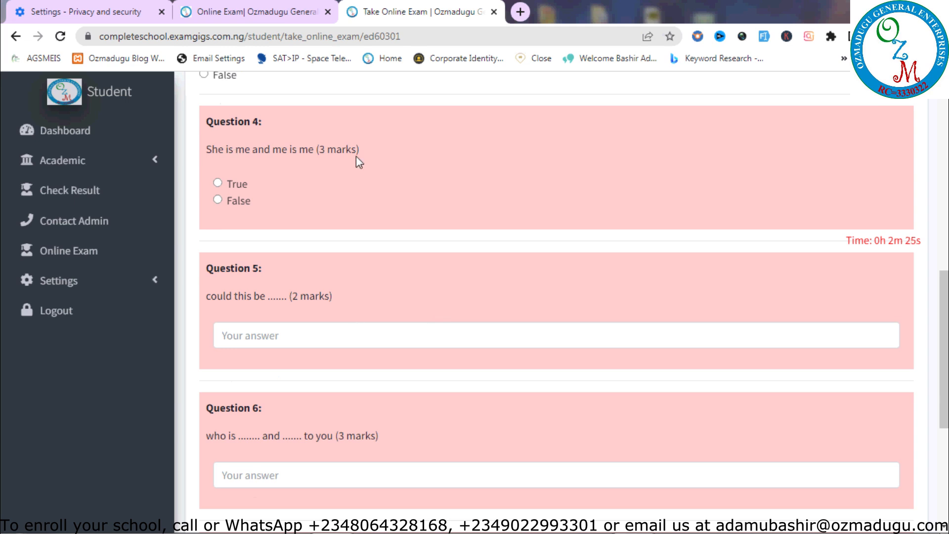
left_click(276, 336)
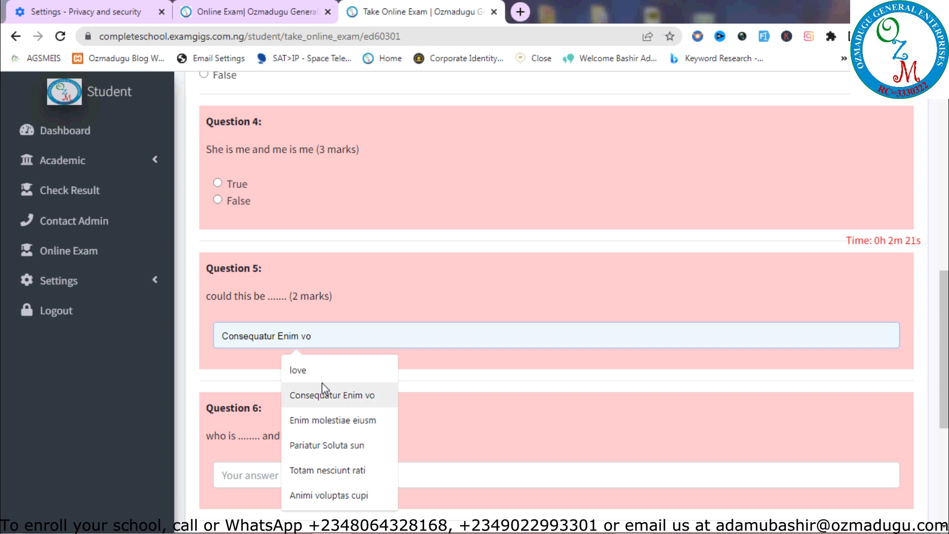
left_click(298, 371)
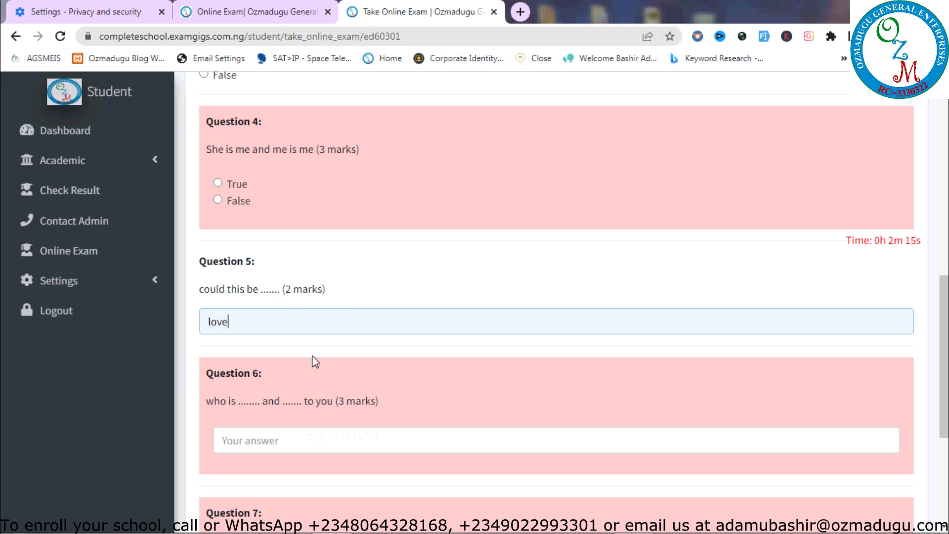
scroll(918, 374, "down", 3)
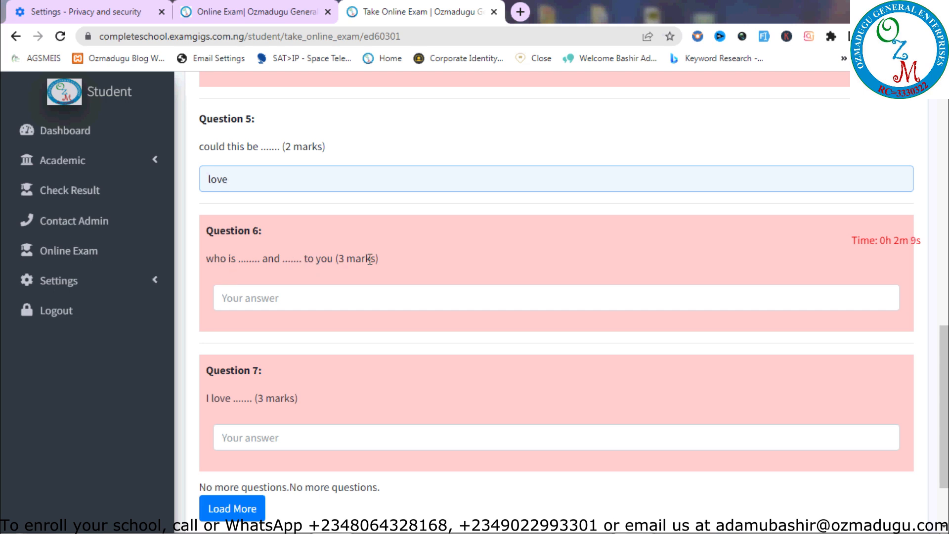
left_click(363, 286)
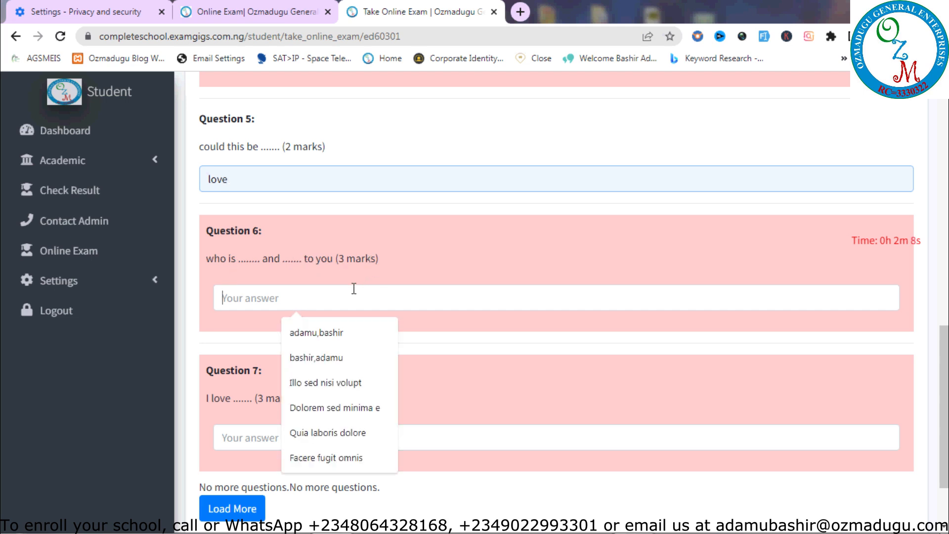
left_click(316, 335)
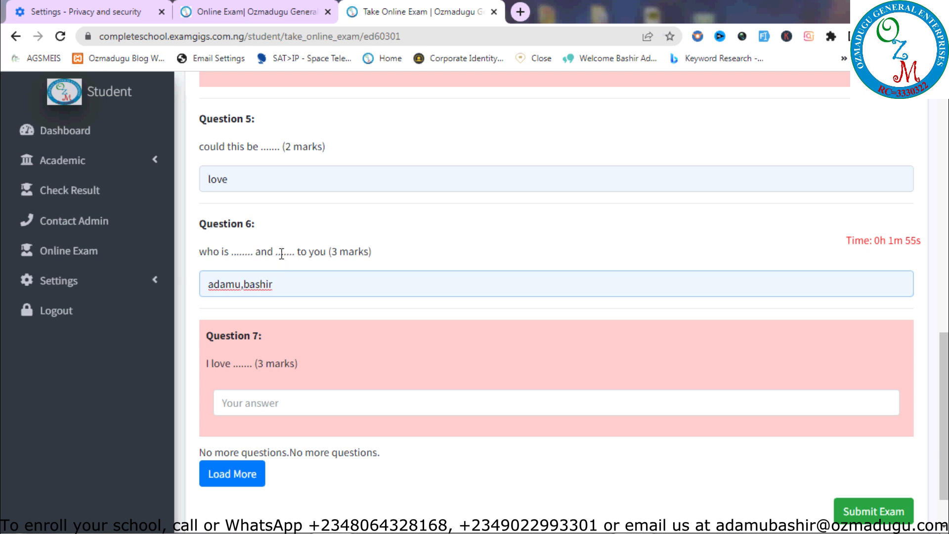
Switch to the admin exam list and open the General Mathematics exam's questions
left_click(230, 3)
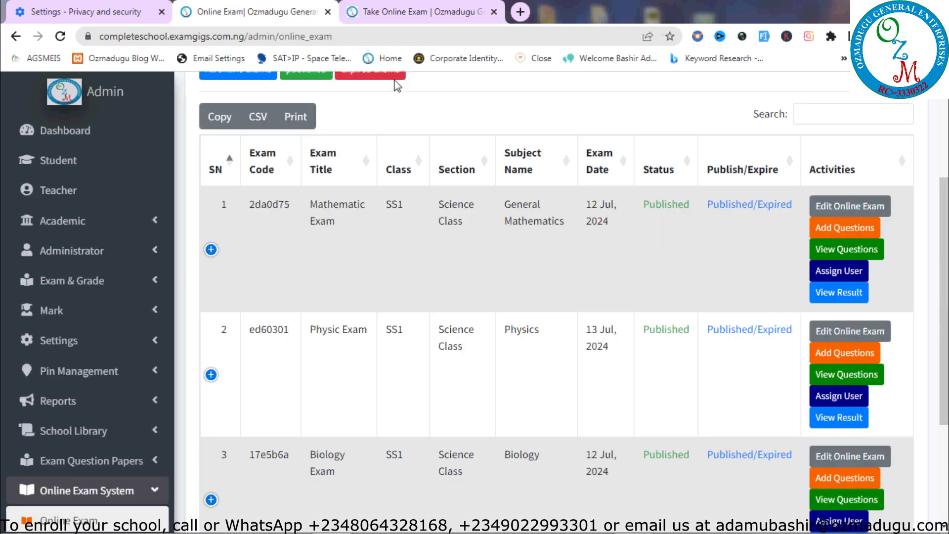
left_click(844, 260)
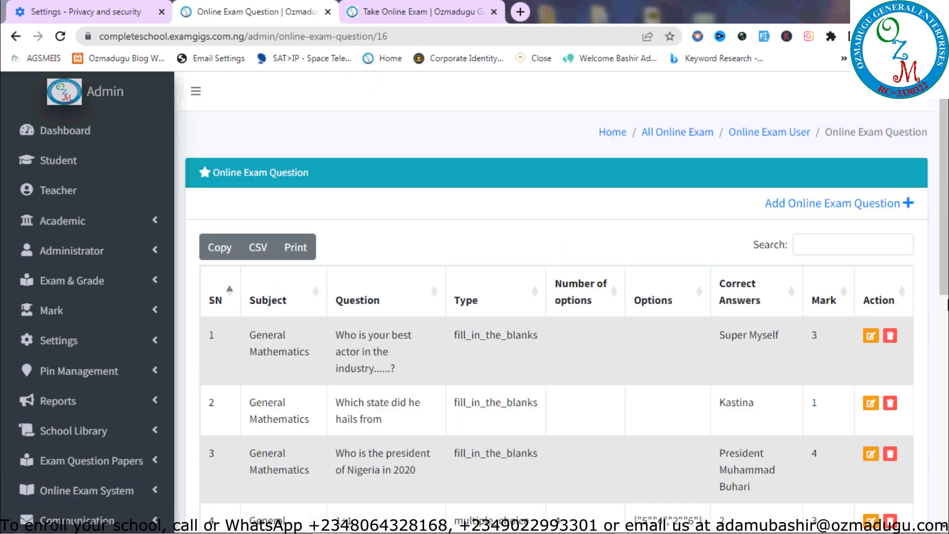
left_click_drag(941, 327, 942, 429)
scroll(557, 297, "up", 2)
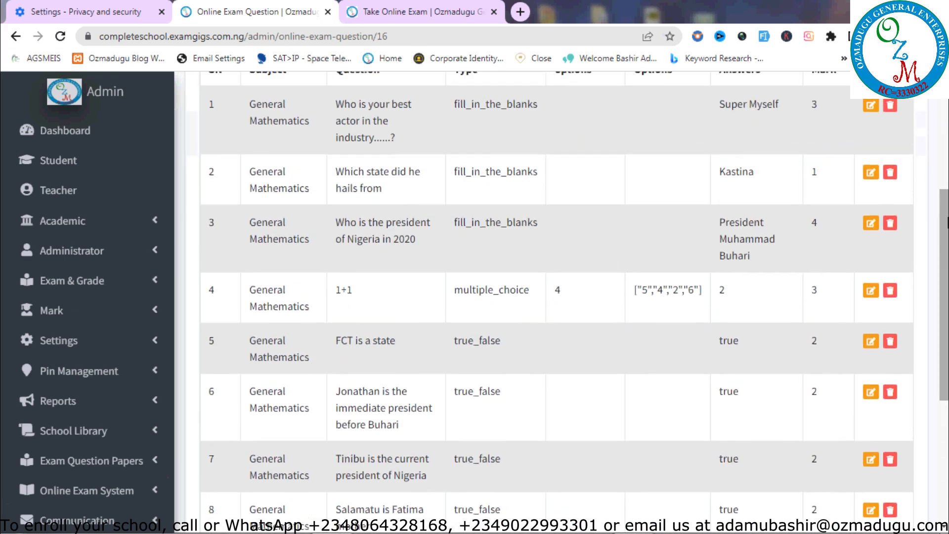
scroll(557, 296, "down", 2)
scroll(574, 296, "down", 5)
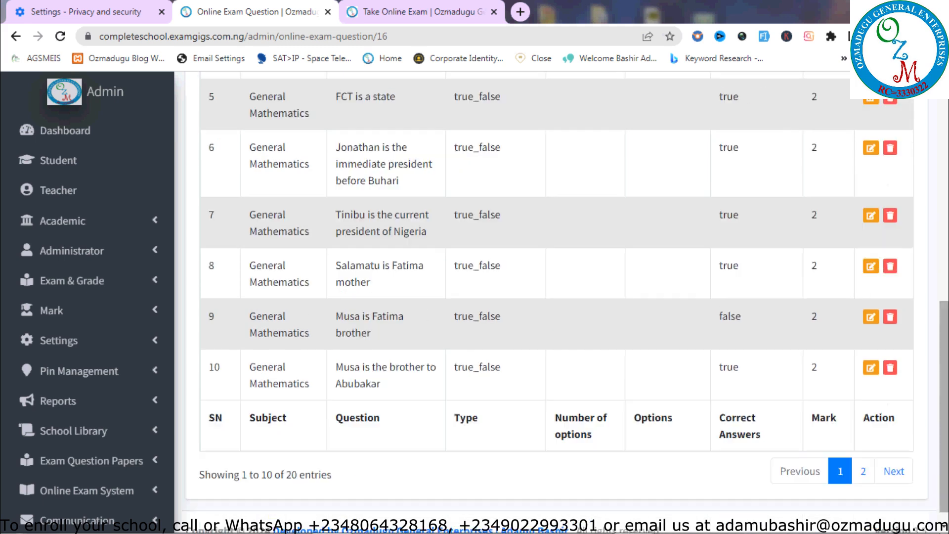
Browse the second page of the General Mathematics questions
left_click(890, 457)
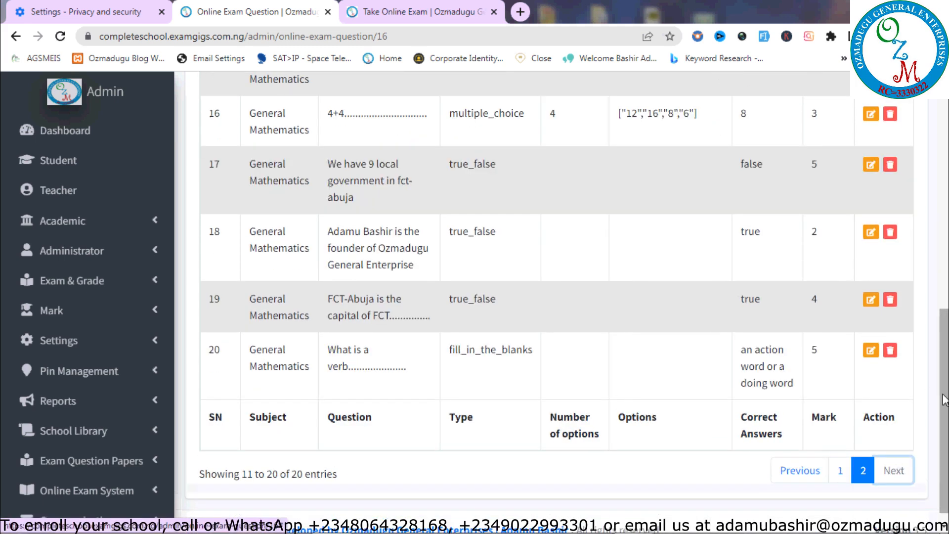
scroll(812, 381, "up", 6)
scroll(574, 296, "down", 5)
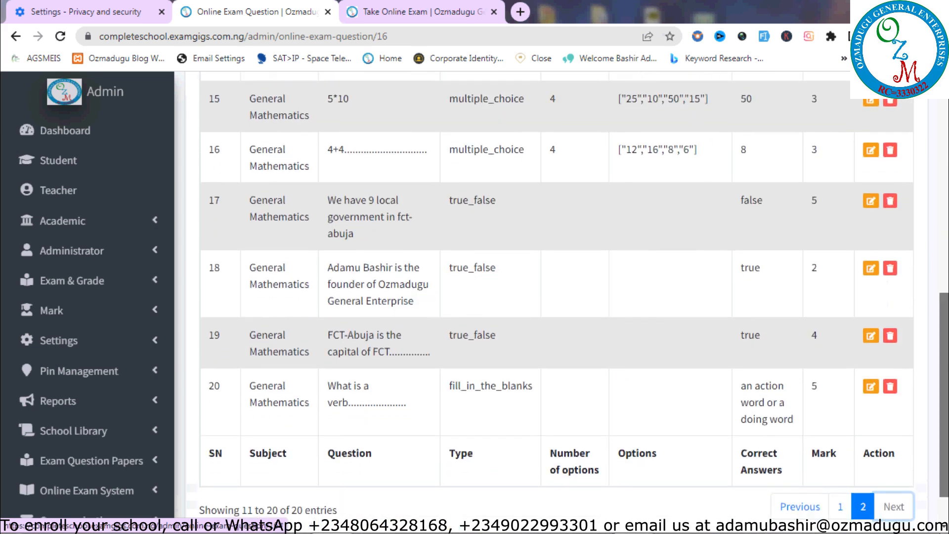
scroll(574, 297, "up", 3)
scroll(574, 297, "up", 4)
scroll(573, 296, "down", 6)
scroll(574, 297, "up", 1)
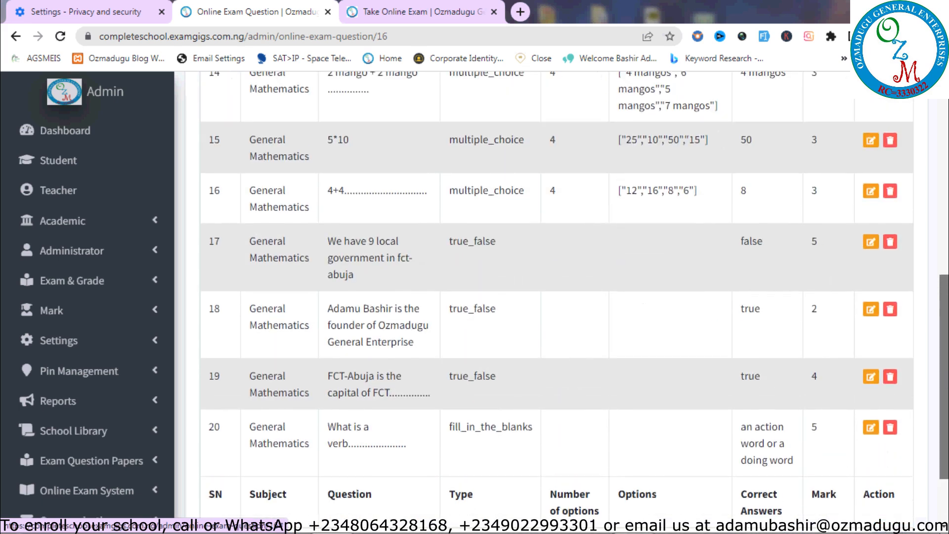
scroll(573, 297, "up", 6)
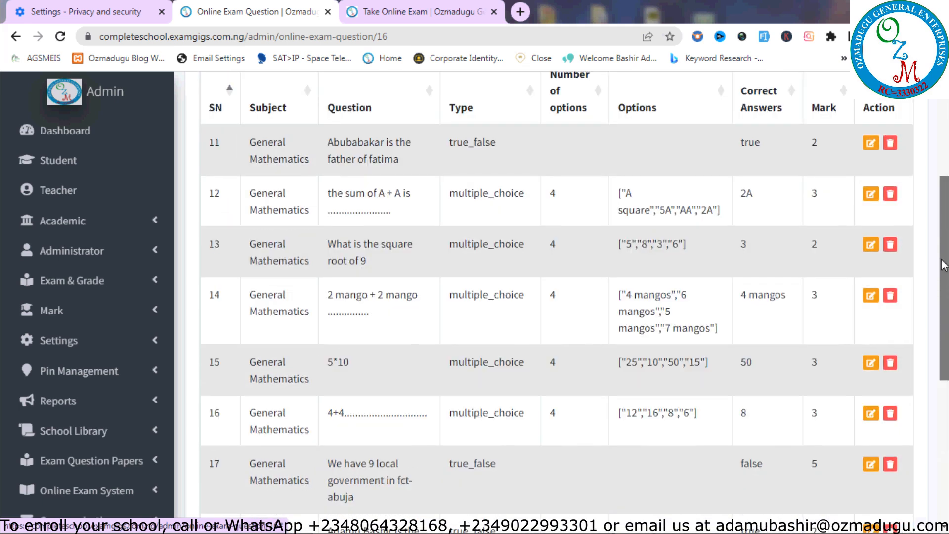
scroll(573, 296, "down", 6)
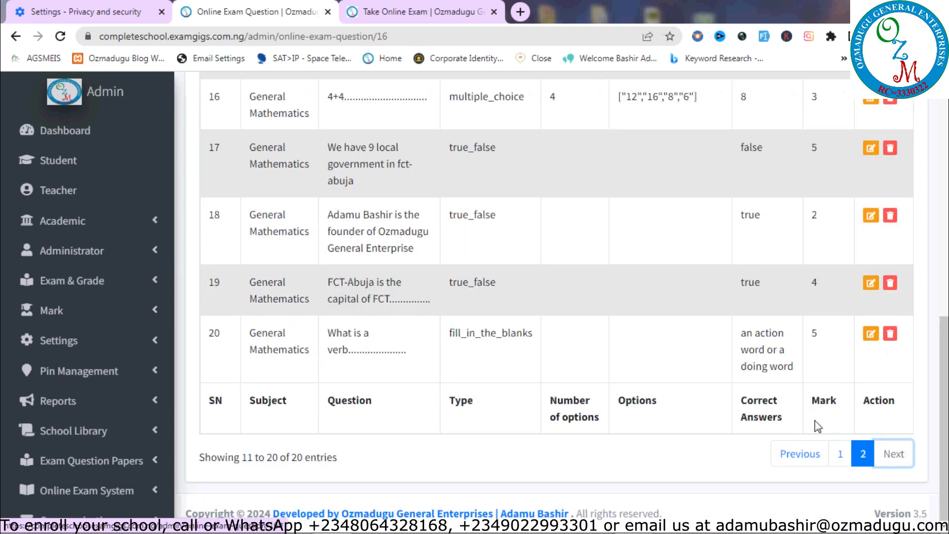
Go back to the first page of questions, then return to All Online Exam
left_click(850, 455)
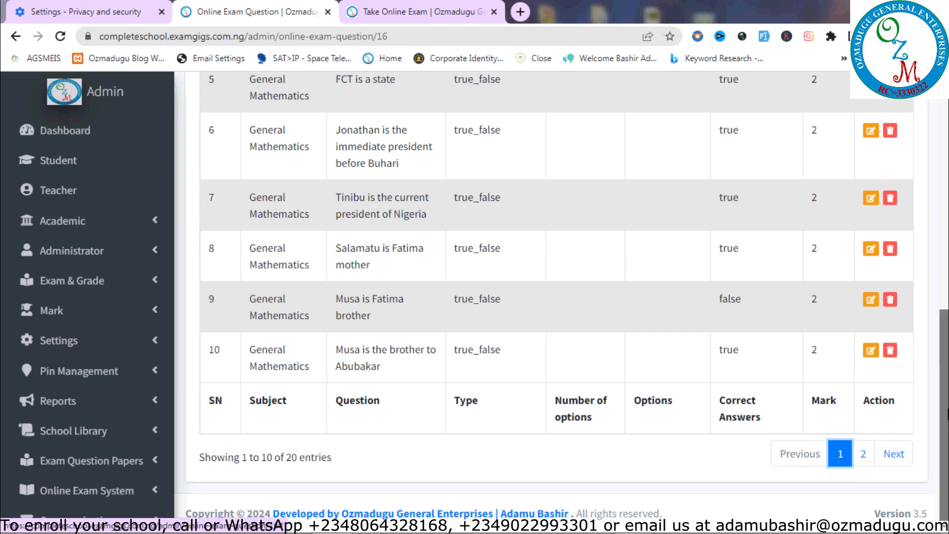
scroll(484, 189, "up", 4)
scroll(574, 297, "up", 3)
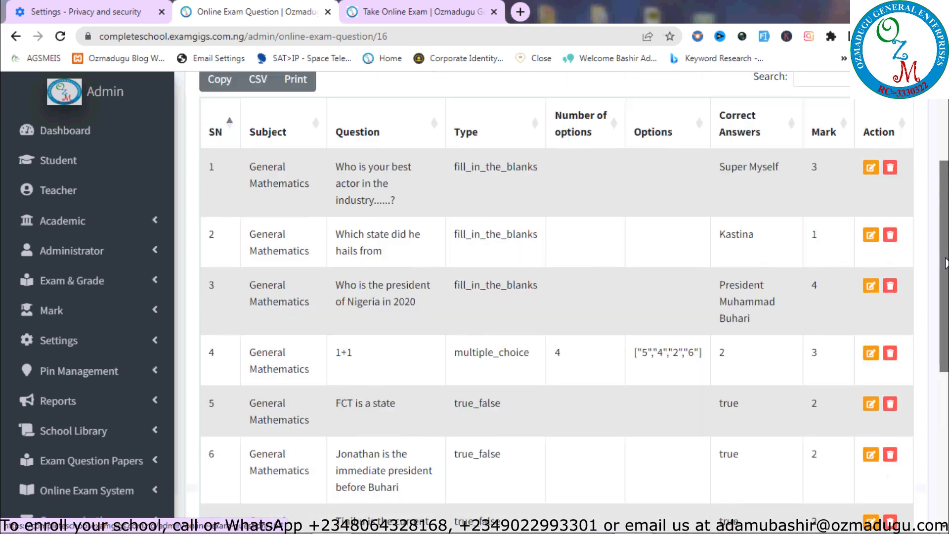
left_click_drag(944, 259, 944, 340)
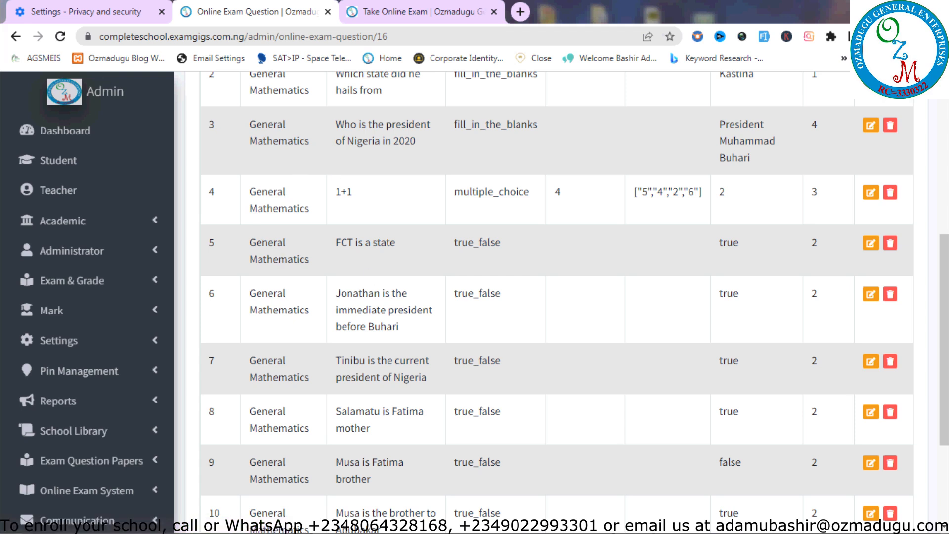
scroll(838, 153, "up", 7)
left_click(673, 133)
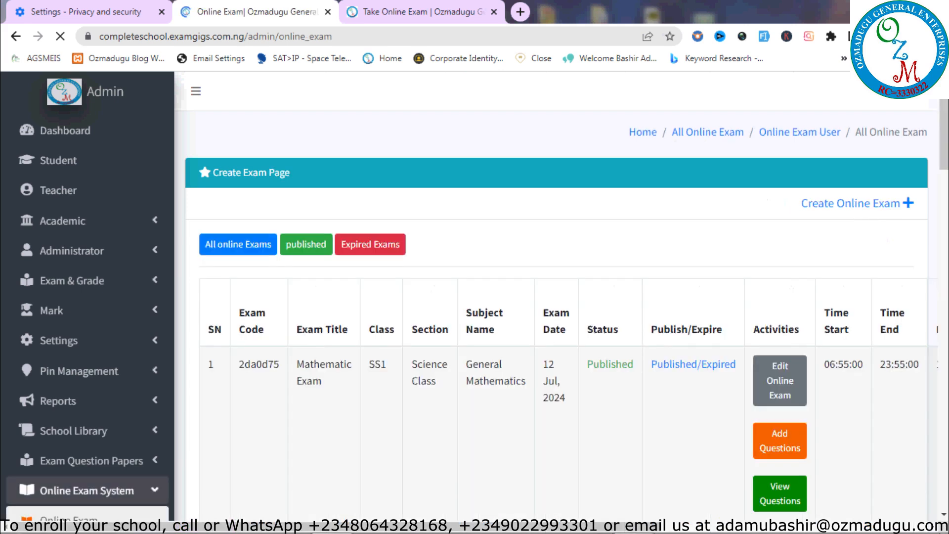
Review the Physic Exam's seven questions and answers, then return to the student's exam
scroll(557, 297, "down", 6)
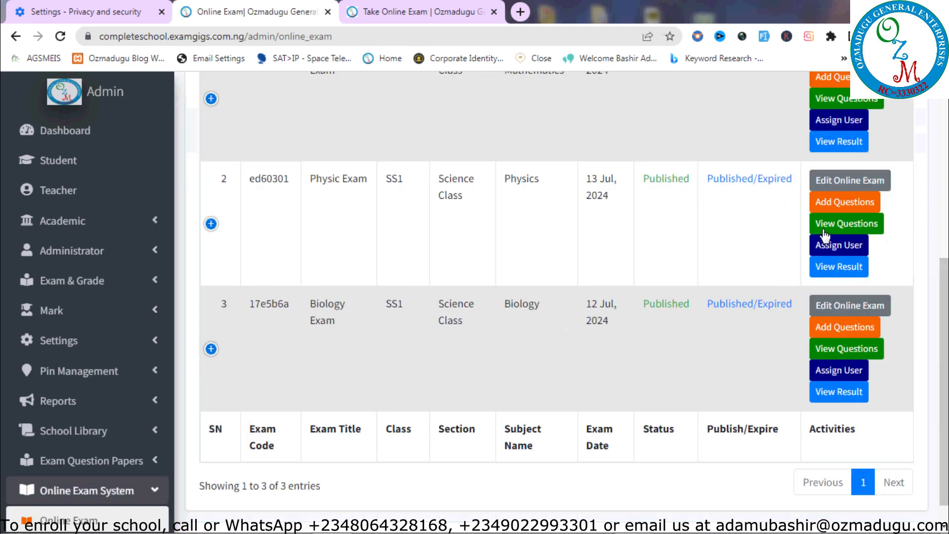
left_click(835, 227)
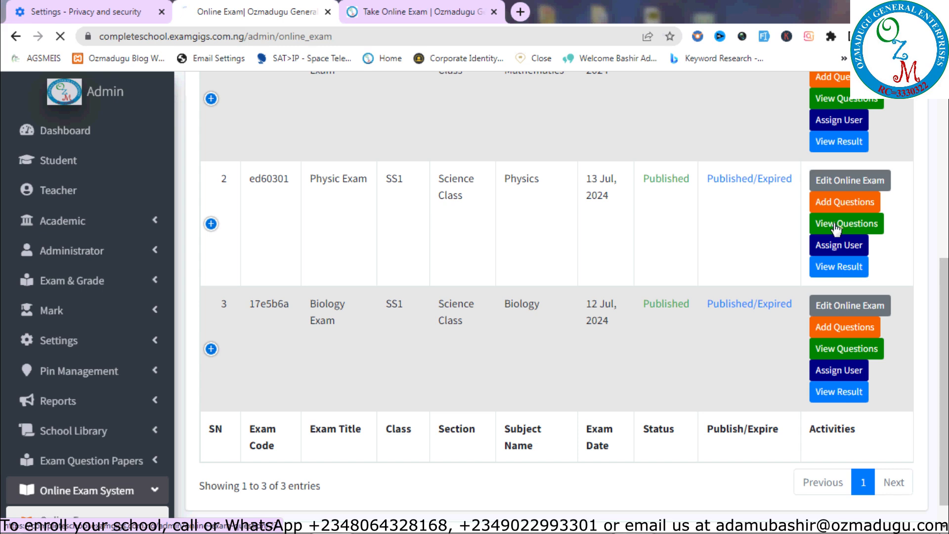
scroll(940, 303, "down", 2)
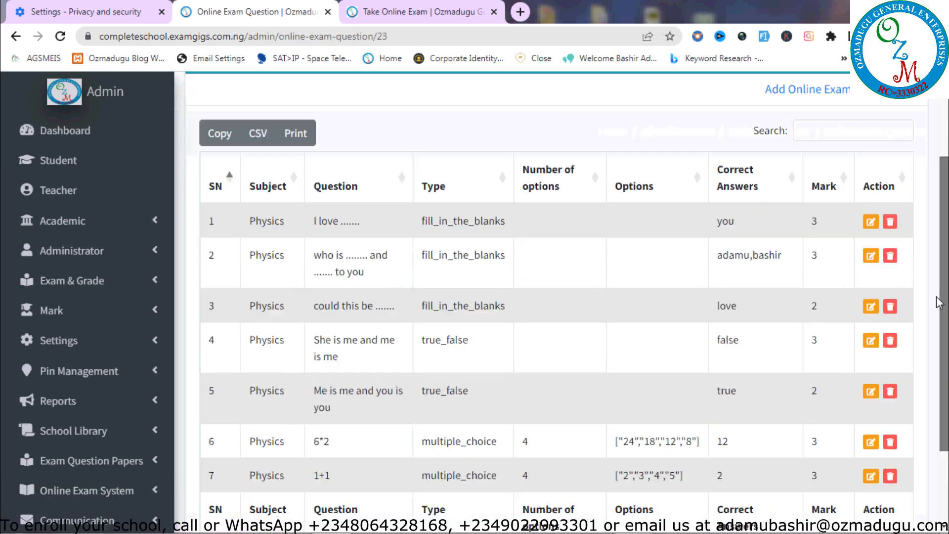
scroll(939, 303, "down", 1)
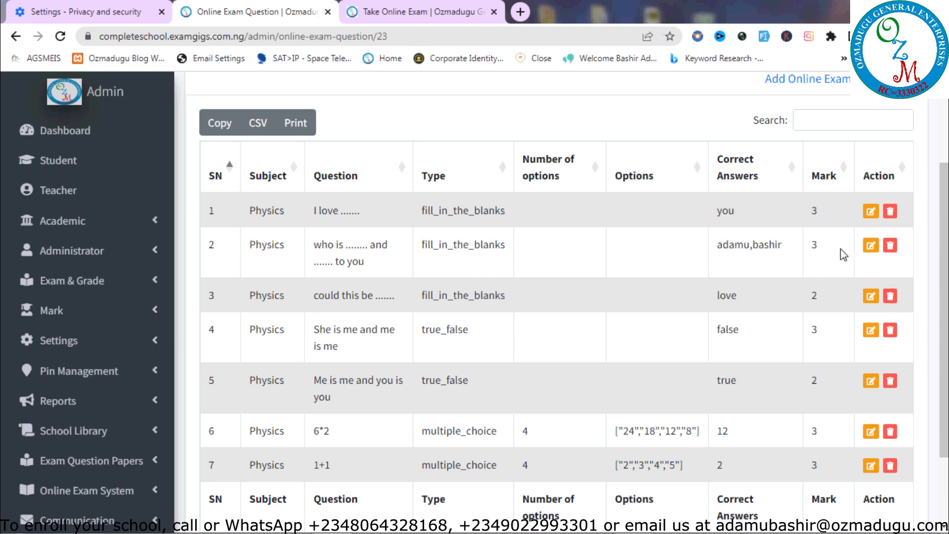
left_click(410, 10)
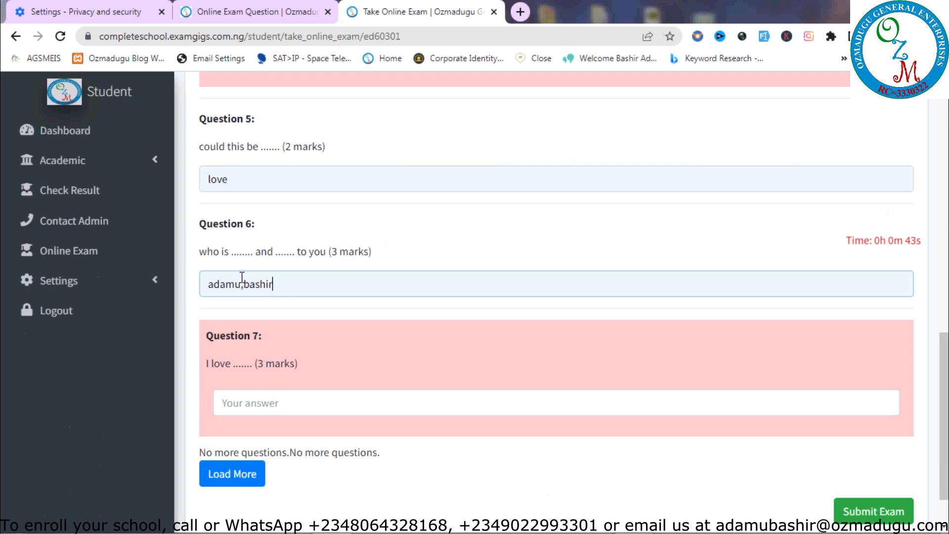
Answer Question 7 with 'you' and submit the Physics exam
left_click(273, 401)
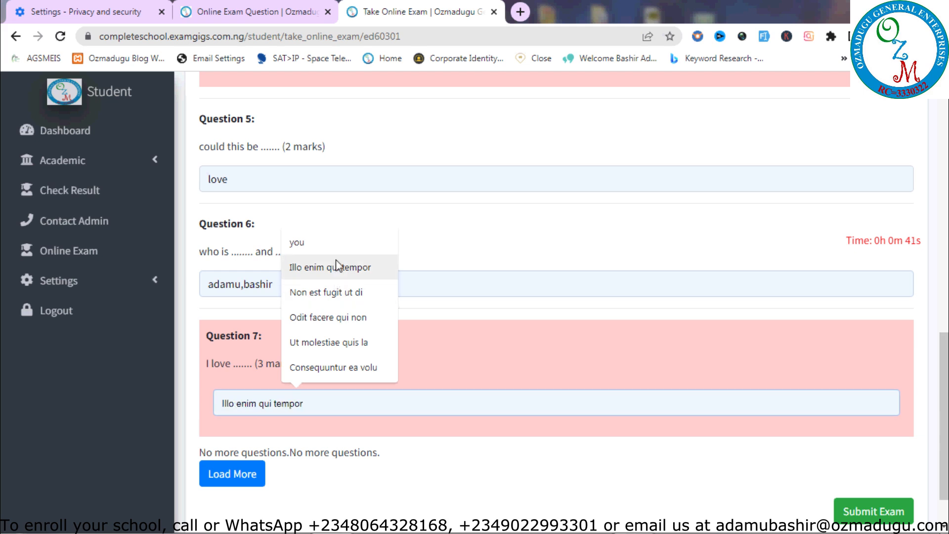
left_click(316, 245)
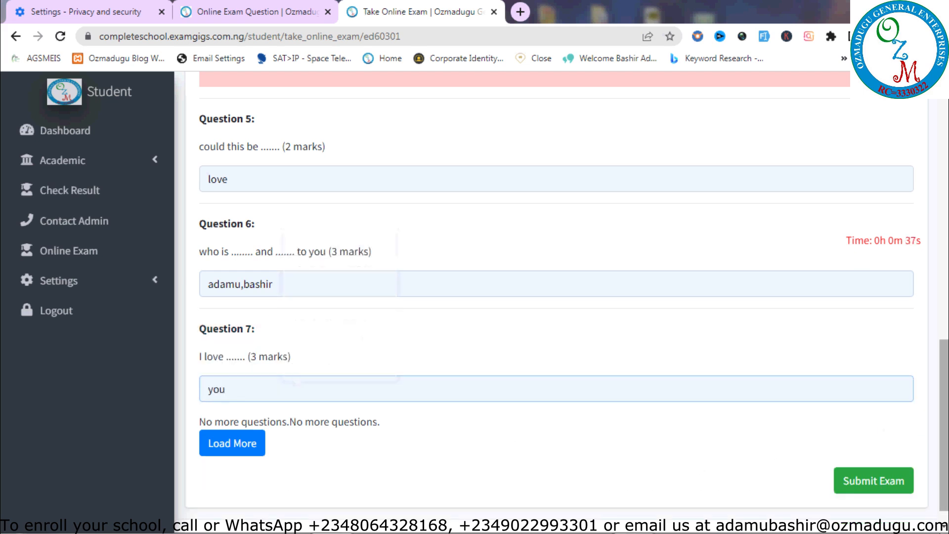
left_click(874, 479)
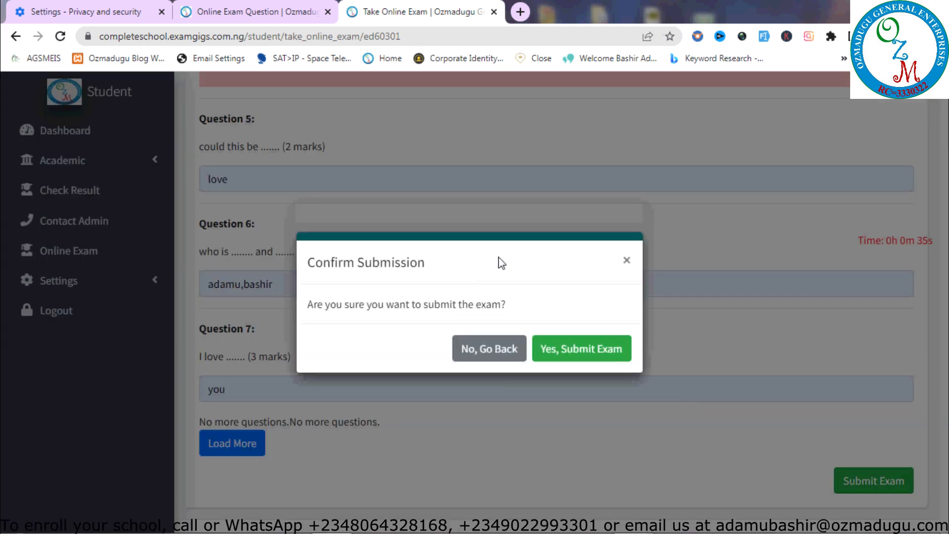
left_click(489, 359)
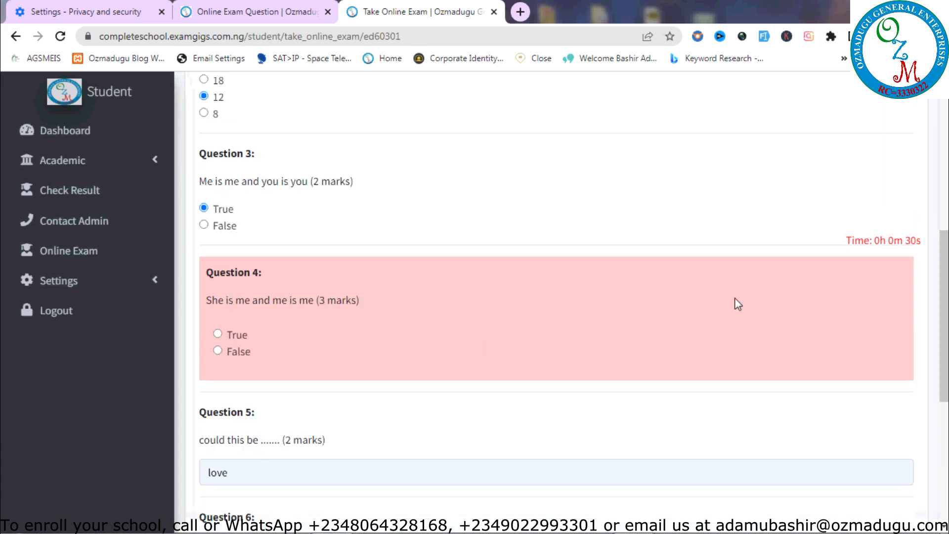
left_click_drag(945, 338, 944, 403)
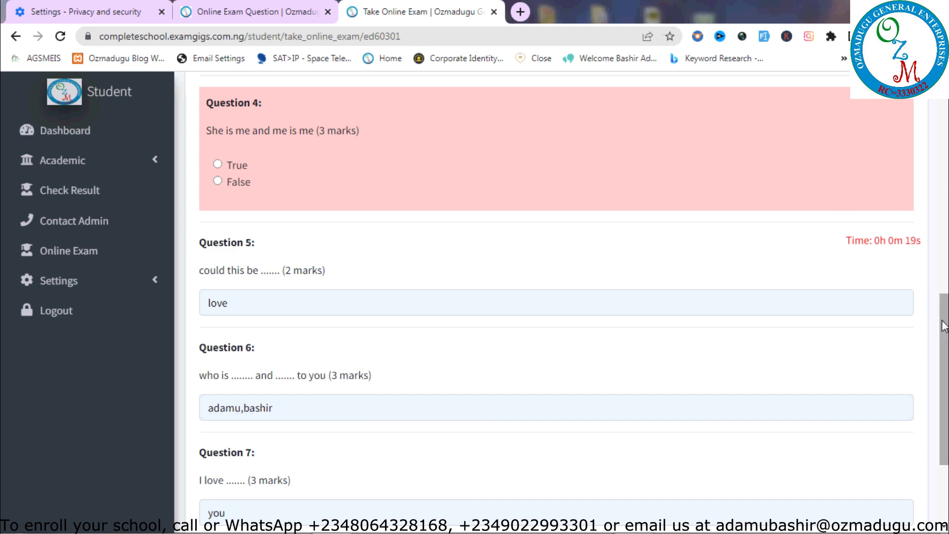
left_click_drag(944, 307, 945, 362)
left_click(866, 465)
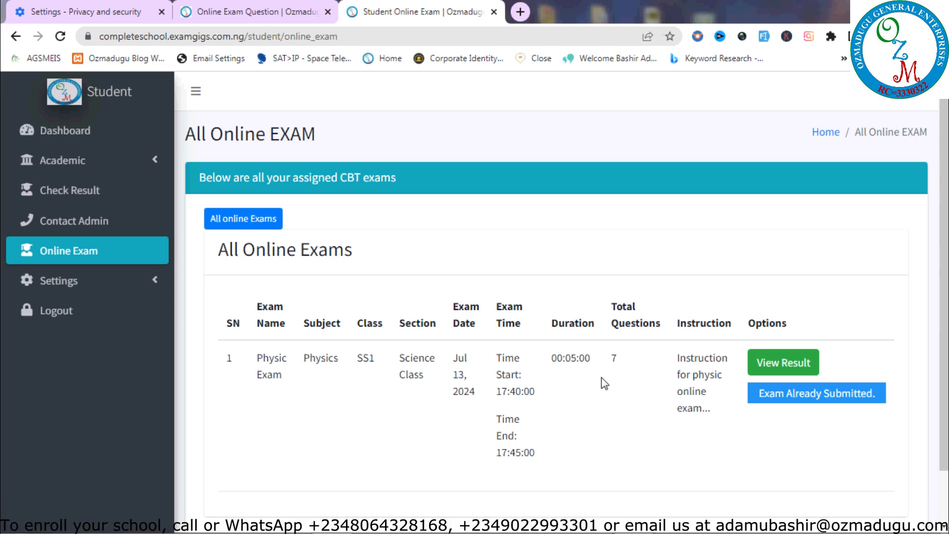
Open the Physic Exam result and view its score table: 16 marks, 84.21%, Pass
left_click(787, 364)
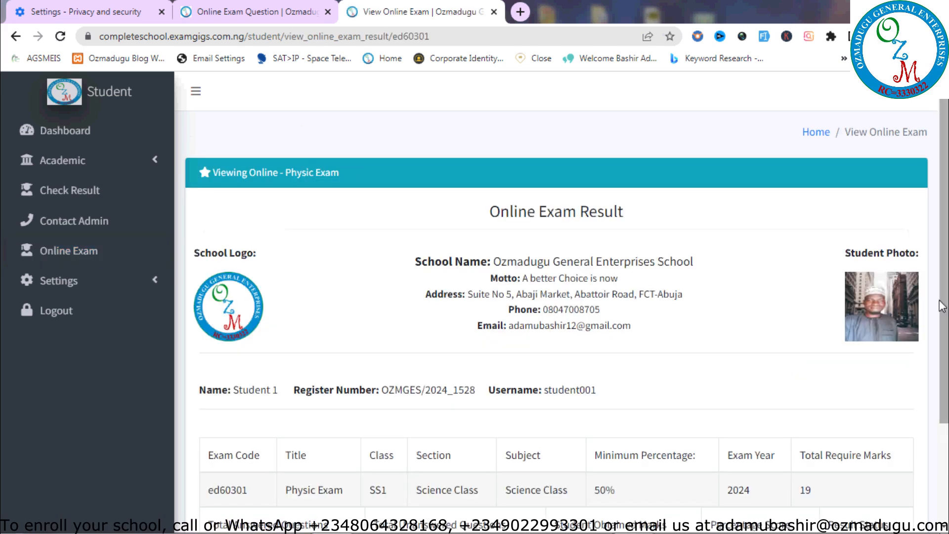
scroll(942, 307, "down", 3)
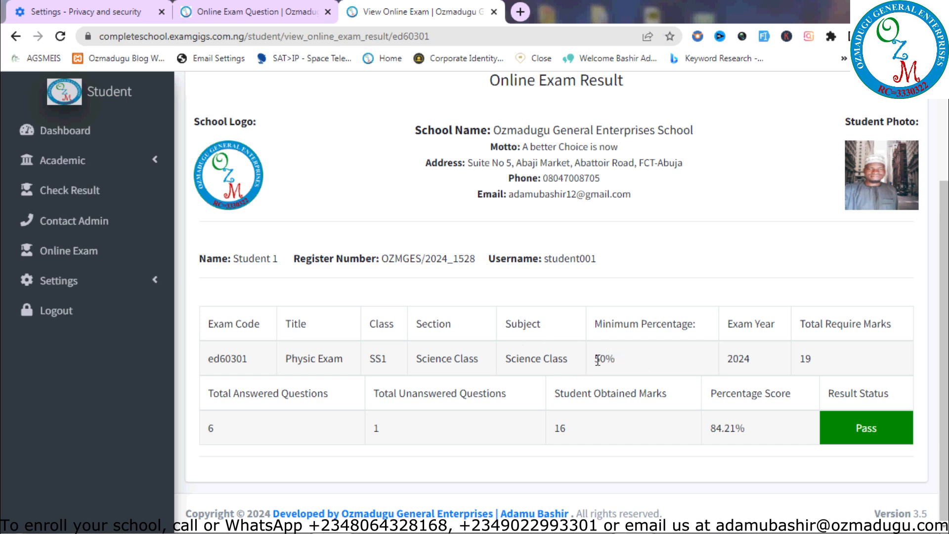
left_click(277, 12)
scroll(806, 106, "up", 2)
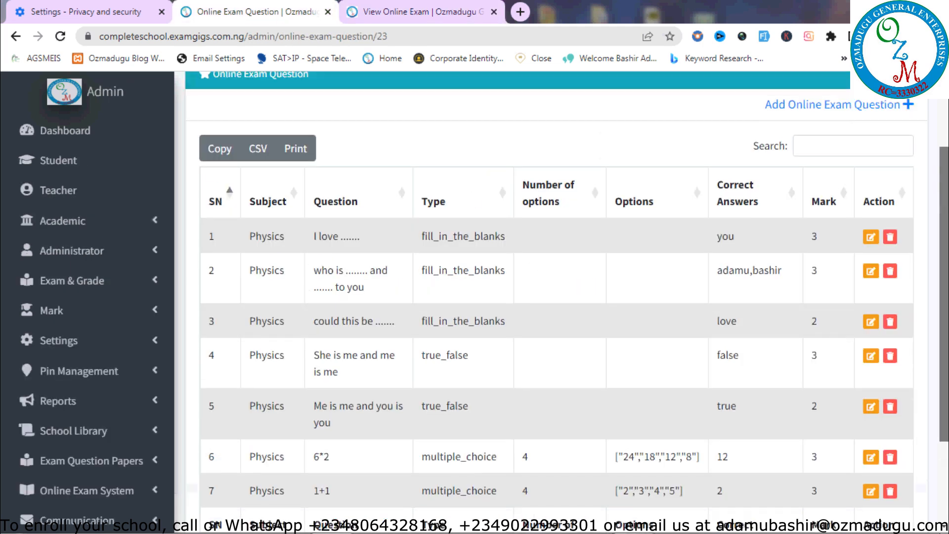
left_click(680, 93)
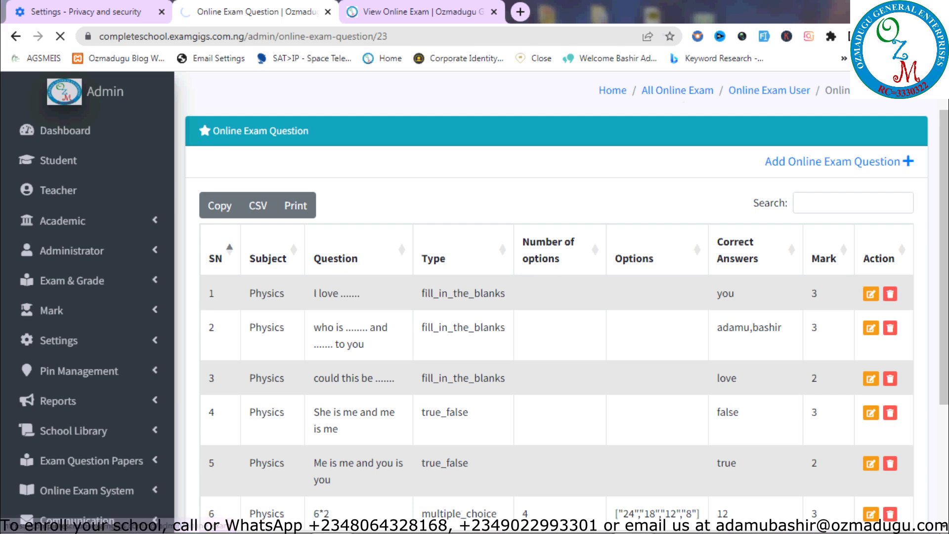
scroll(424, 310, "down", 5)
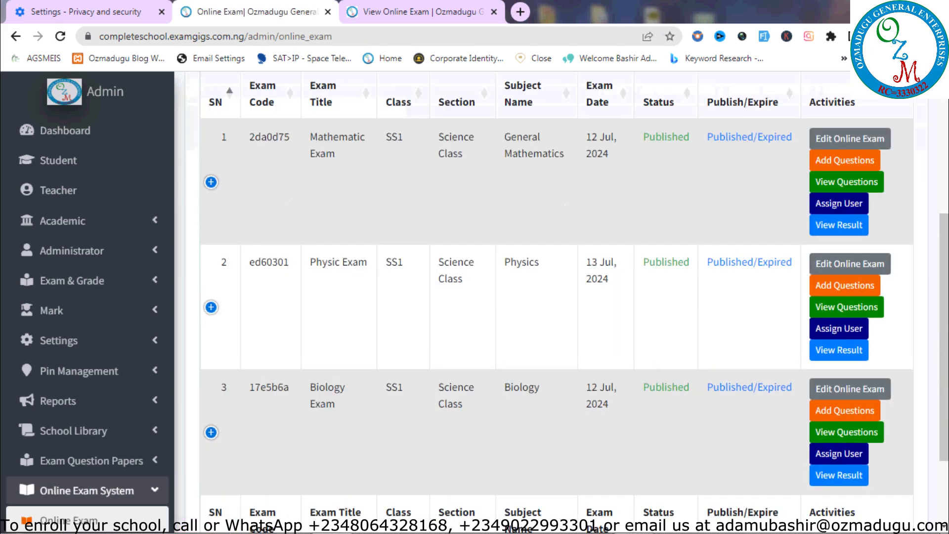
left_click(211, 304)
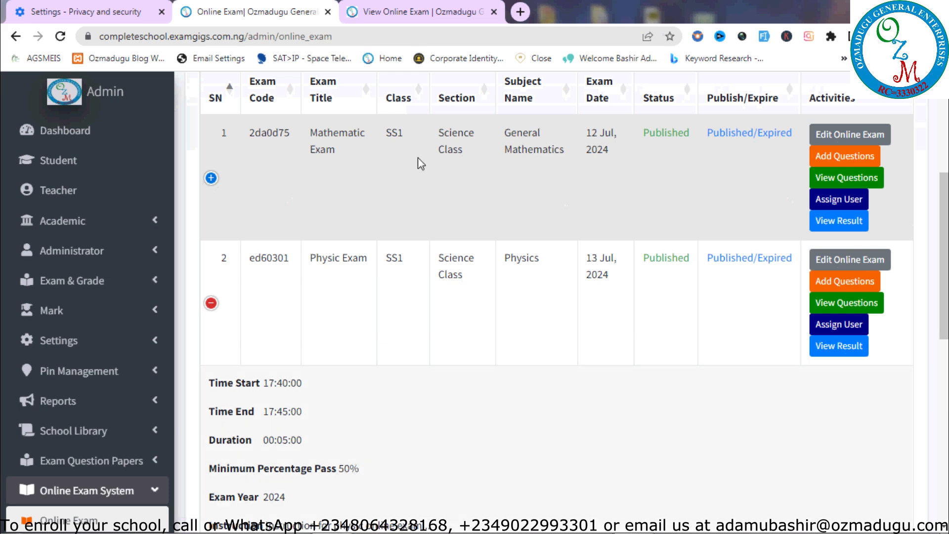
left_click(458, 11)
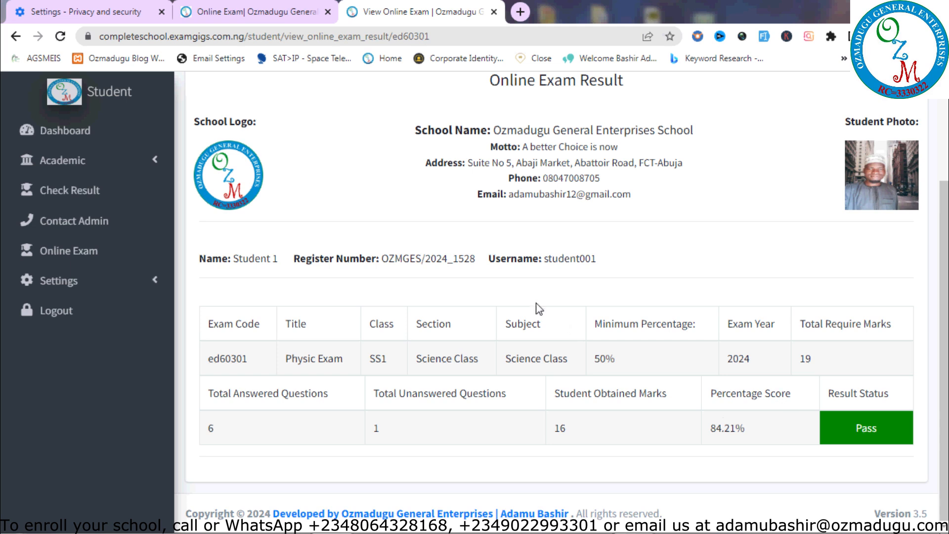
left_click(250, 11)
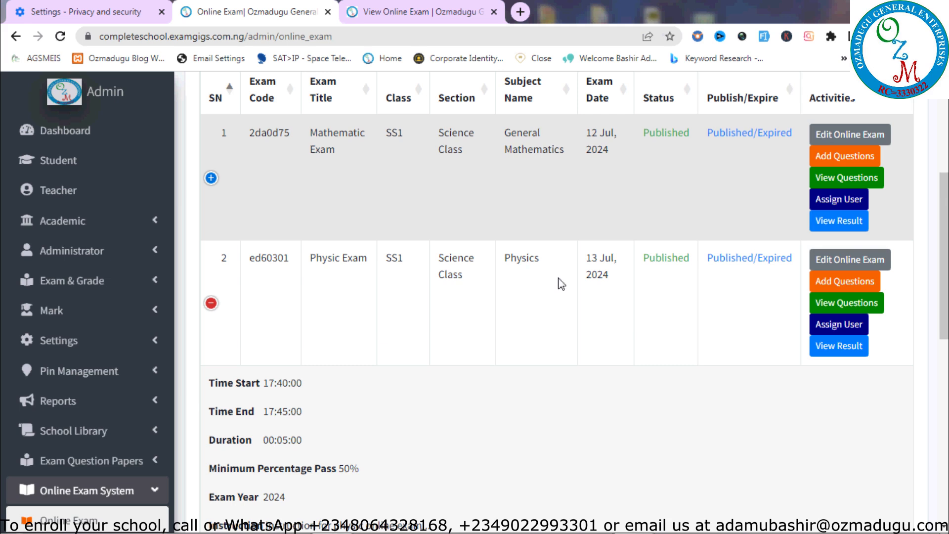
key("F5")
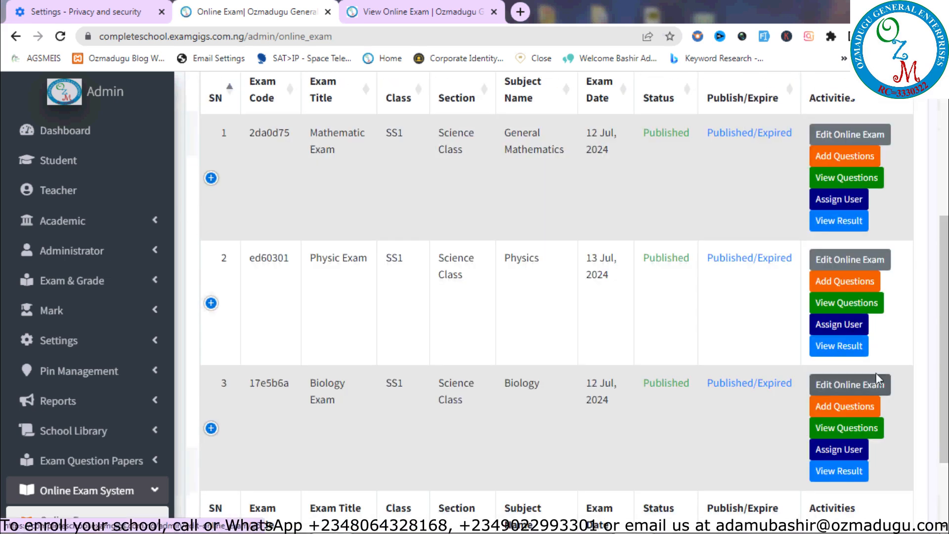
left_click(845, 350)
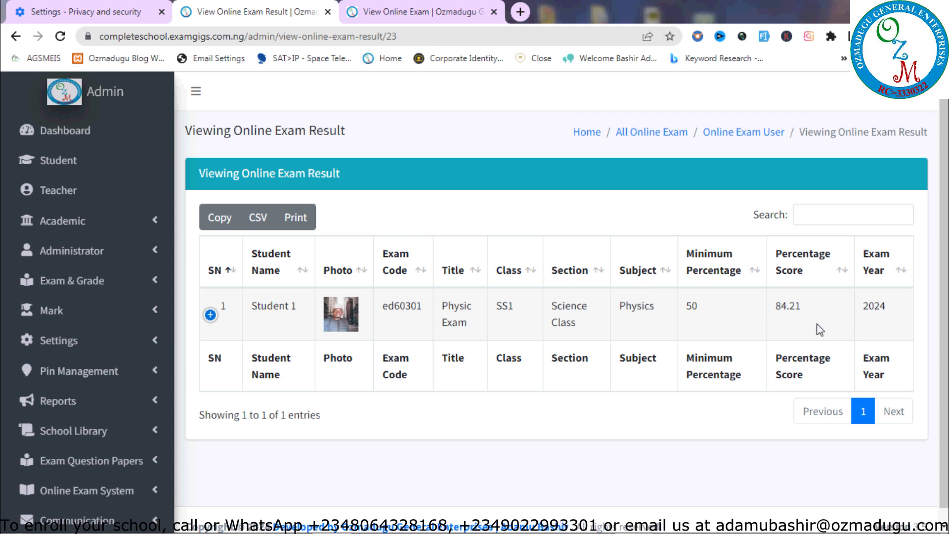
left_click(408, 11)
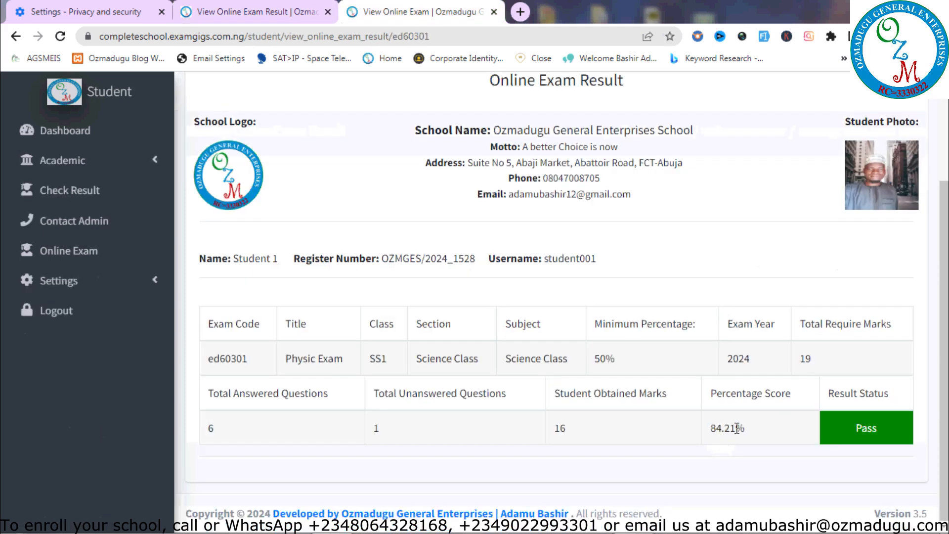
left_click(276, 14)
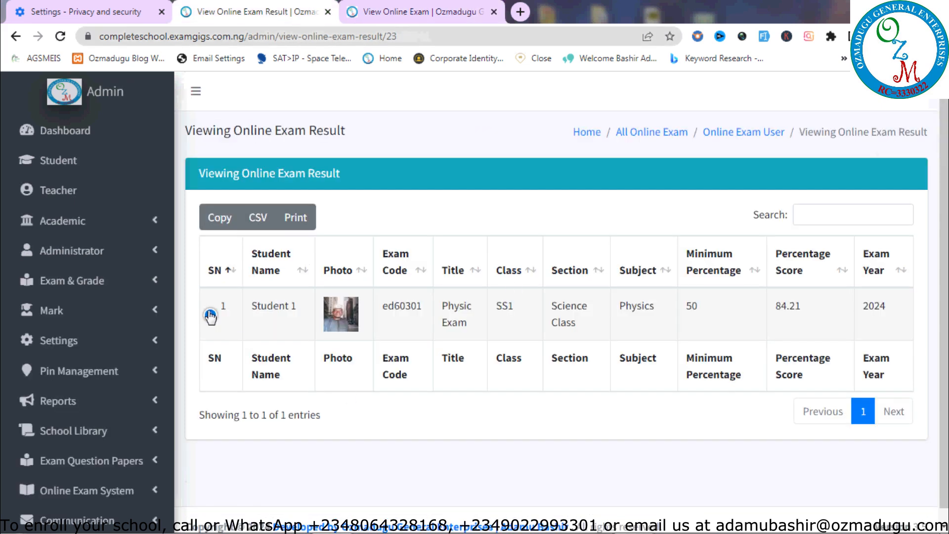
left_click(210, 315)
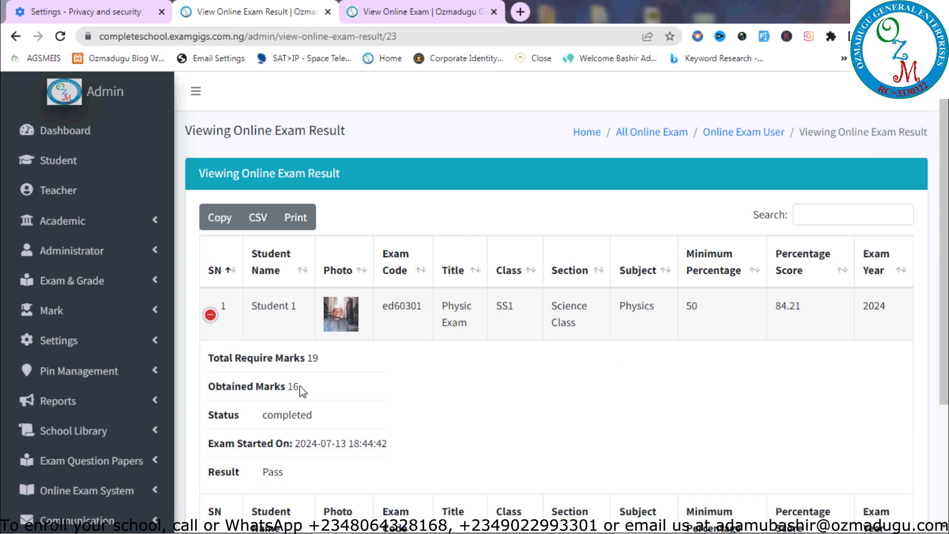
scroll(945, 247, "down", 2)
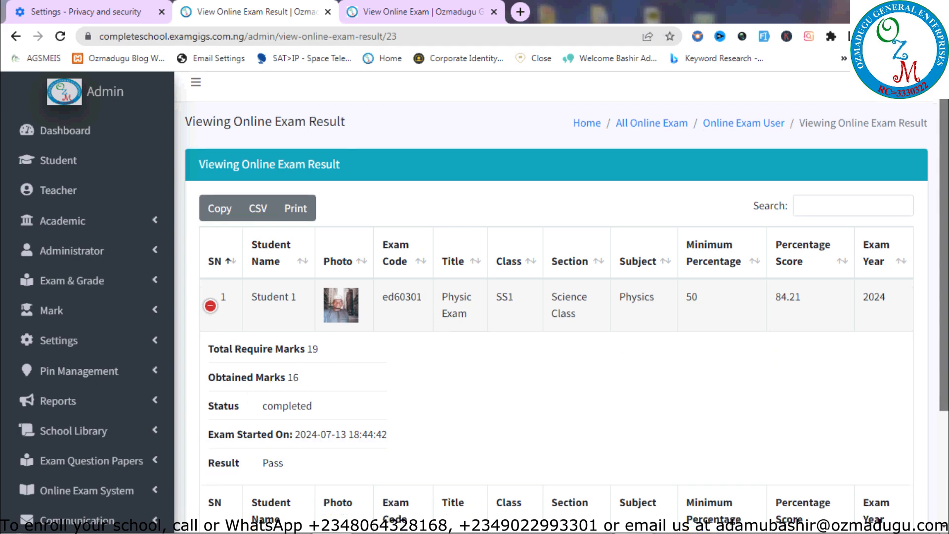
scroll(562, 297, "down", 3)
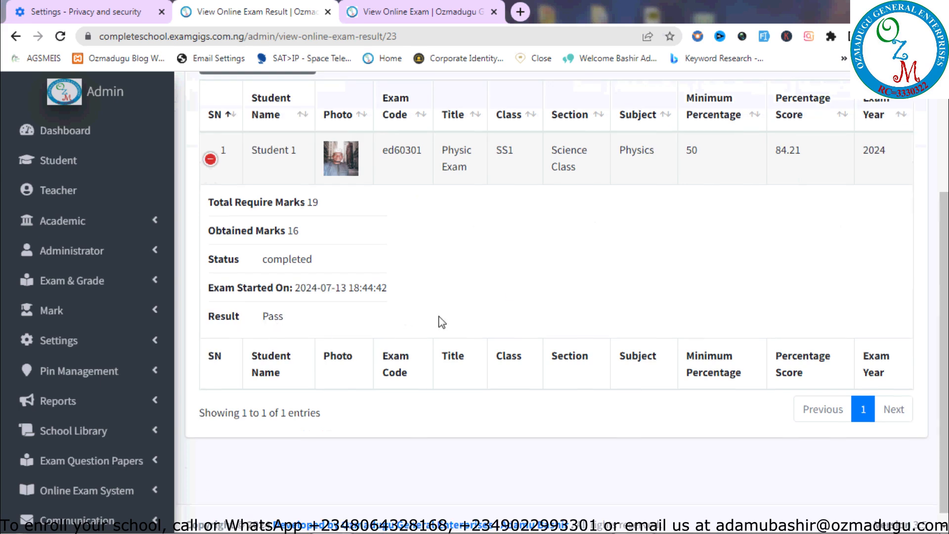
scroll(944, 277, "up", 3)
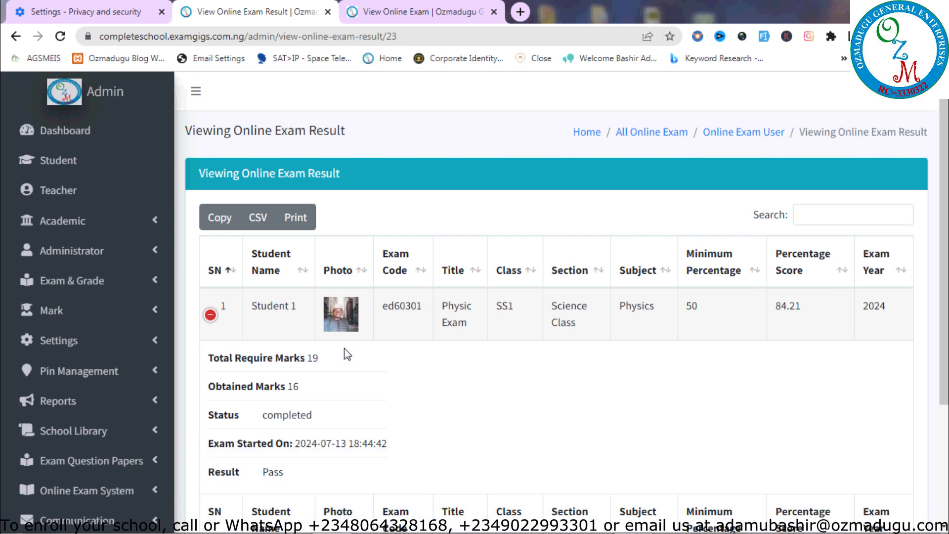
left_click(211, 314)
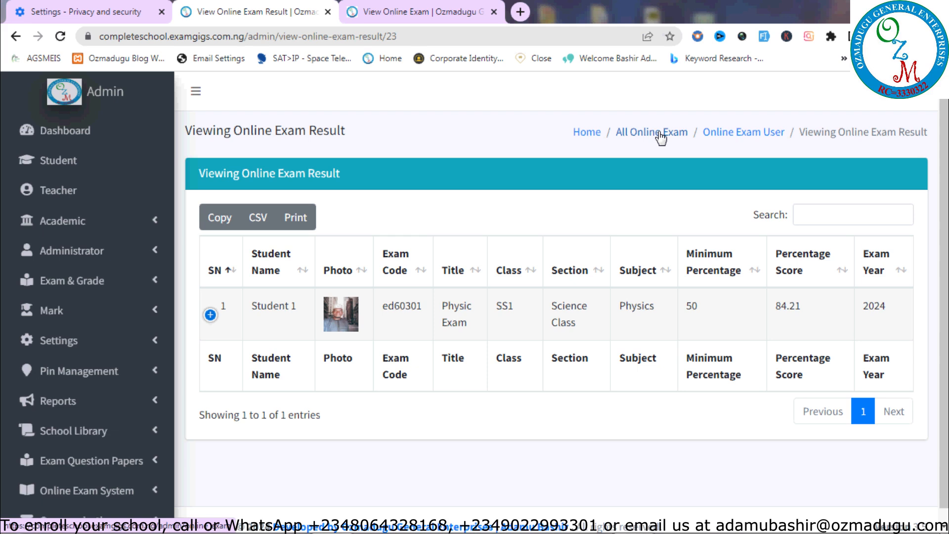
Return to All Online Exam, then load the admin chat page at admin/chatapp
left_click(662, 138)
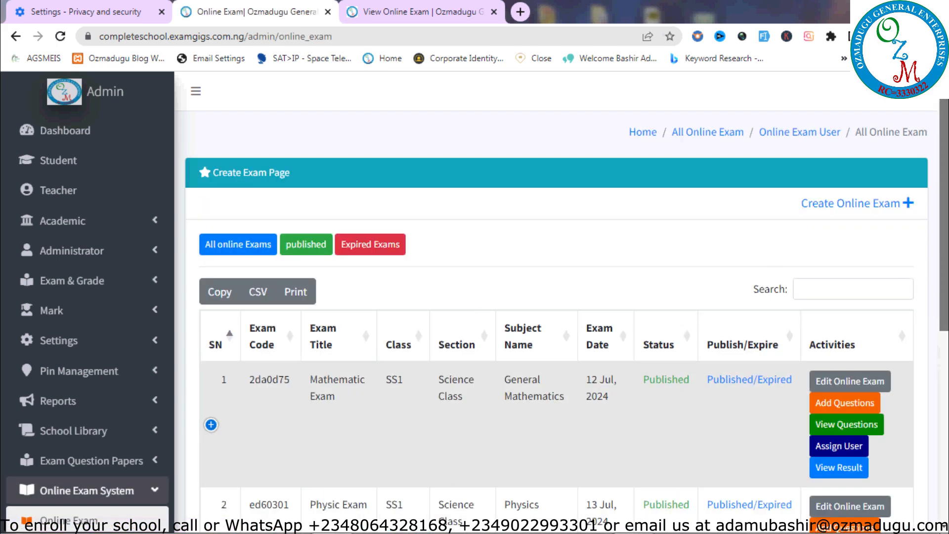
scroll(943, 215, "down", 5)
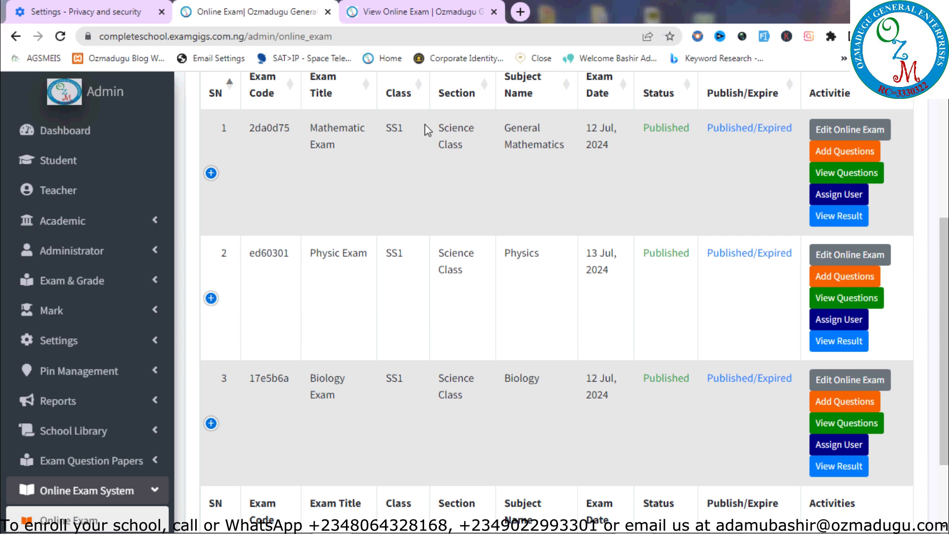
left_click(281, 36)
left_click_drag(281, 36, 350, 37)
type("chat")
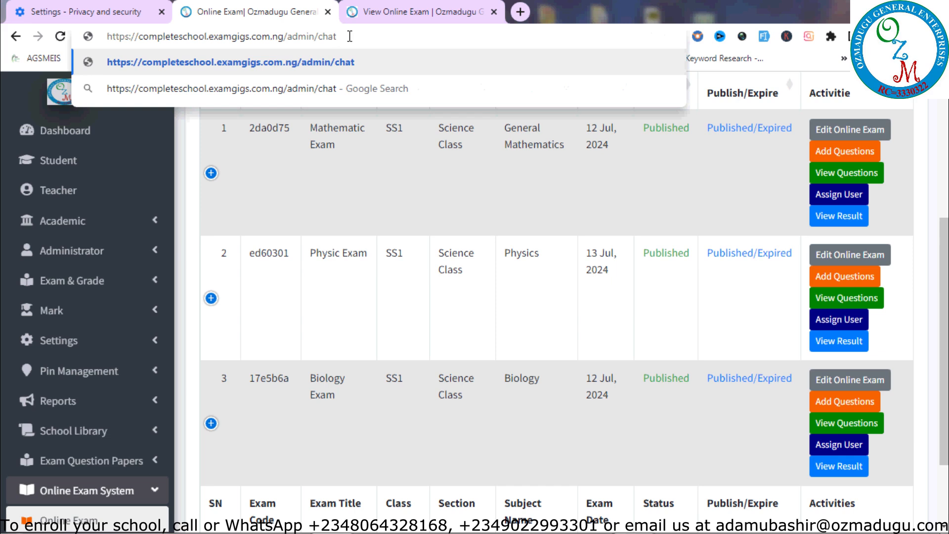
type("app")
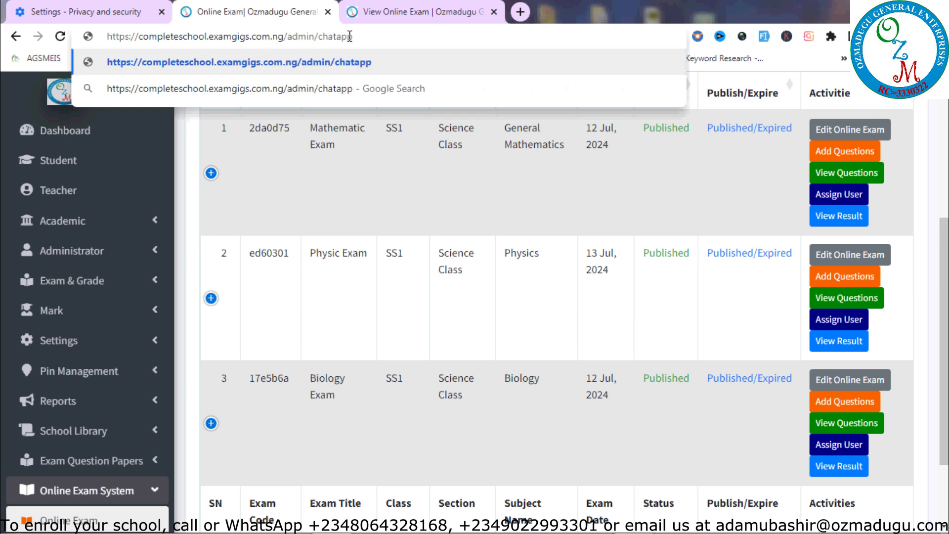
key("Return")
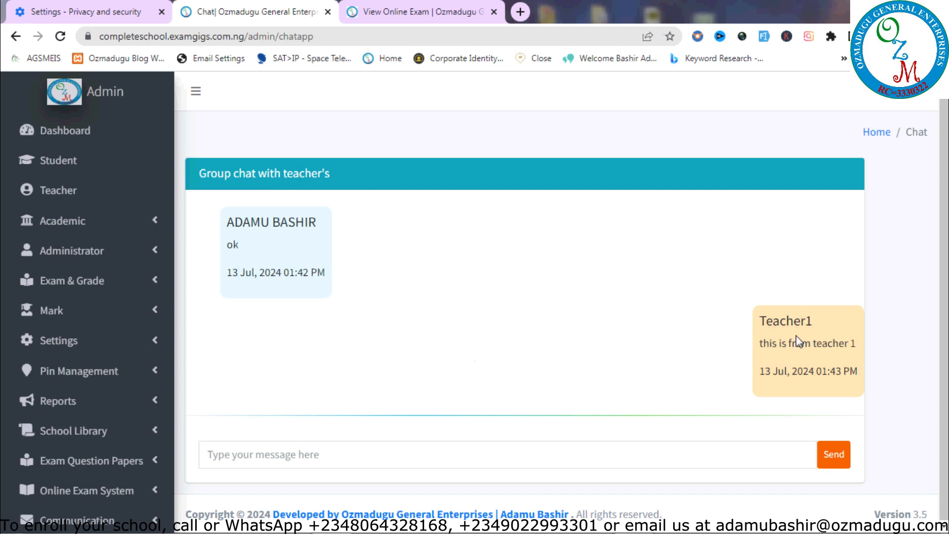
Load admin/chatappstudent for the student group chat, then return to the student's result tab
left_click(337, 32)
left_click(359, 33)
type("st")
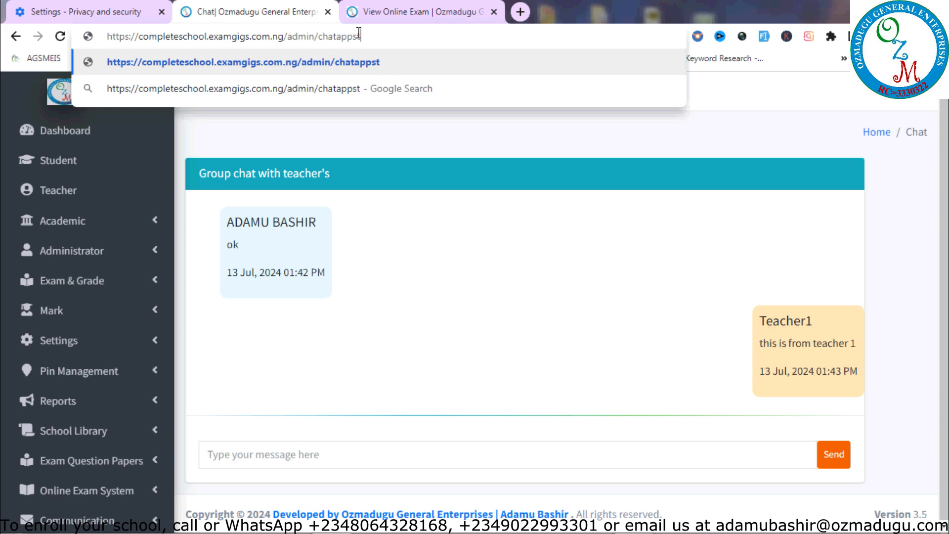
type("udent")
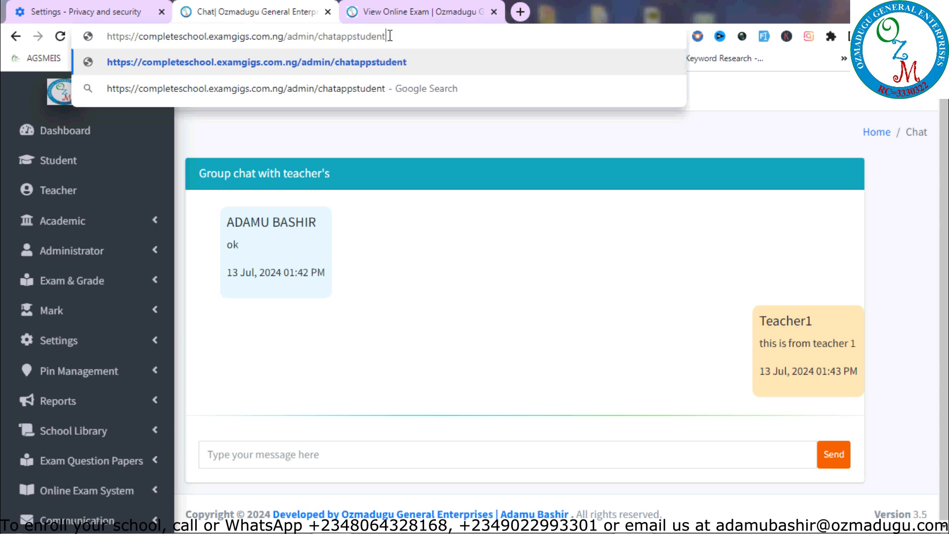
key("Return")
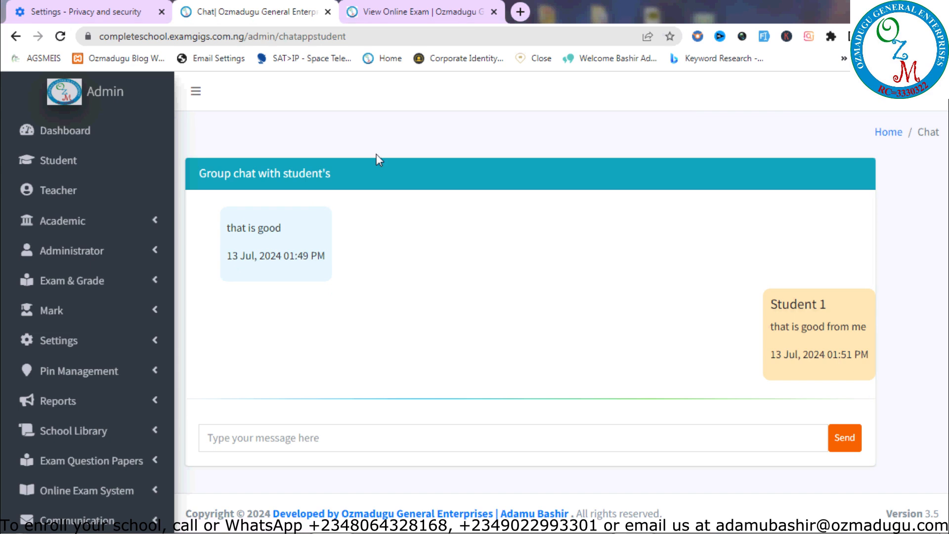
left_click(420, 11)
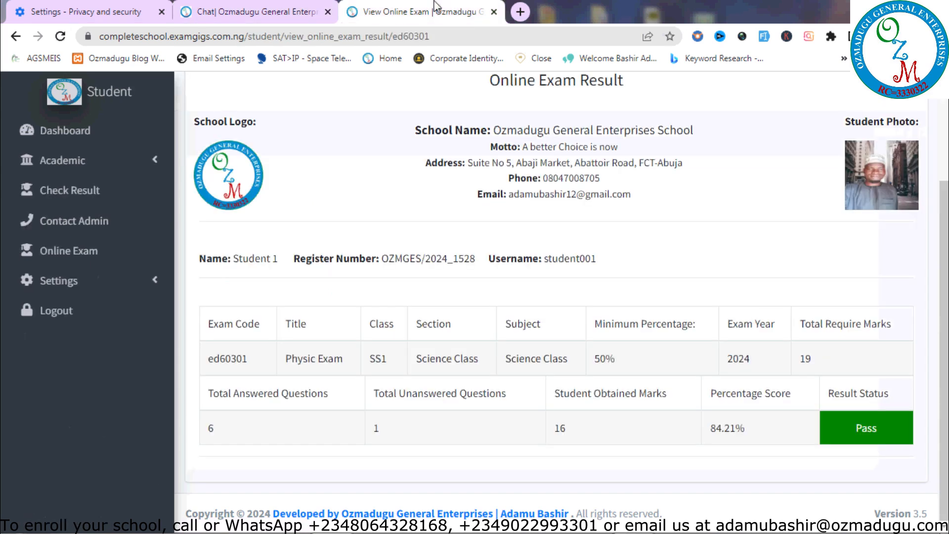
From the student dashboard, open the School Chat Group page at student/chatapp
left_click(73, 136)
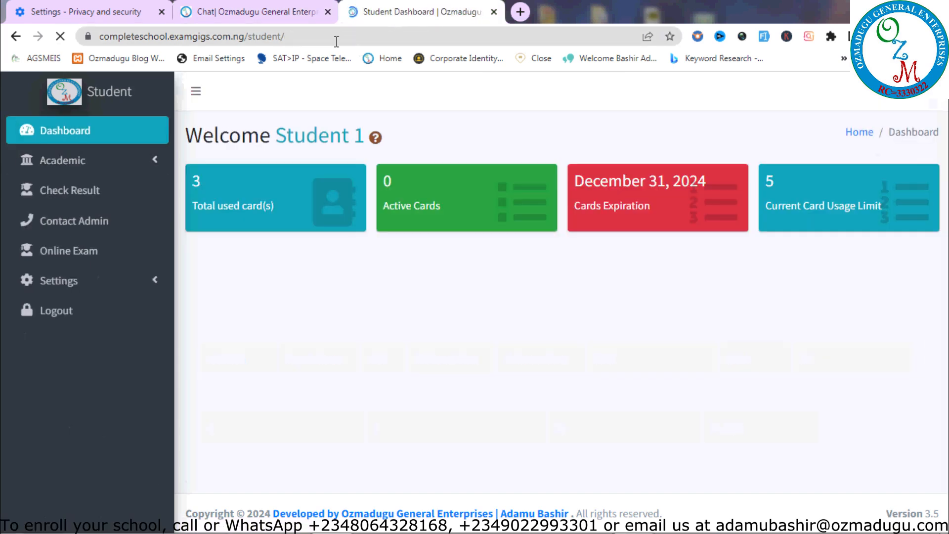
left_click(348, 32)
left_click(348, 32)
type("cha")
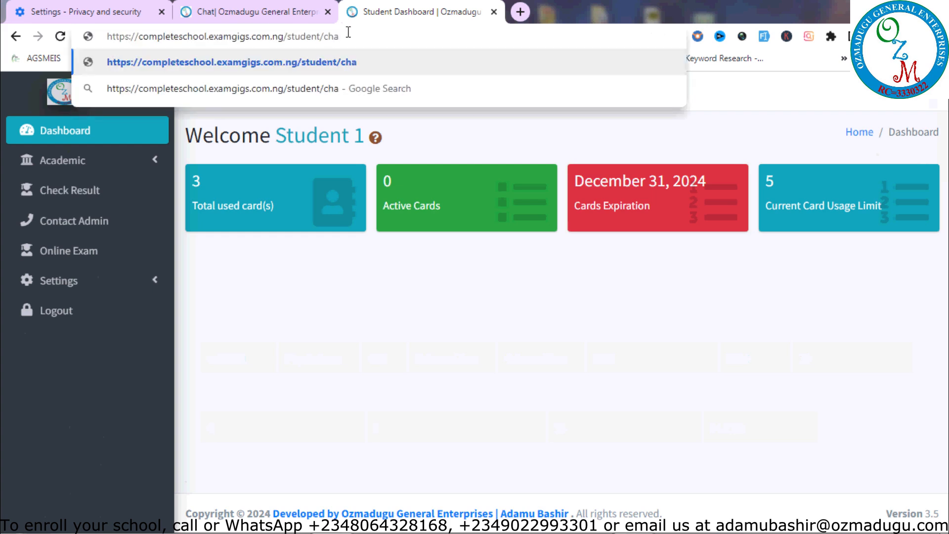
type("tapp")
key("Return")
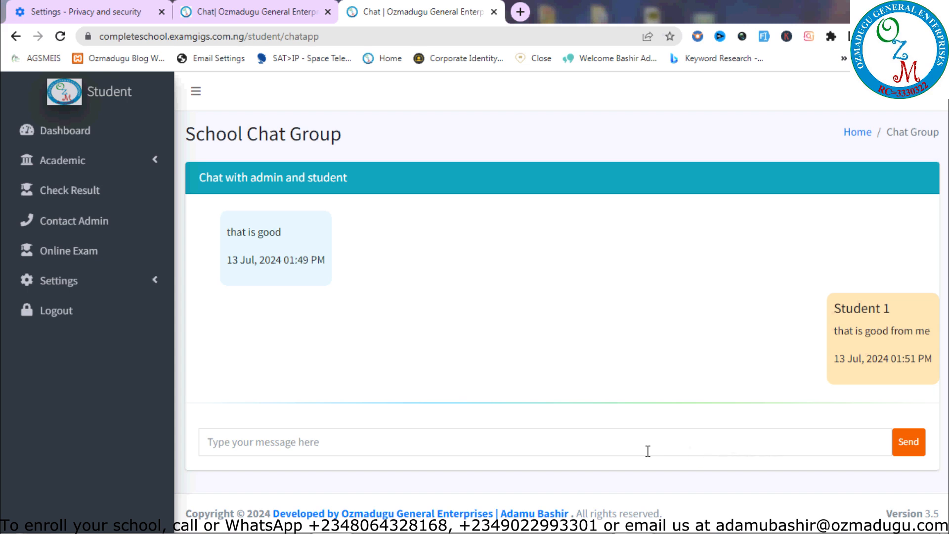
Send 'this is student 1 chat' and view it in the admin's group chat
left_click(632, 440)
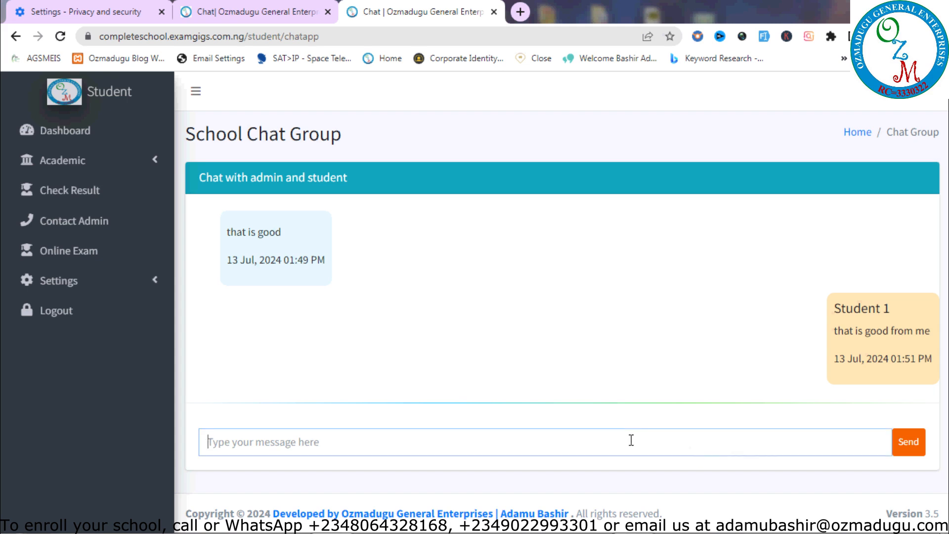
type("thi")
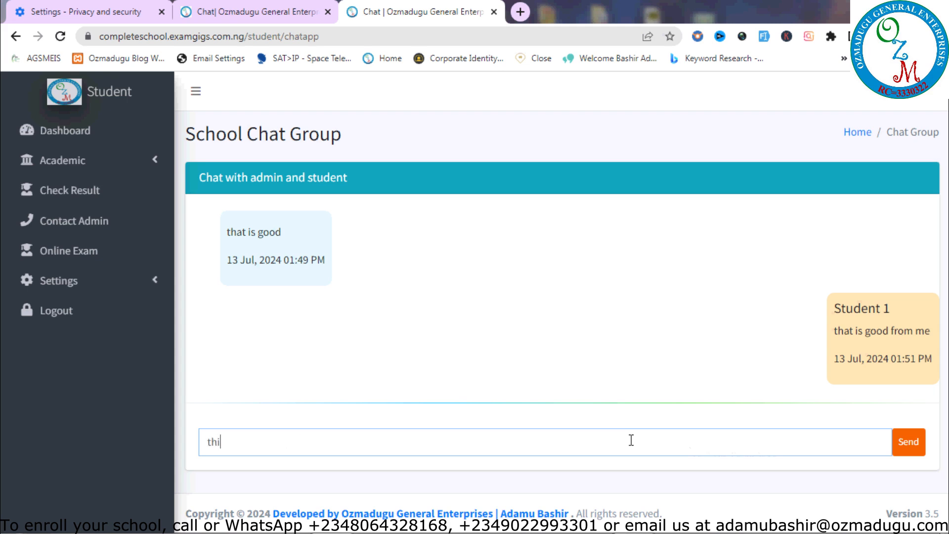
type("s is student 1 chat")
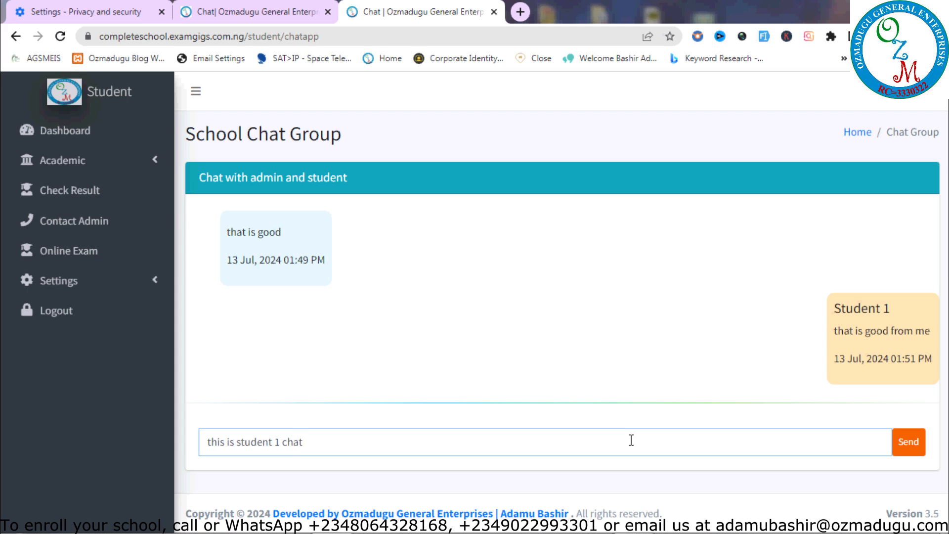
left_click(919, 444)
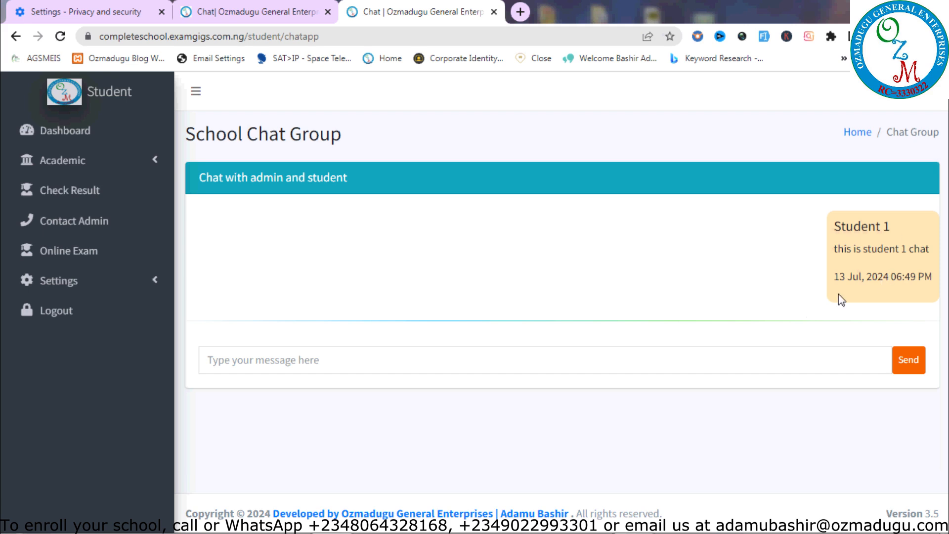
left_click(297, 11)
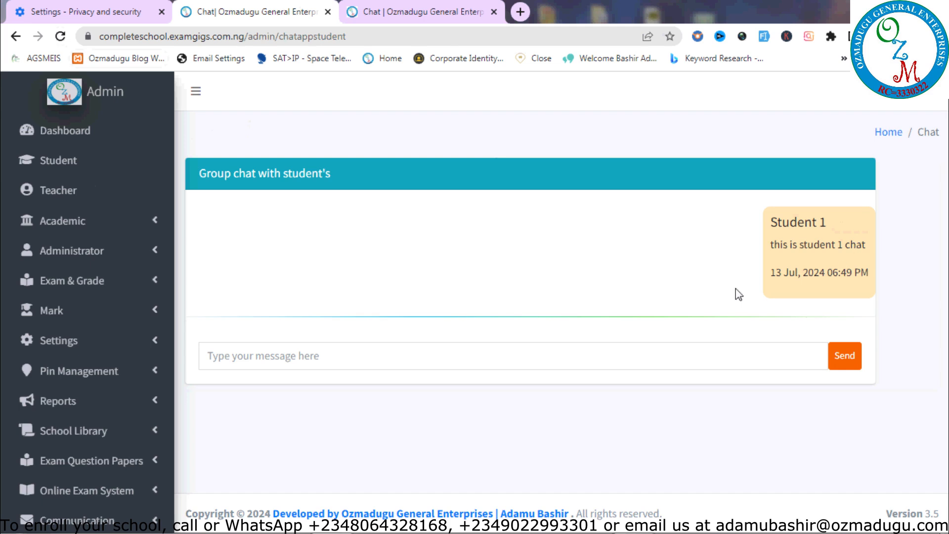
As admin, send 'ok. received' with the spelling fixed, and view it in the student's chat
left_click(605, 349)
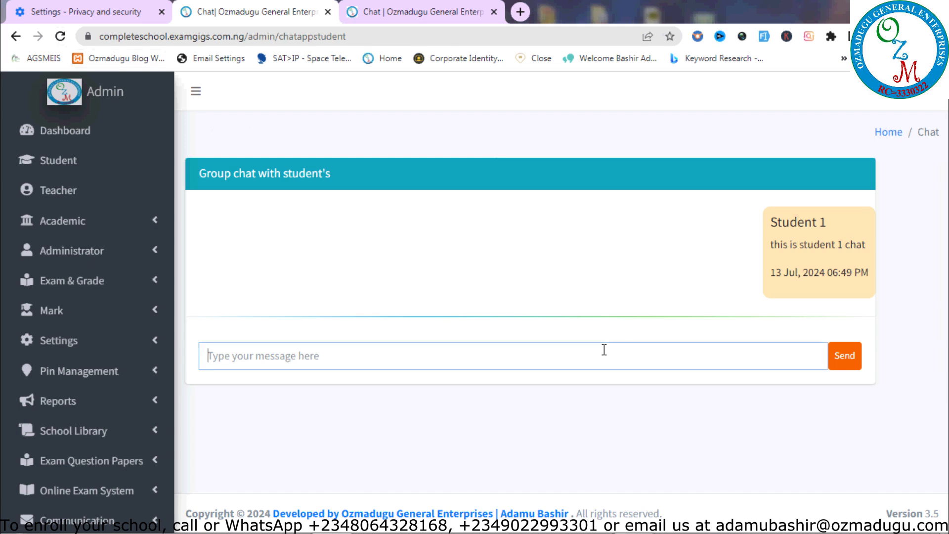
type("ok")
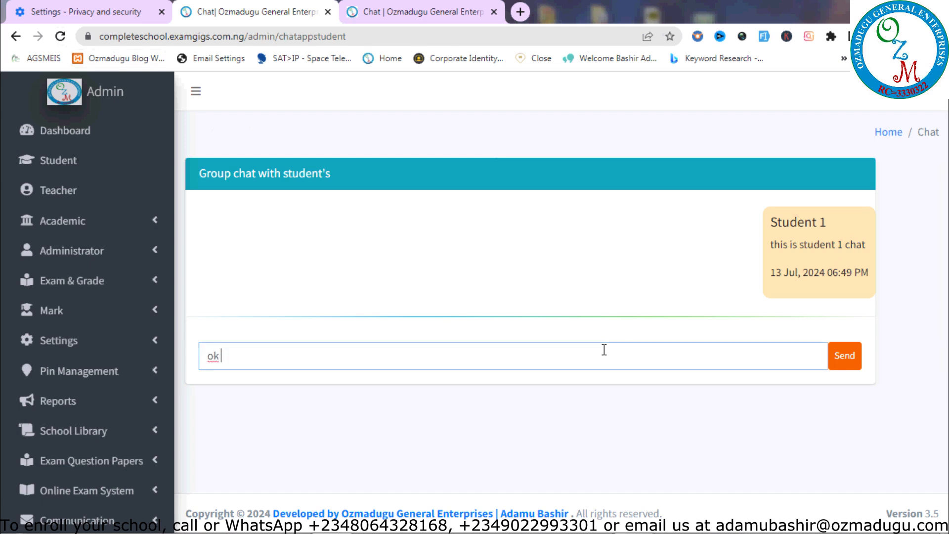
type(". rece")
type("ived")
right_click(252, 356)
left_click(311, 130)
type("d")
left_click(845, 355)
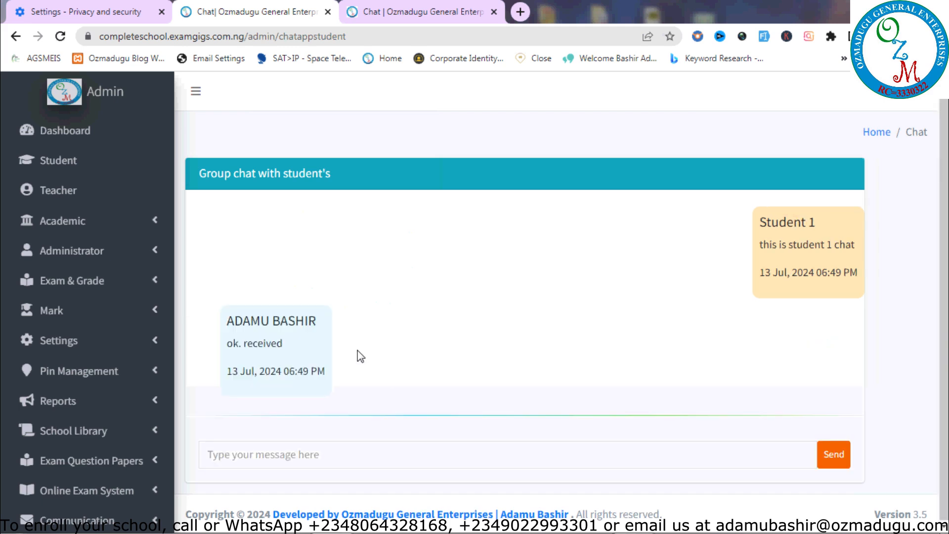
left_click(401, 6)
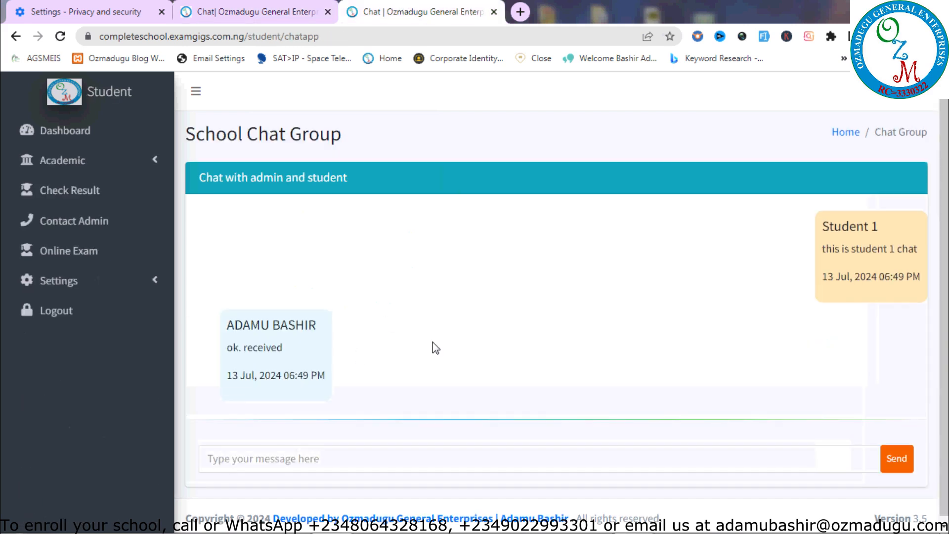